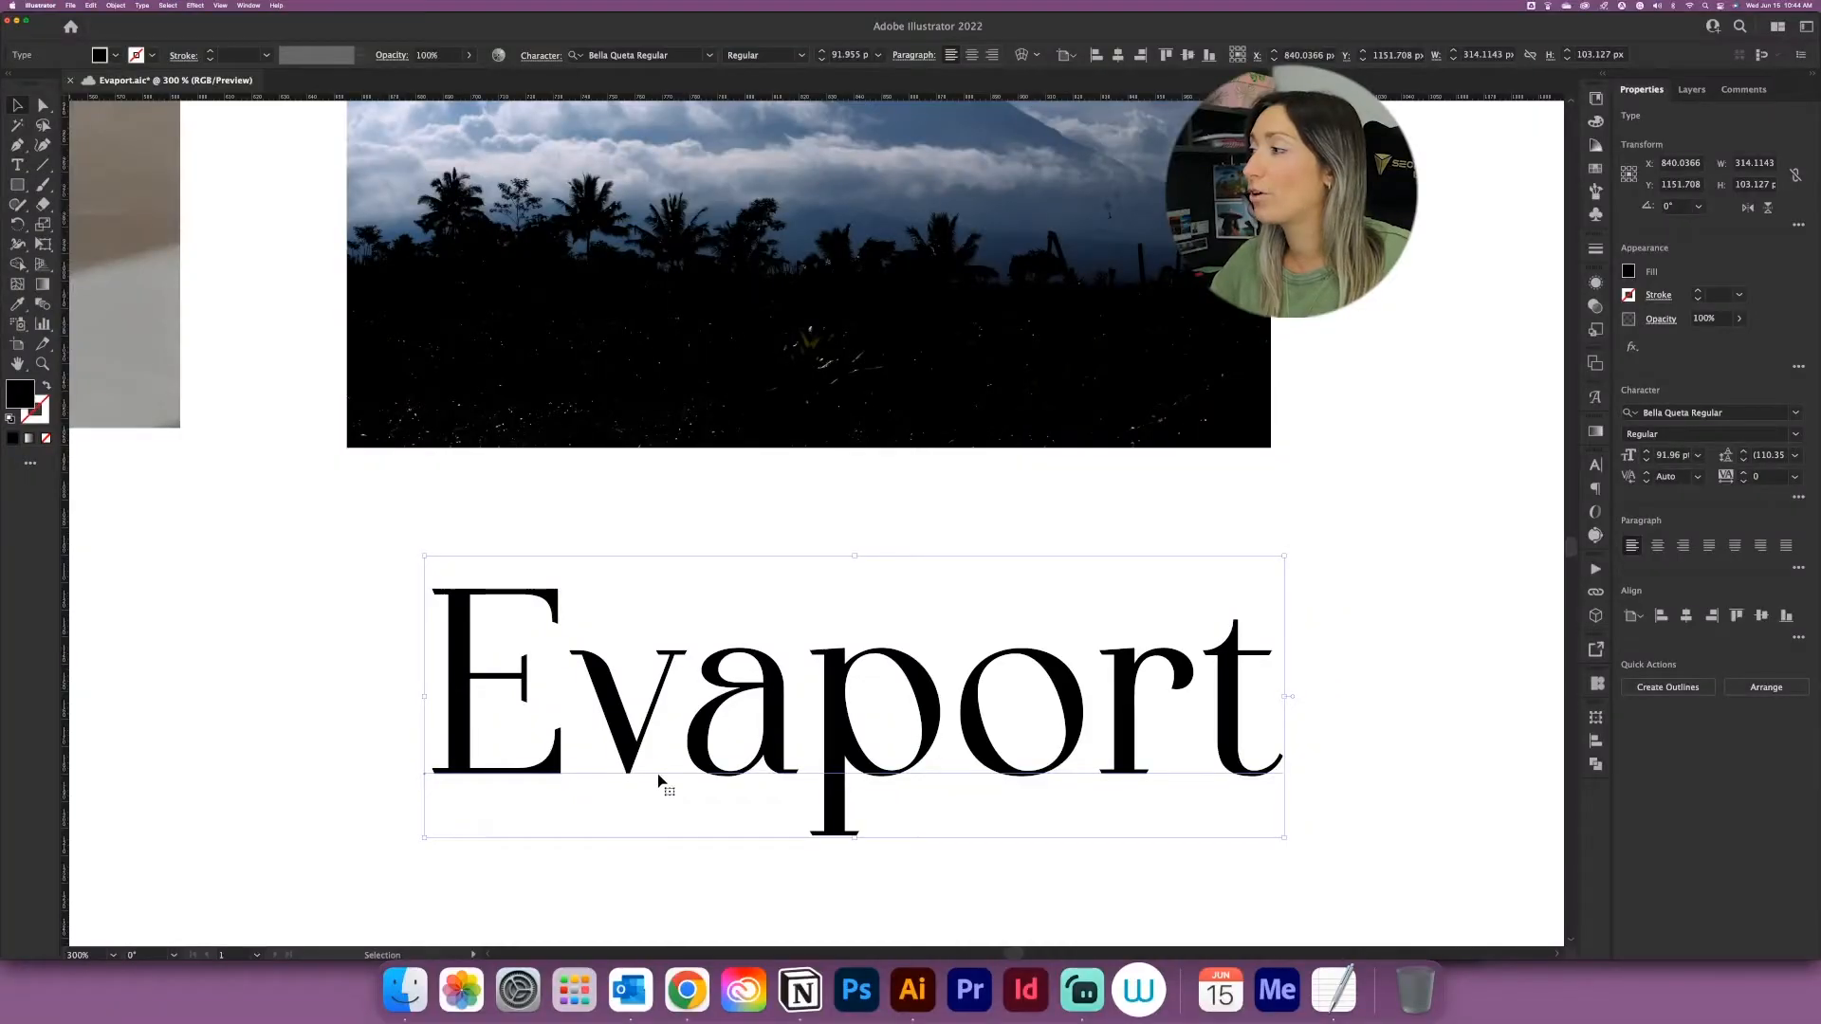
Step: Convert the Evaport text to outlines and ungroup it into separate letter shapes
{"action": "left_click_drag", "start_coordinate": [1101, 850], "coordinate": [1032, 696]}
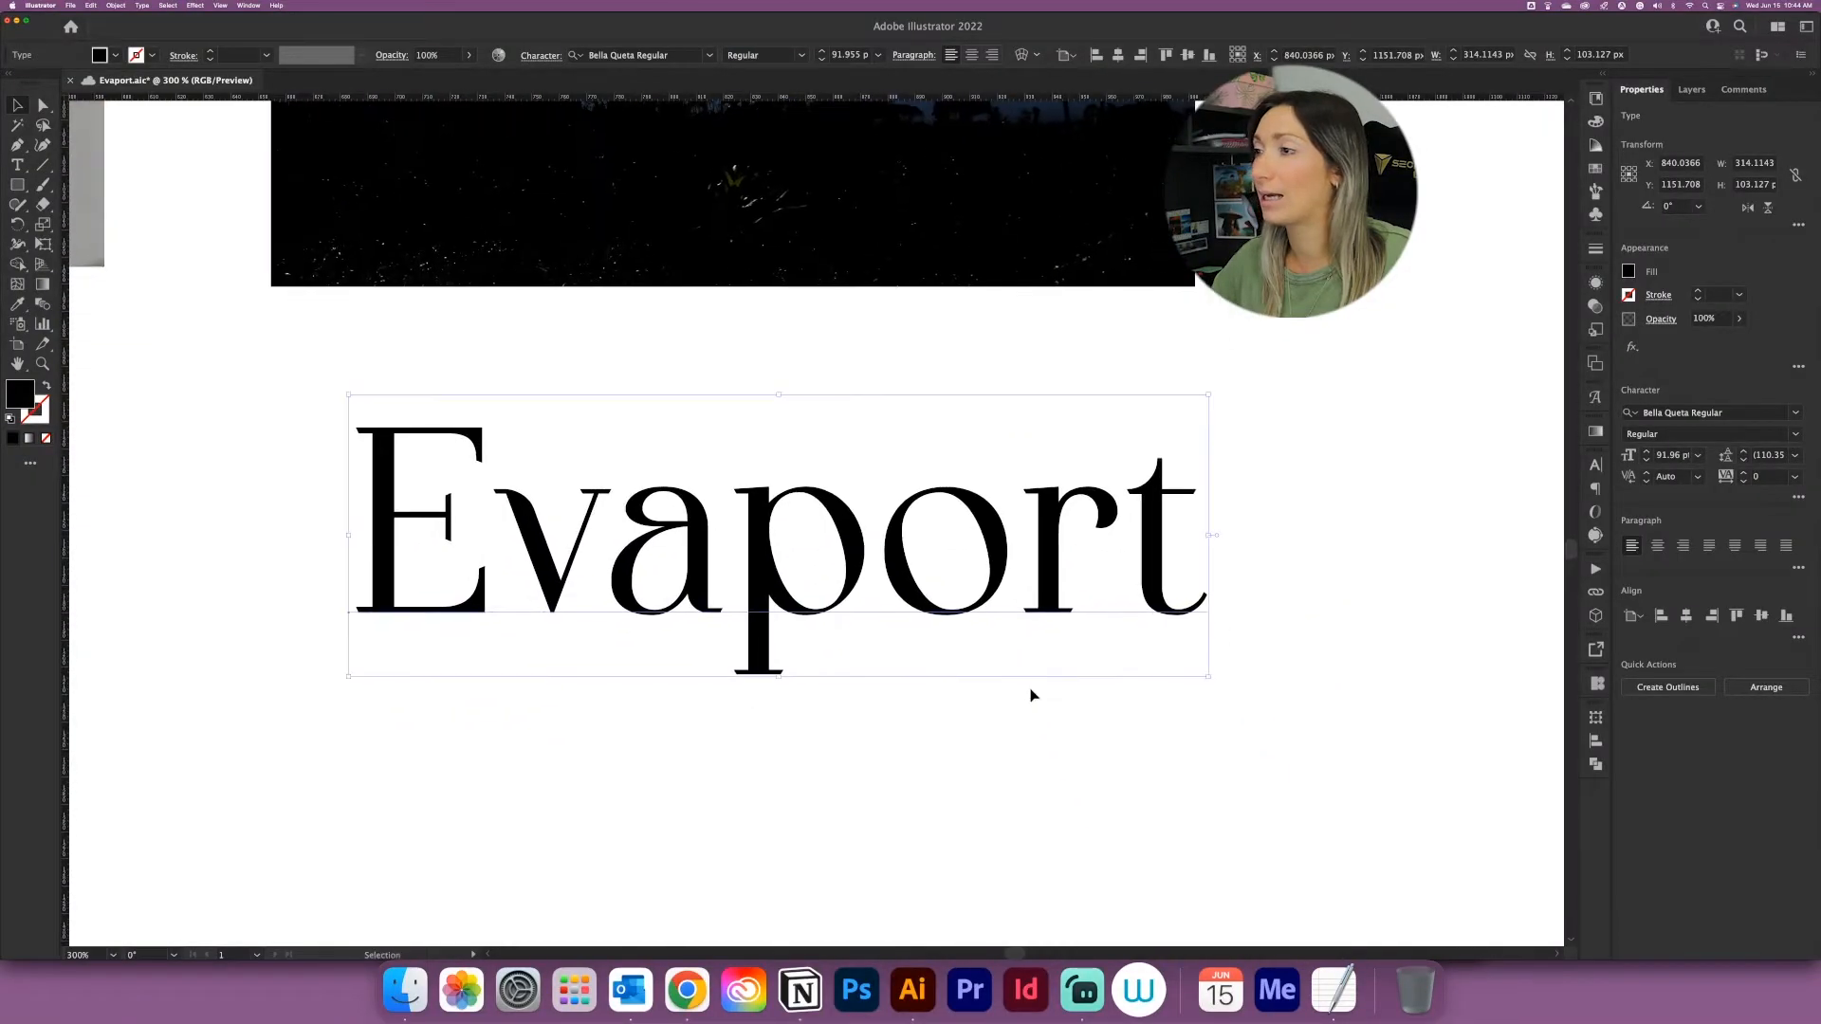
{"action": "left_click", "coordinate": [1682, 682]}
{"action": "left_click", "coordinate": [988, 845]}
{"action": "left_click", "coordinate": [663, 530]}
{"action": "left_click", "coordinate": [599, 572]}
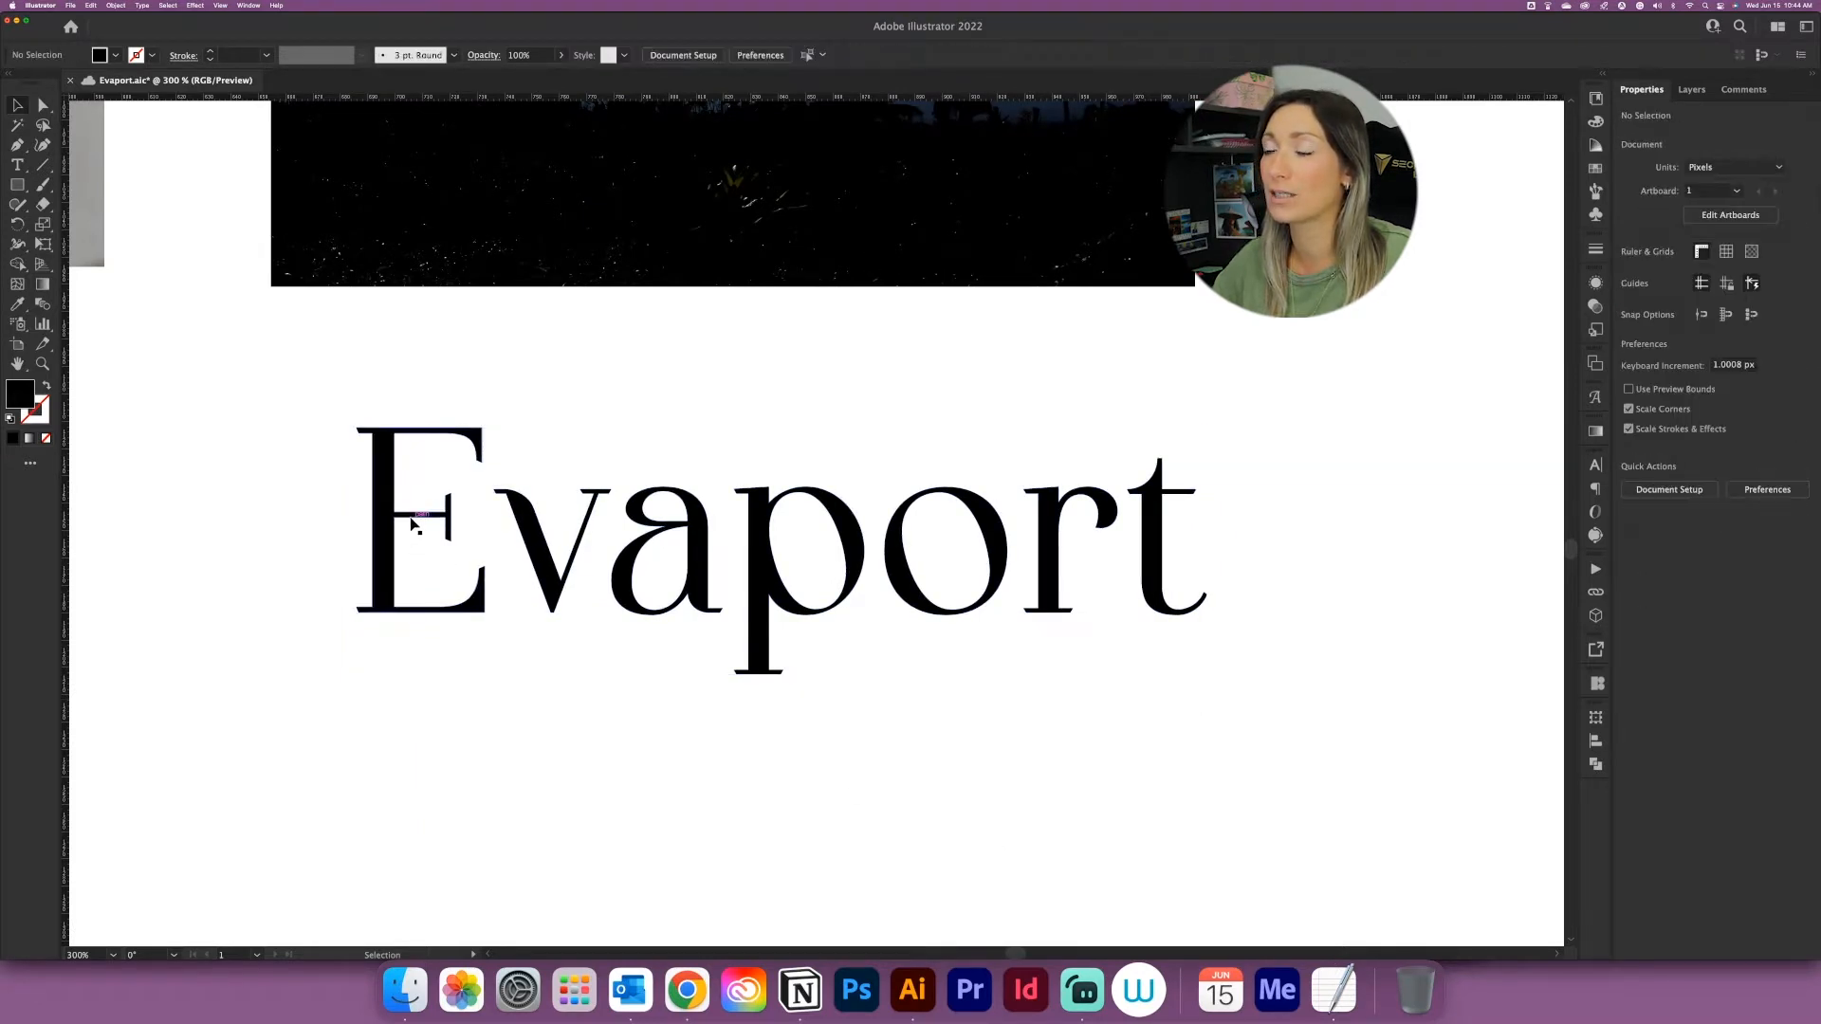
Step: Try moving the letters E, v and a individually out of the Evaport wordmark, and undo the moves
{"action": "left_click_drag", "start_coordinate": [381, 517], "coordinate": [324, 514]}
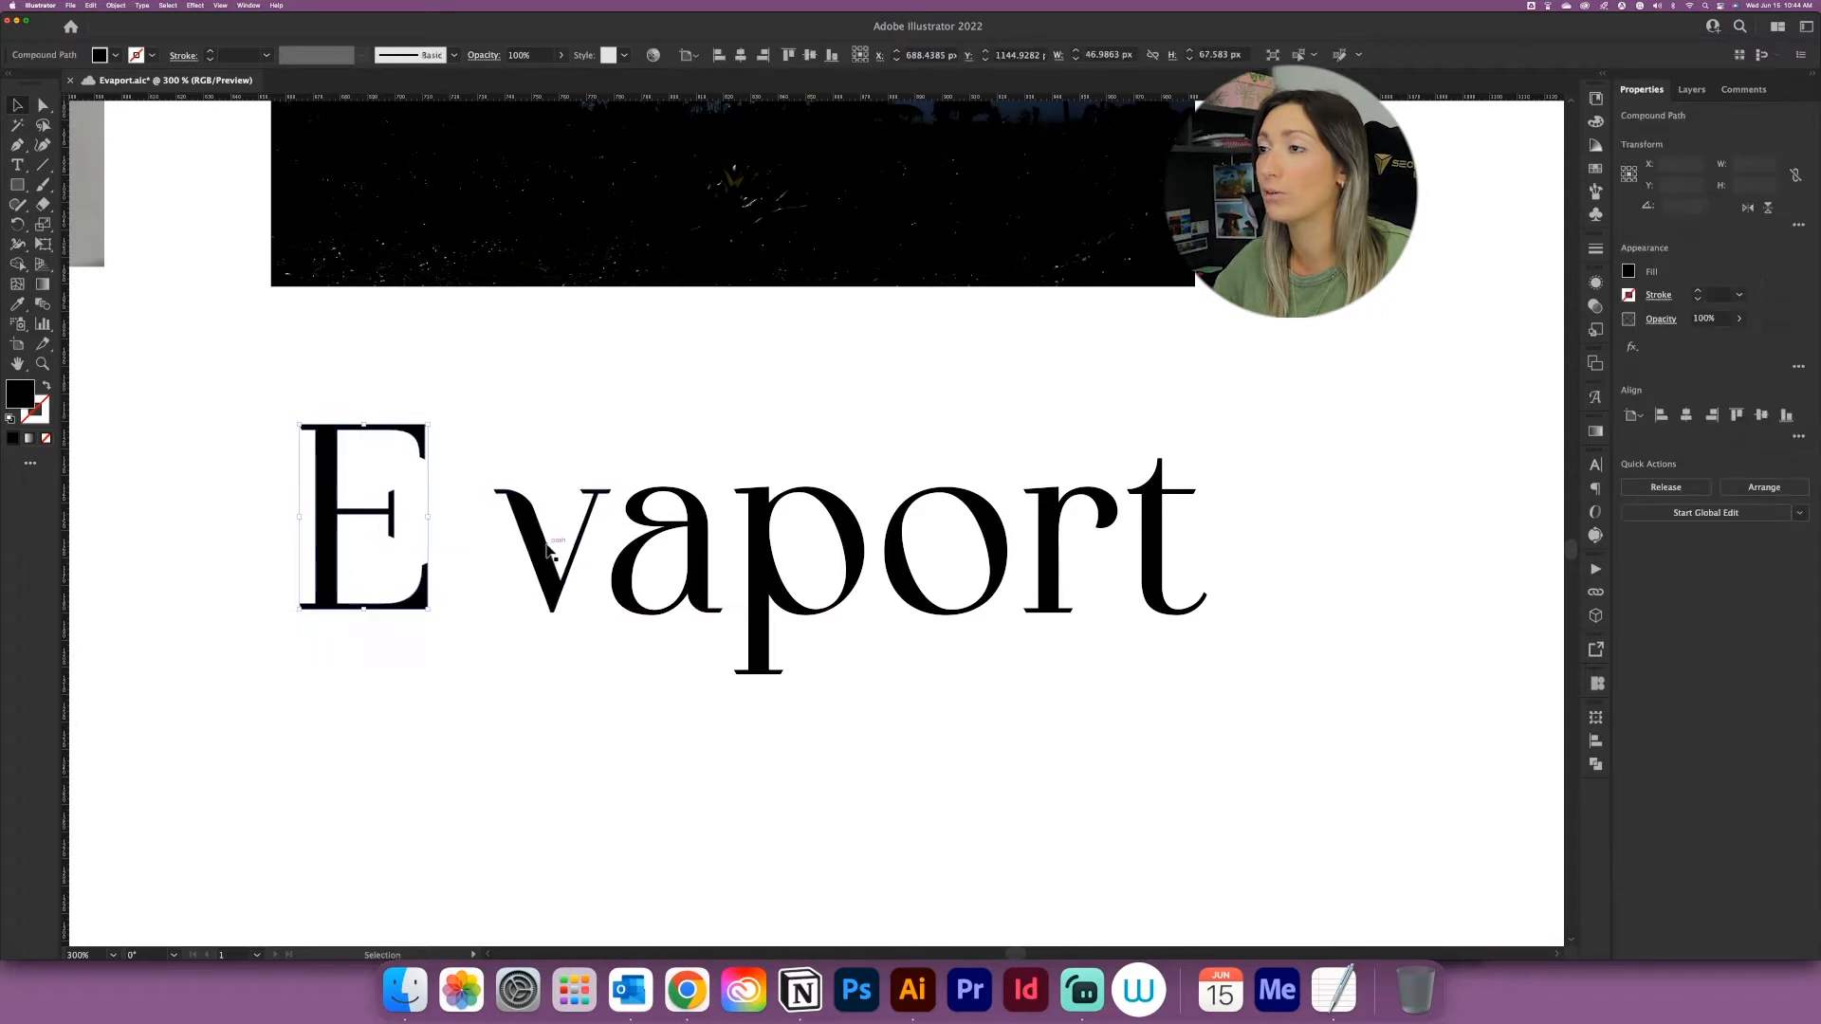
{"action": "left_click_drag", "start_coordinate": [547, 547], "coordinate": [537, 632]}
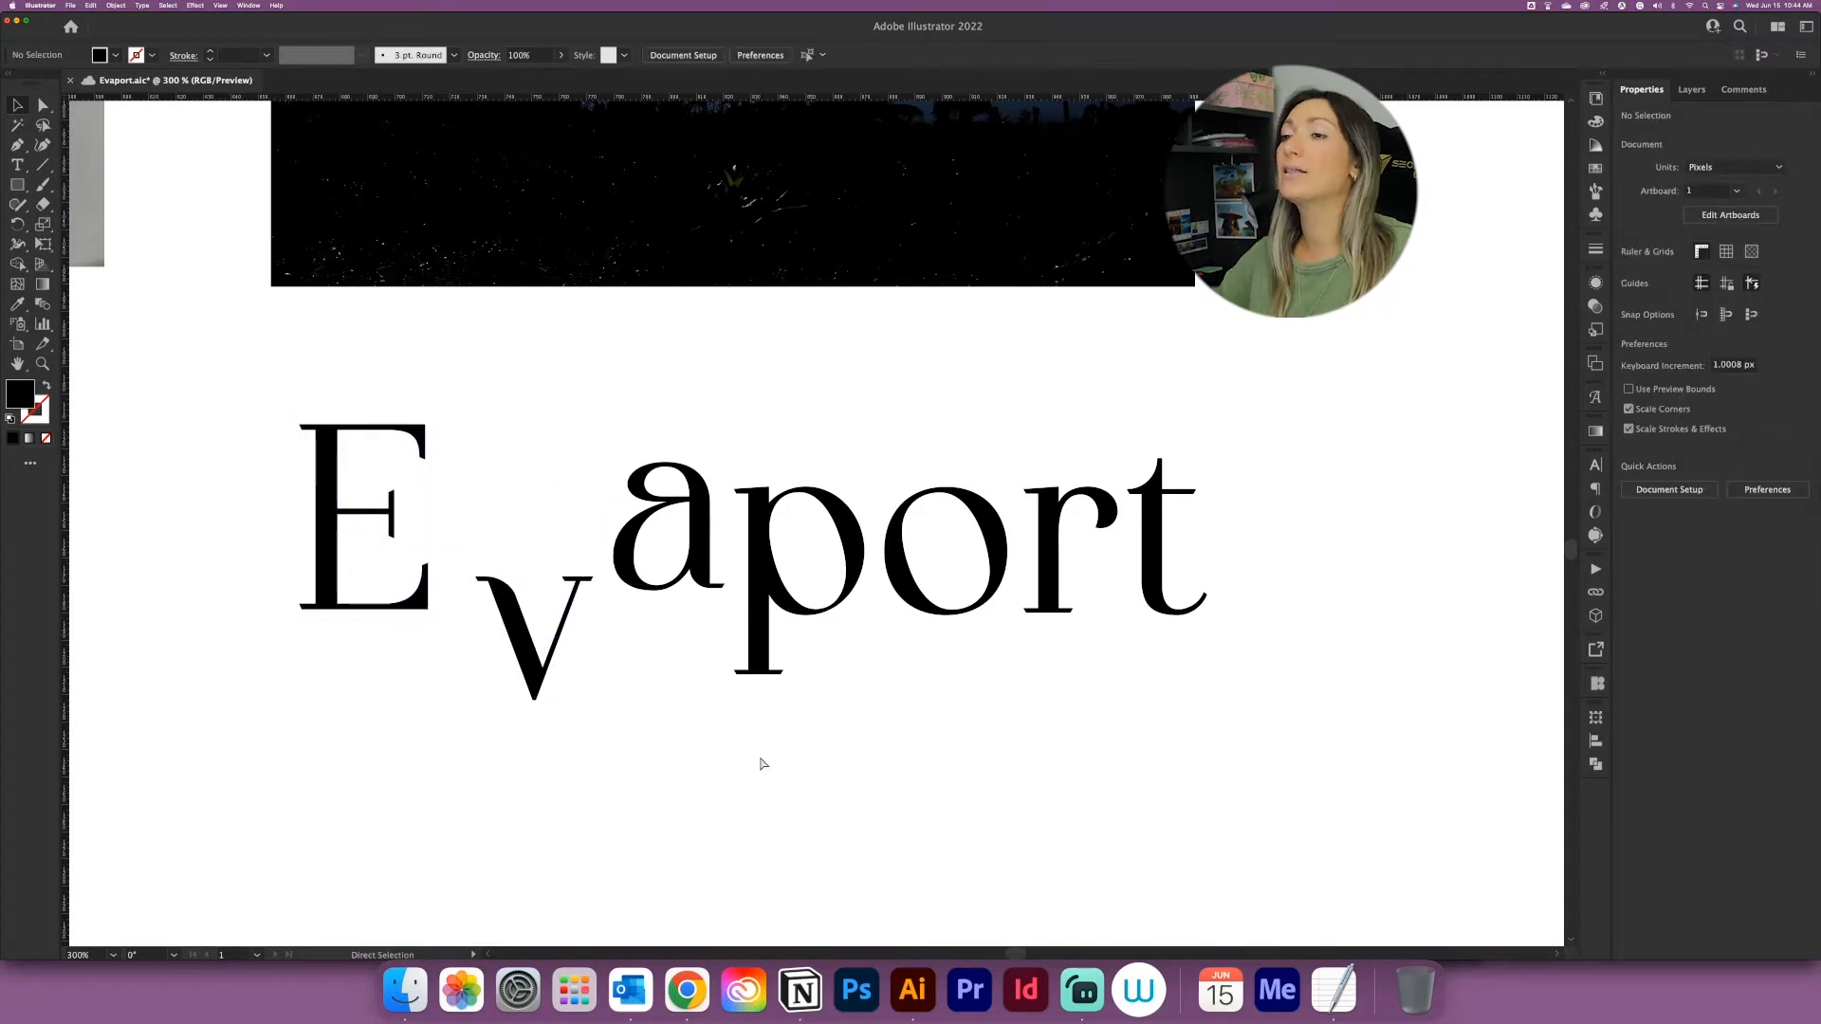
{"action": "key", "text": "super+z"}
{"action": "key", "text": "super+z"}
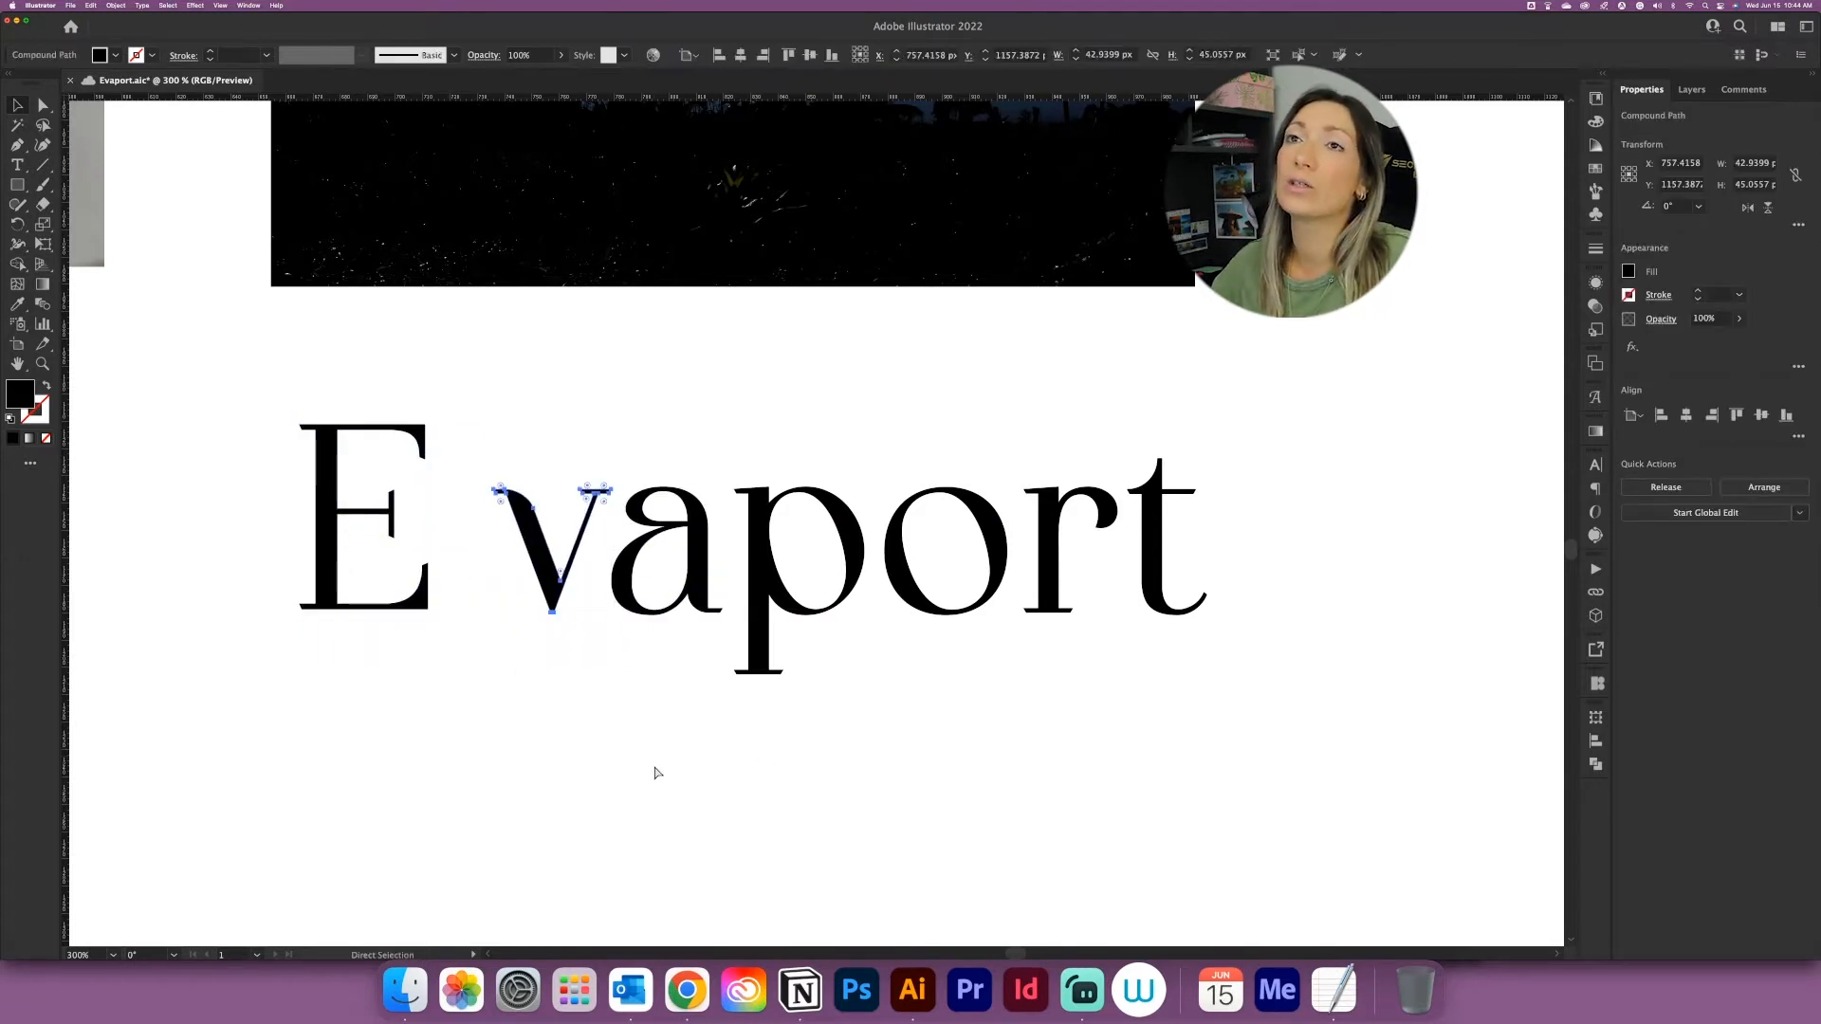
{"action": "key", "text": "super+z"}
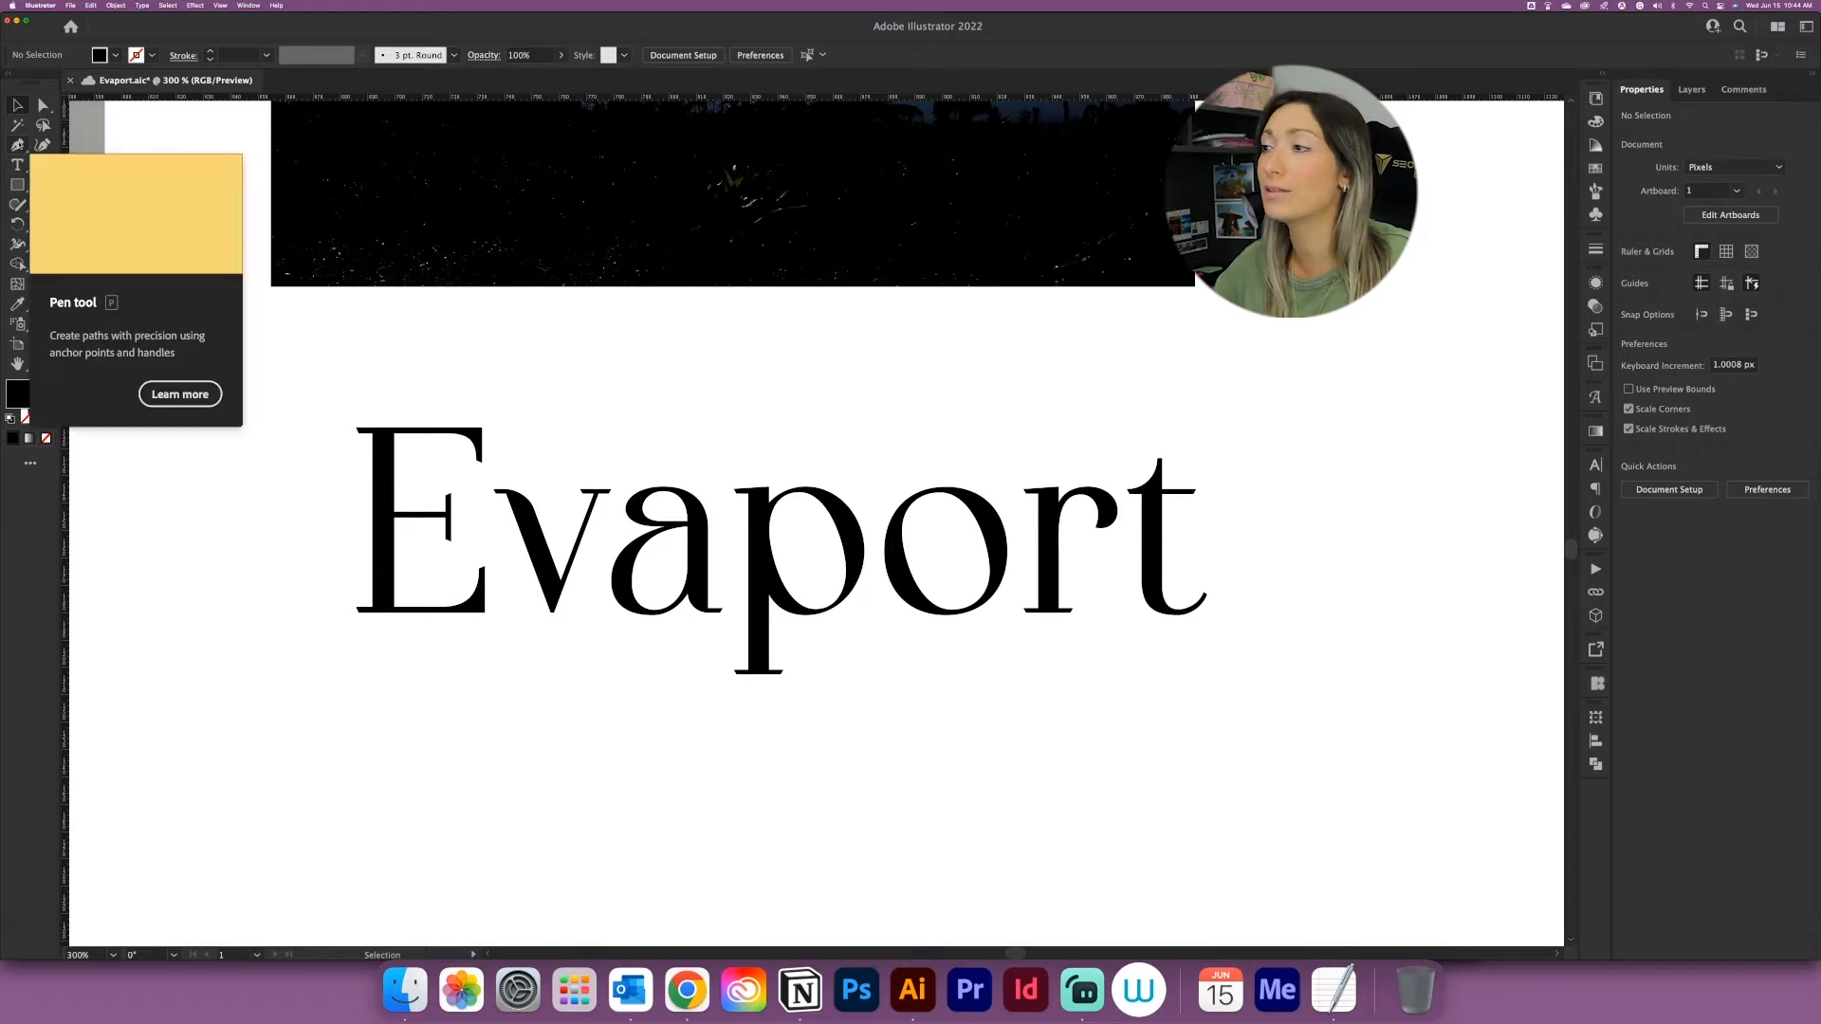
Step: Select all the Evaport letters and add an anchor point midway along the upper edge of the E's crossbar with the Pen tool
{"action": "left_click_drag", "start_coordinate": [309, 488], "coordinate": [1247, 744]}
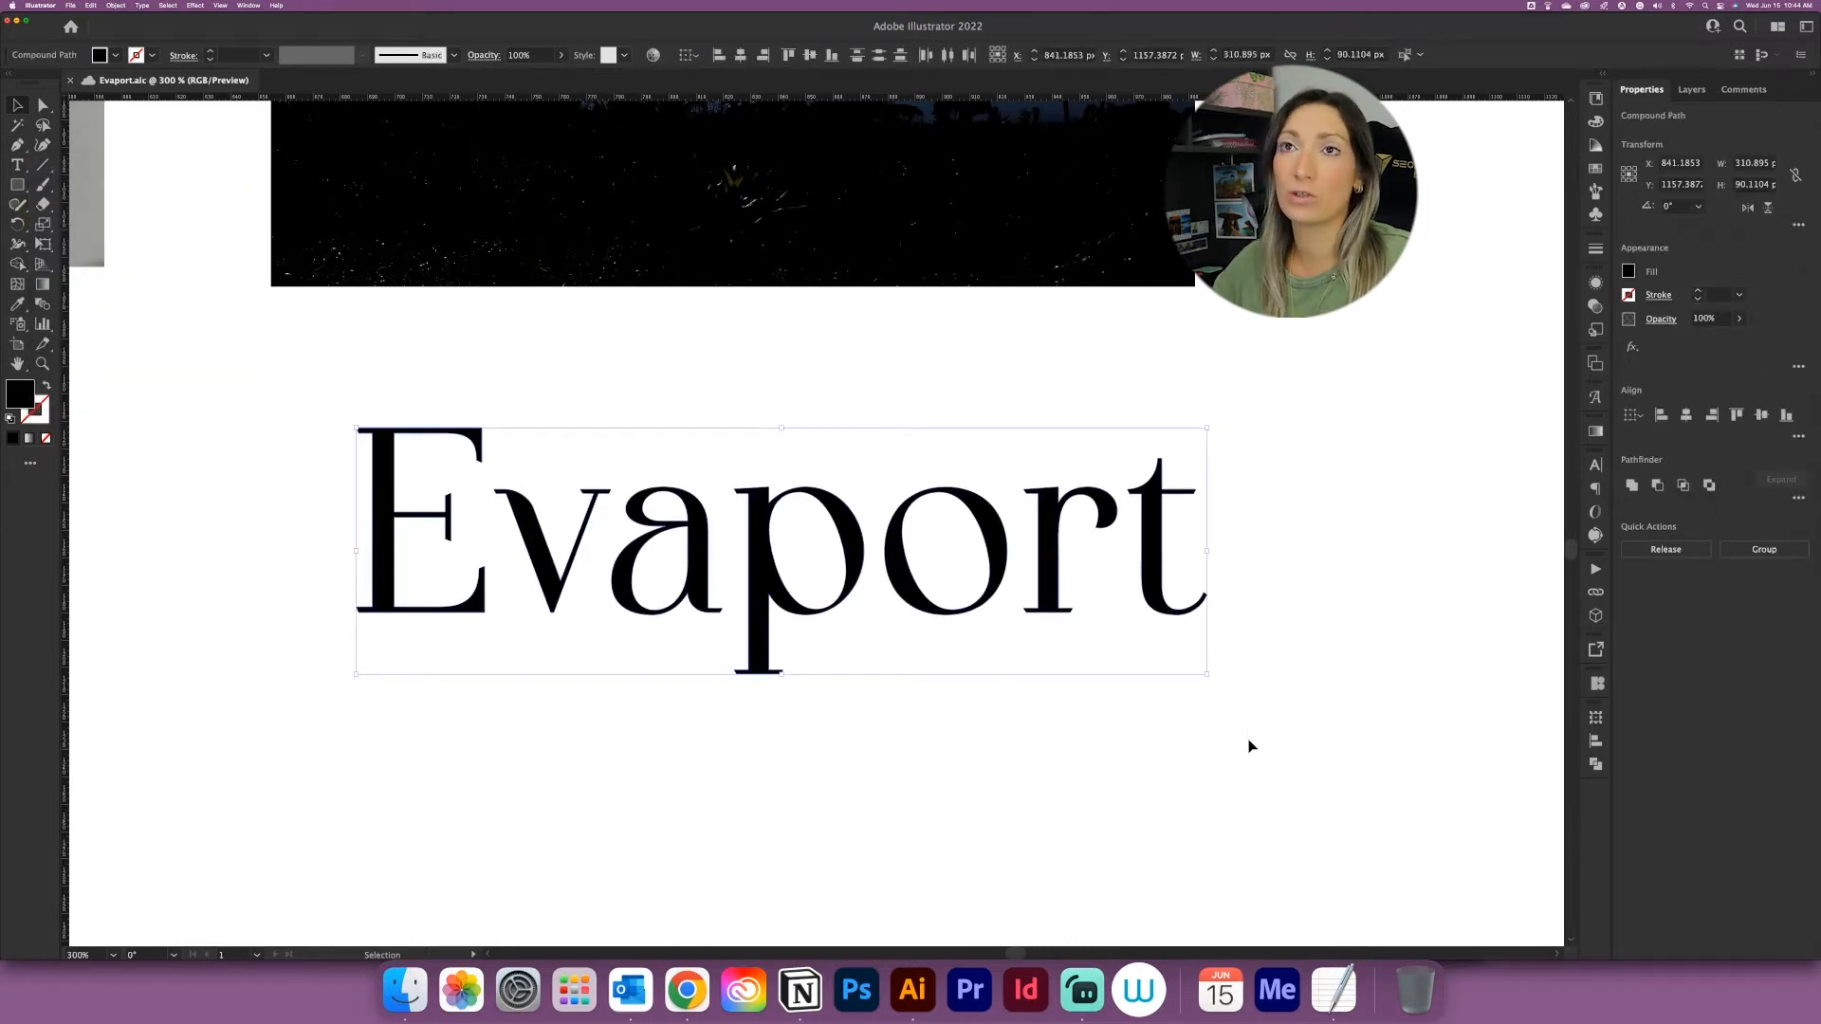
{"action": "left_click", "coordinate": [23, 148]}
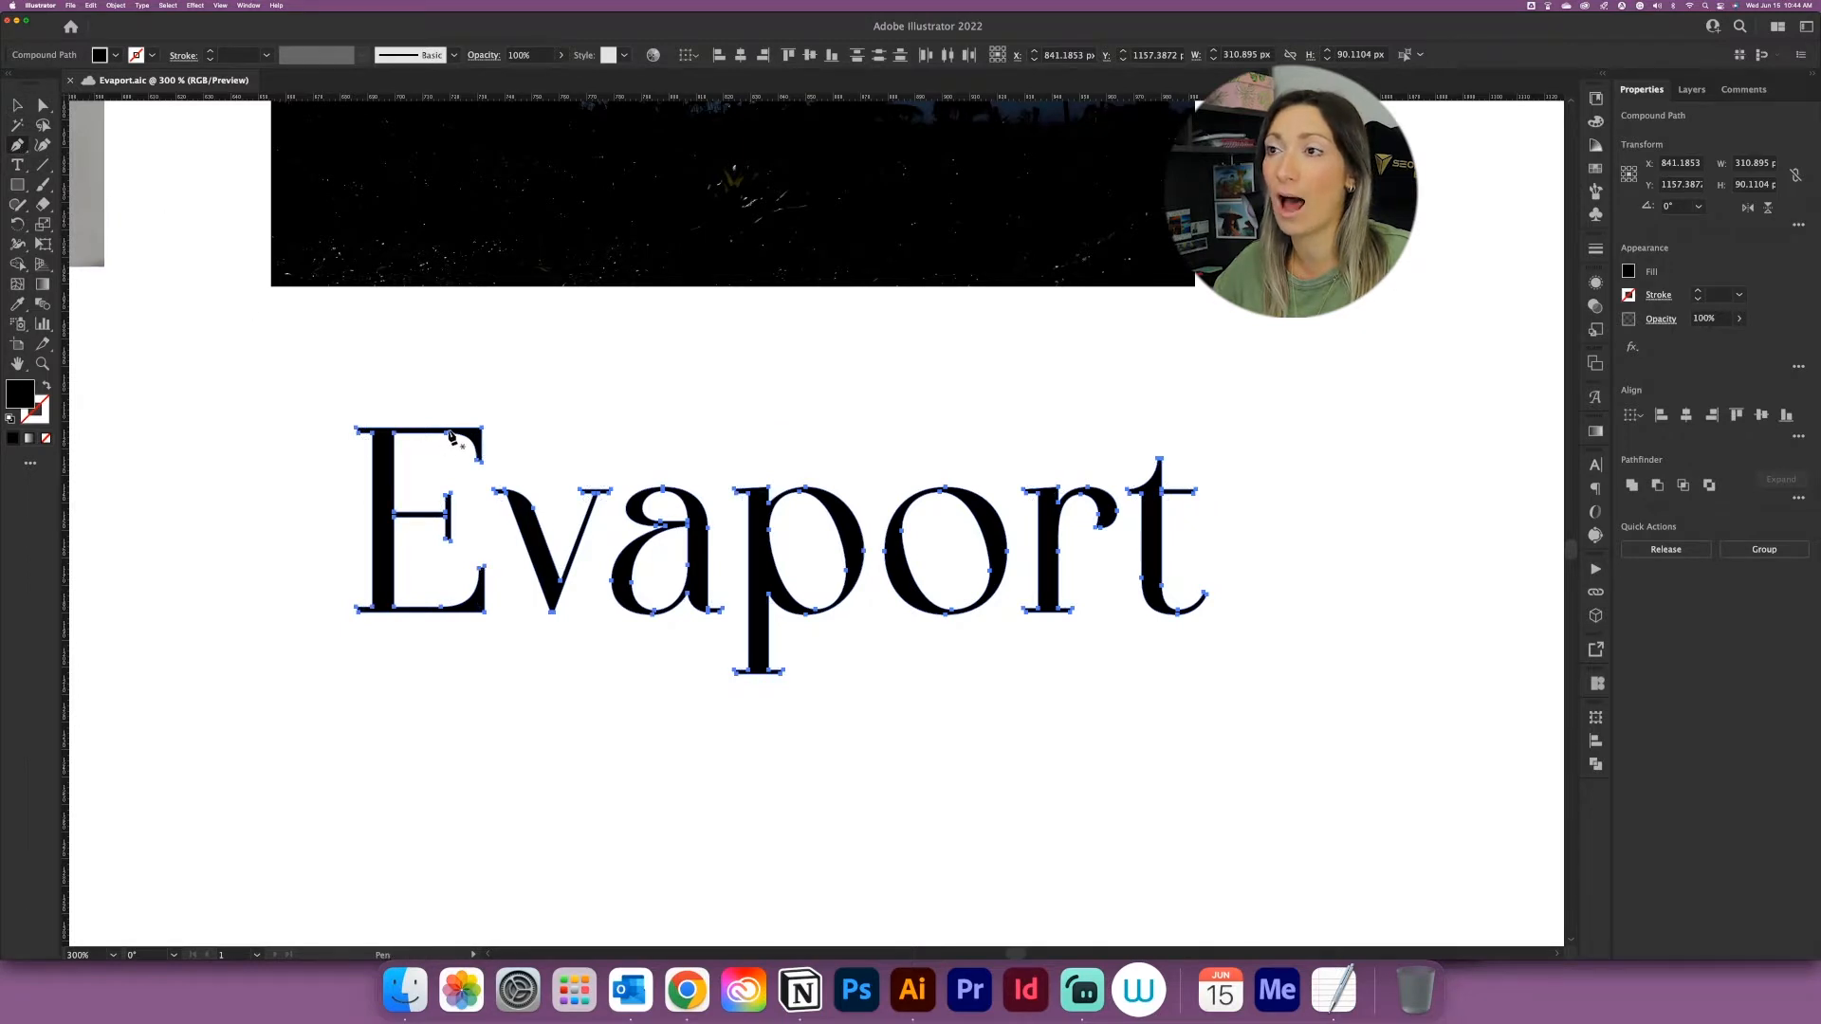
{"action": "scroll", "coordinate": [468, 439], "scroll_direction": "up", "scroll_amount": 4}
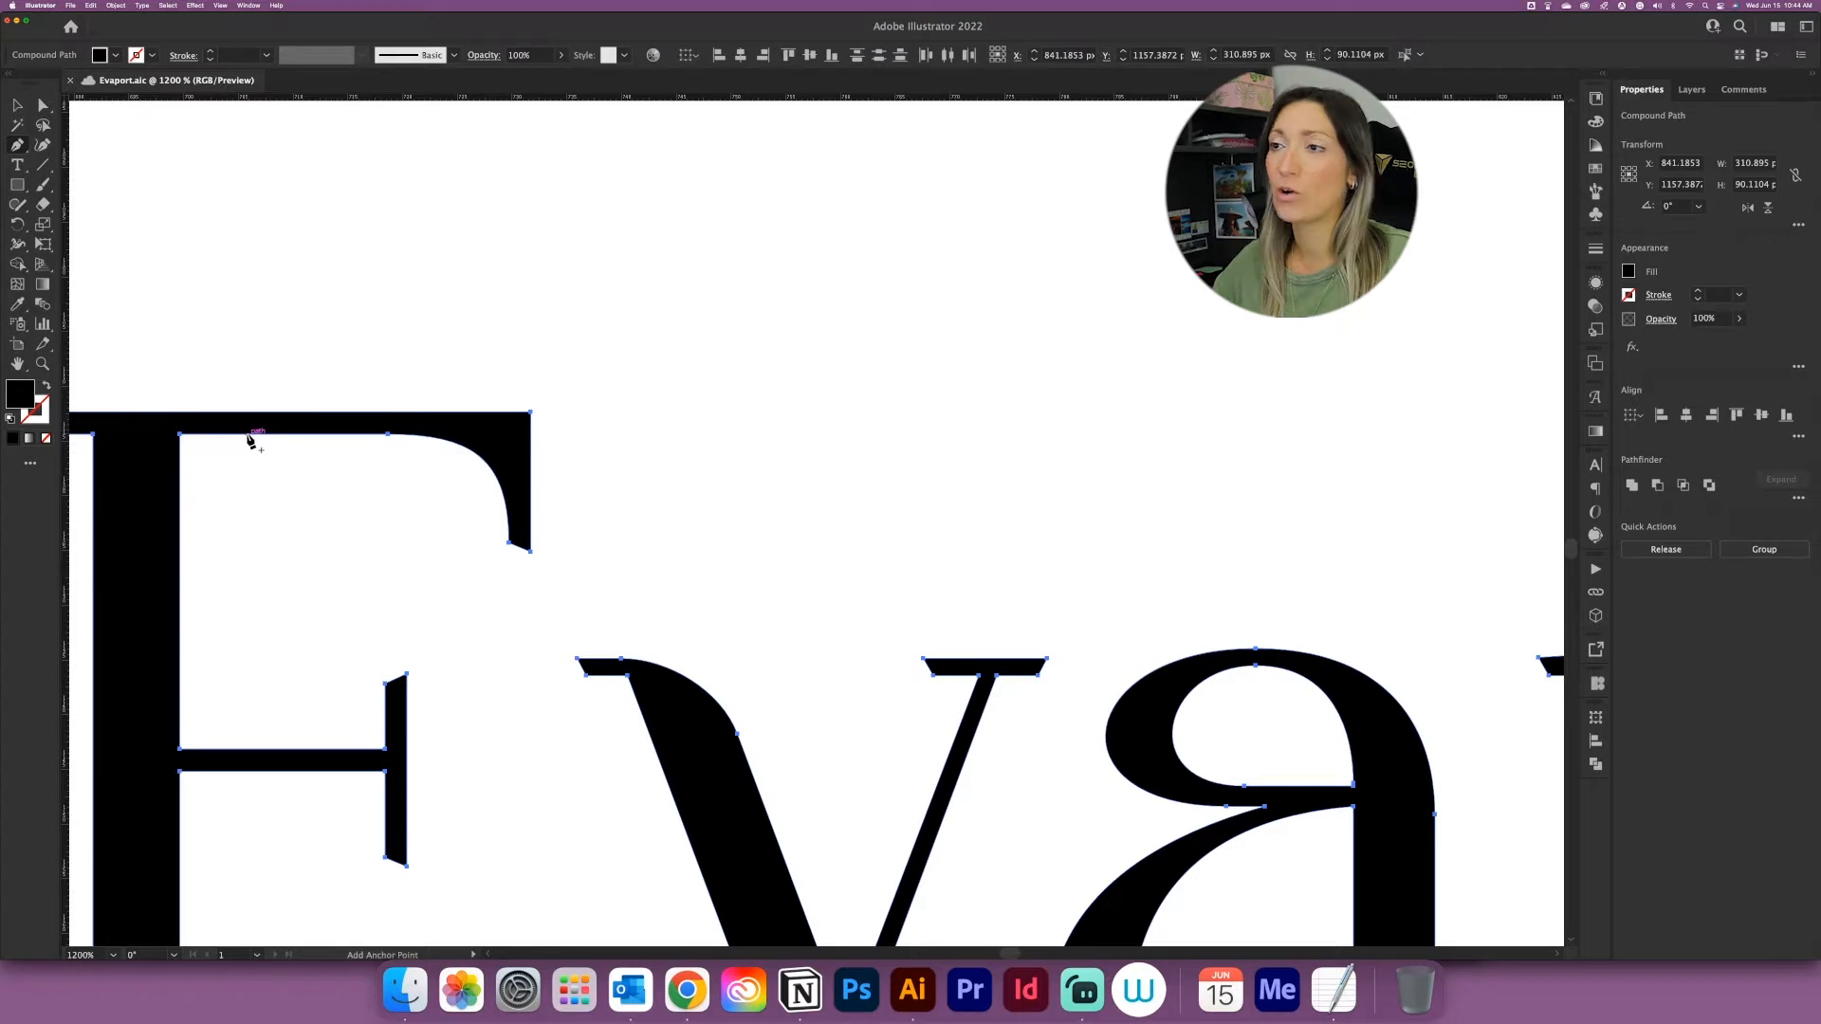
{"action": "scroll", "coordinate": [528, 540], "scroll_direction": "left", "scroll_amount": 5}
{"action": "scroll", "coordinate": [528, 540], "scroll_direction": "down", "scroll_amount": 4}
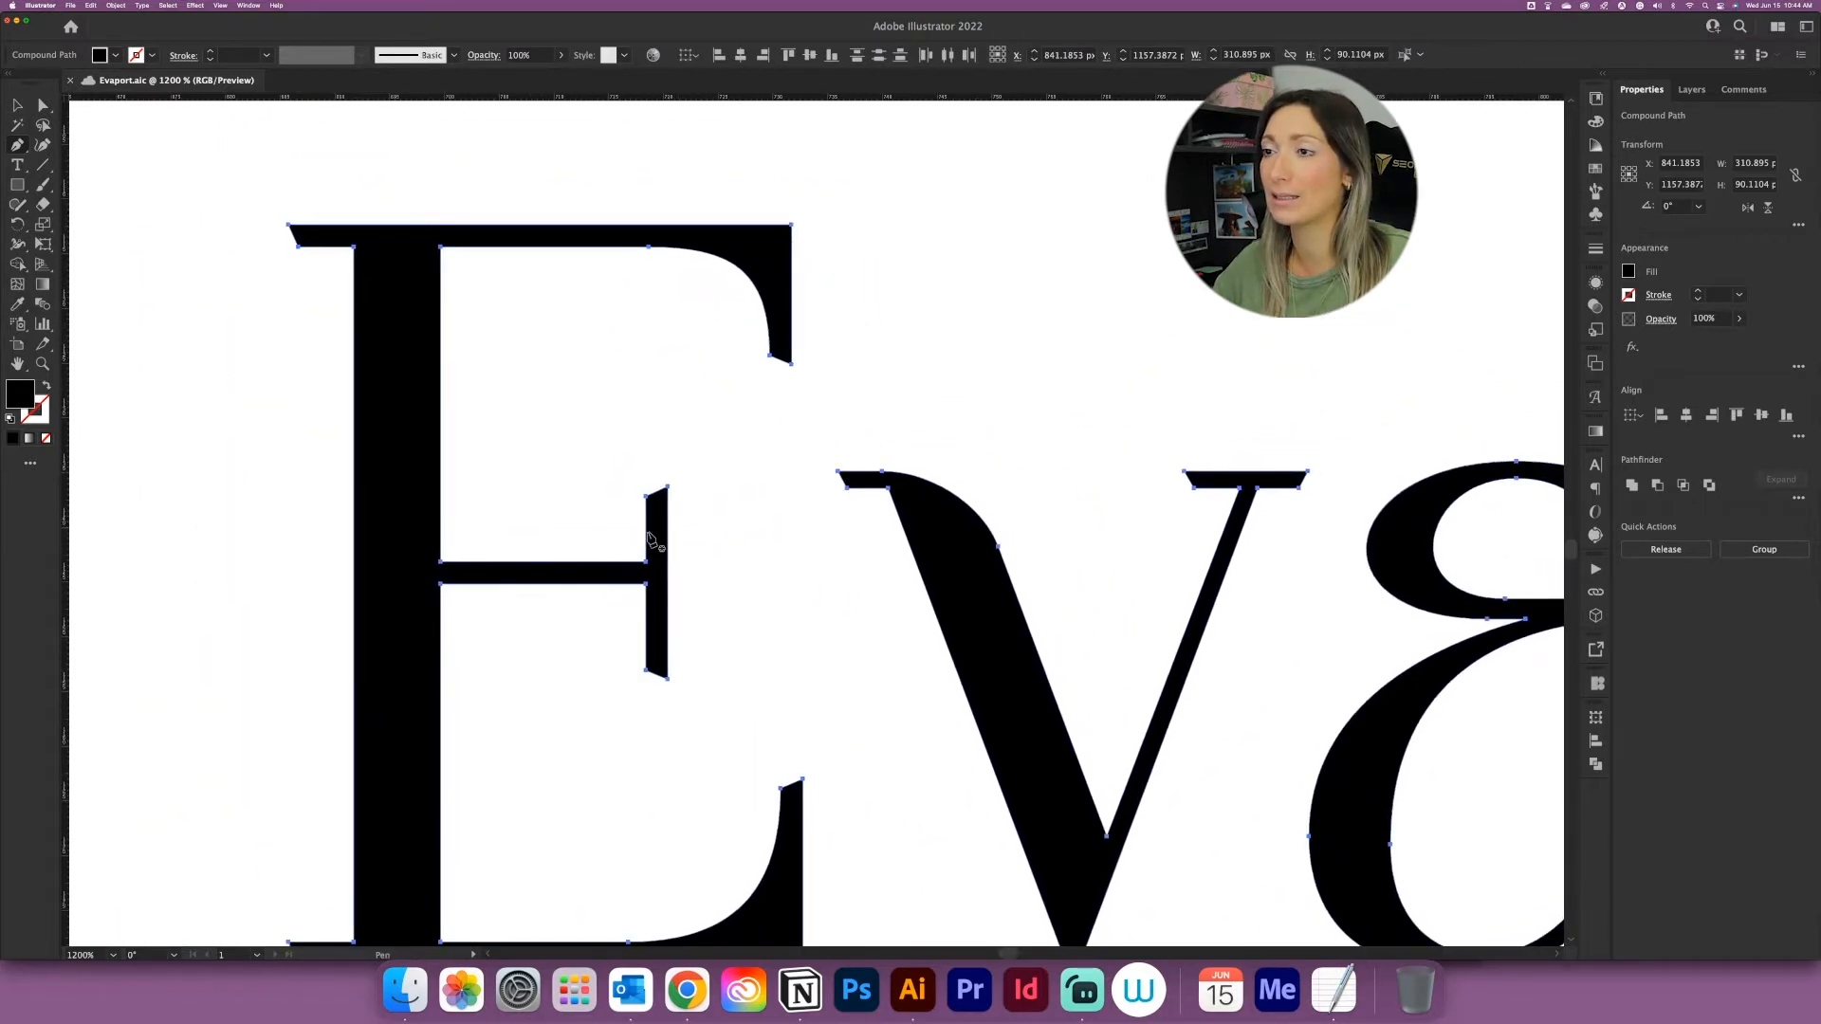
{"action": "left_click", "coordinate": [543, 562]}
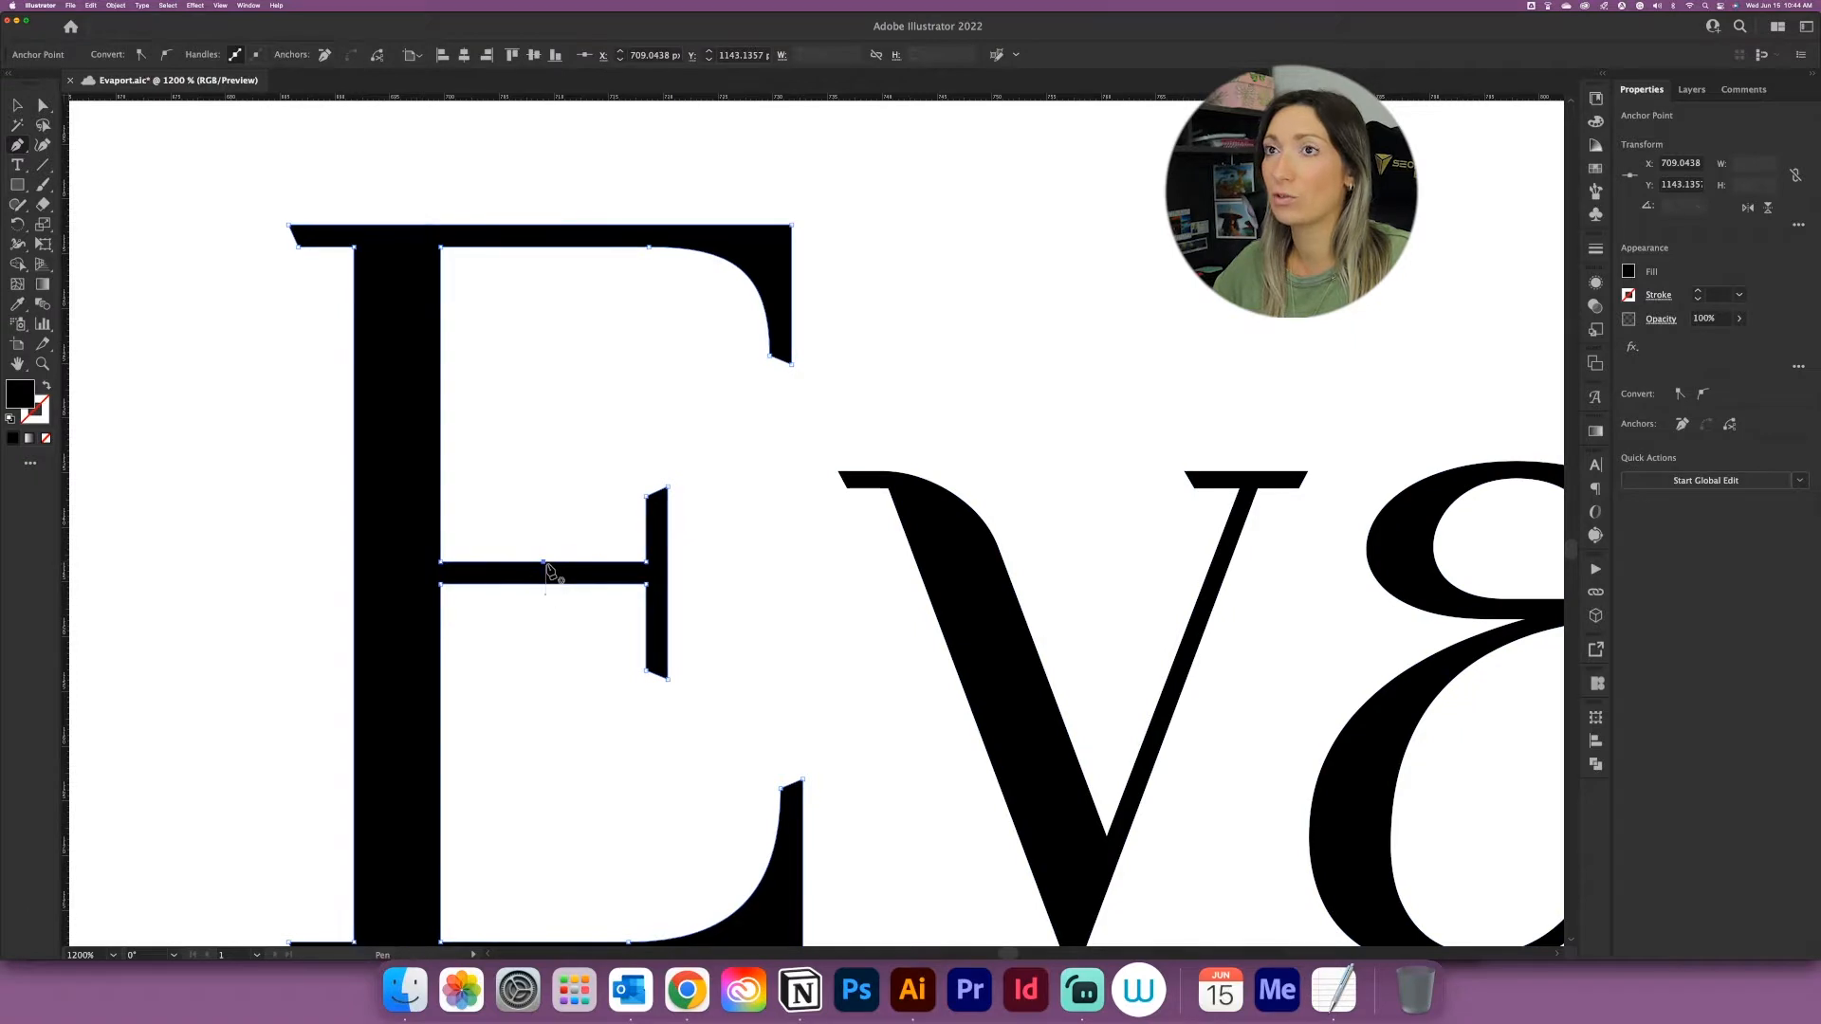
Step: Reshape the upper edge of the E's crossbar into a shallow upward arch with Direct Selection
{"action": "key", "text": "a"}
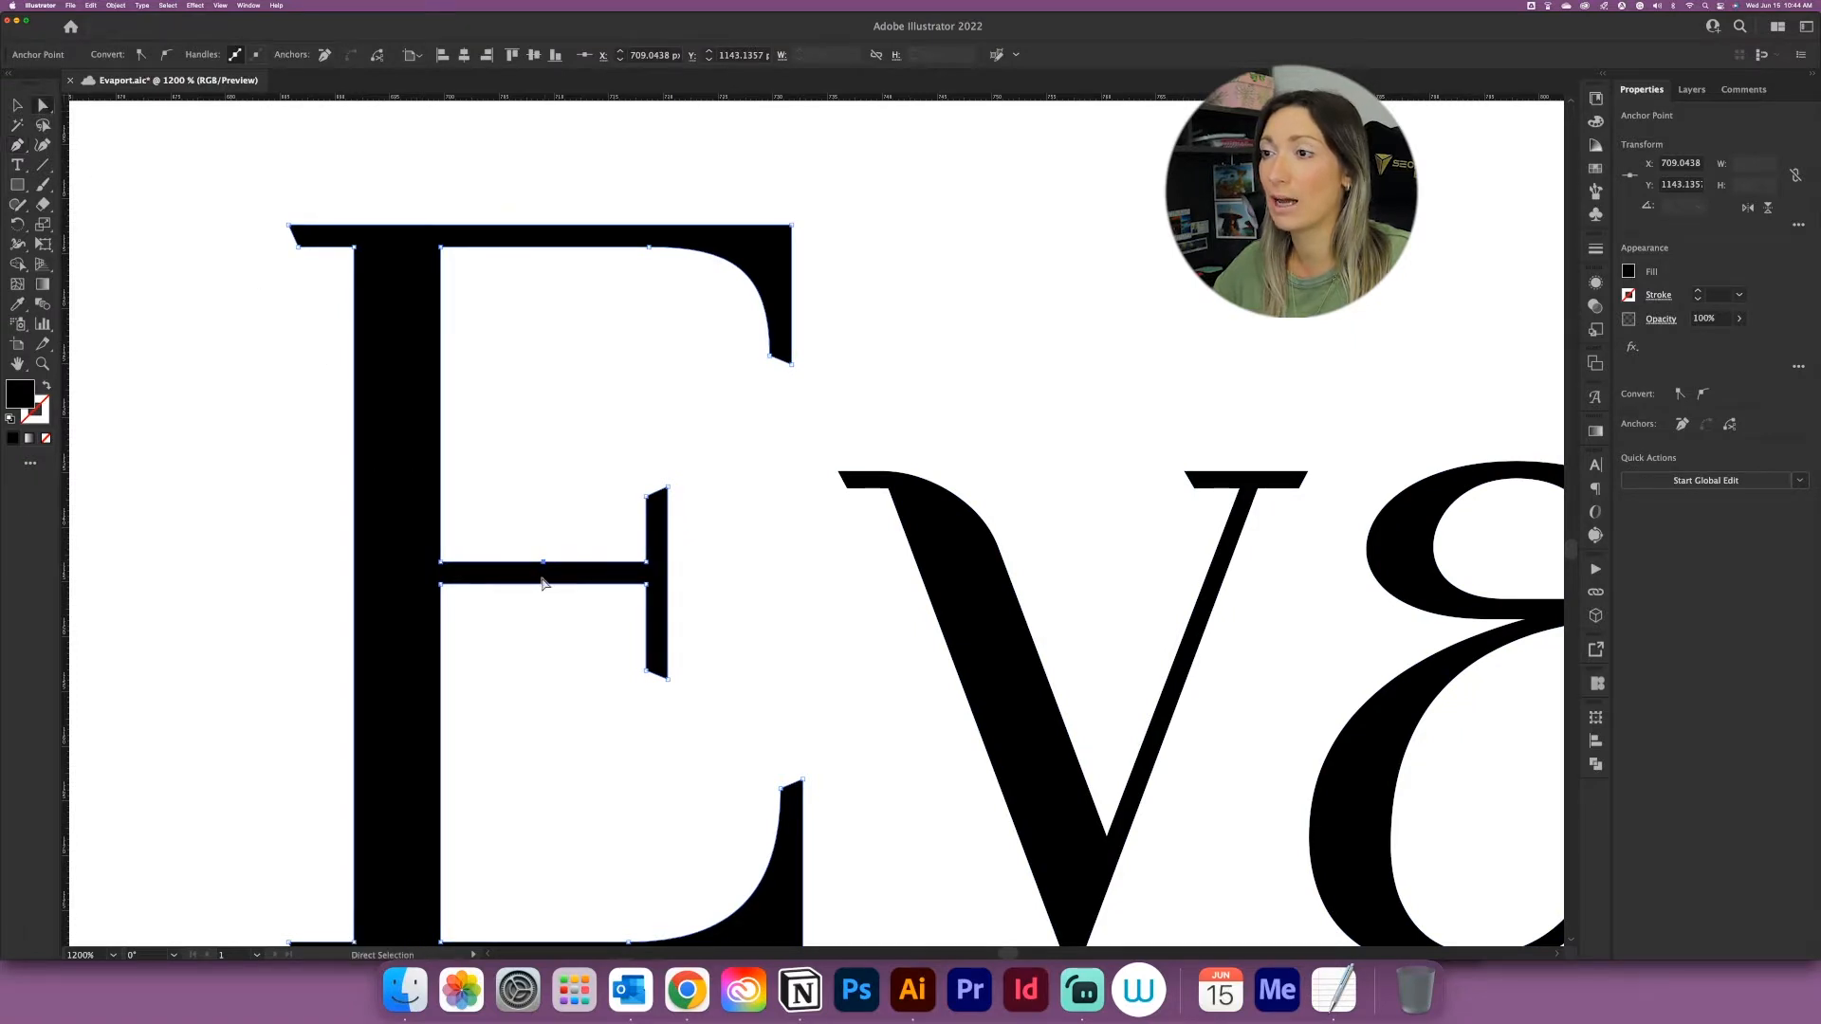
{"action": "left_click_drag", "start_coordinate": [543, 563], "coordinate": [547, 615]}
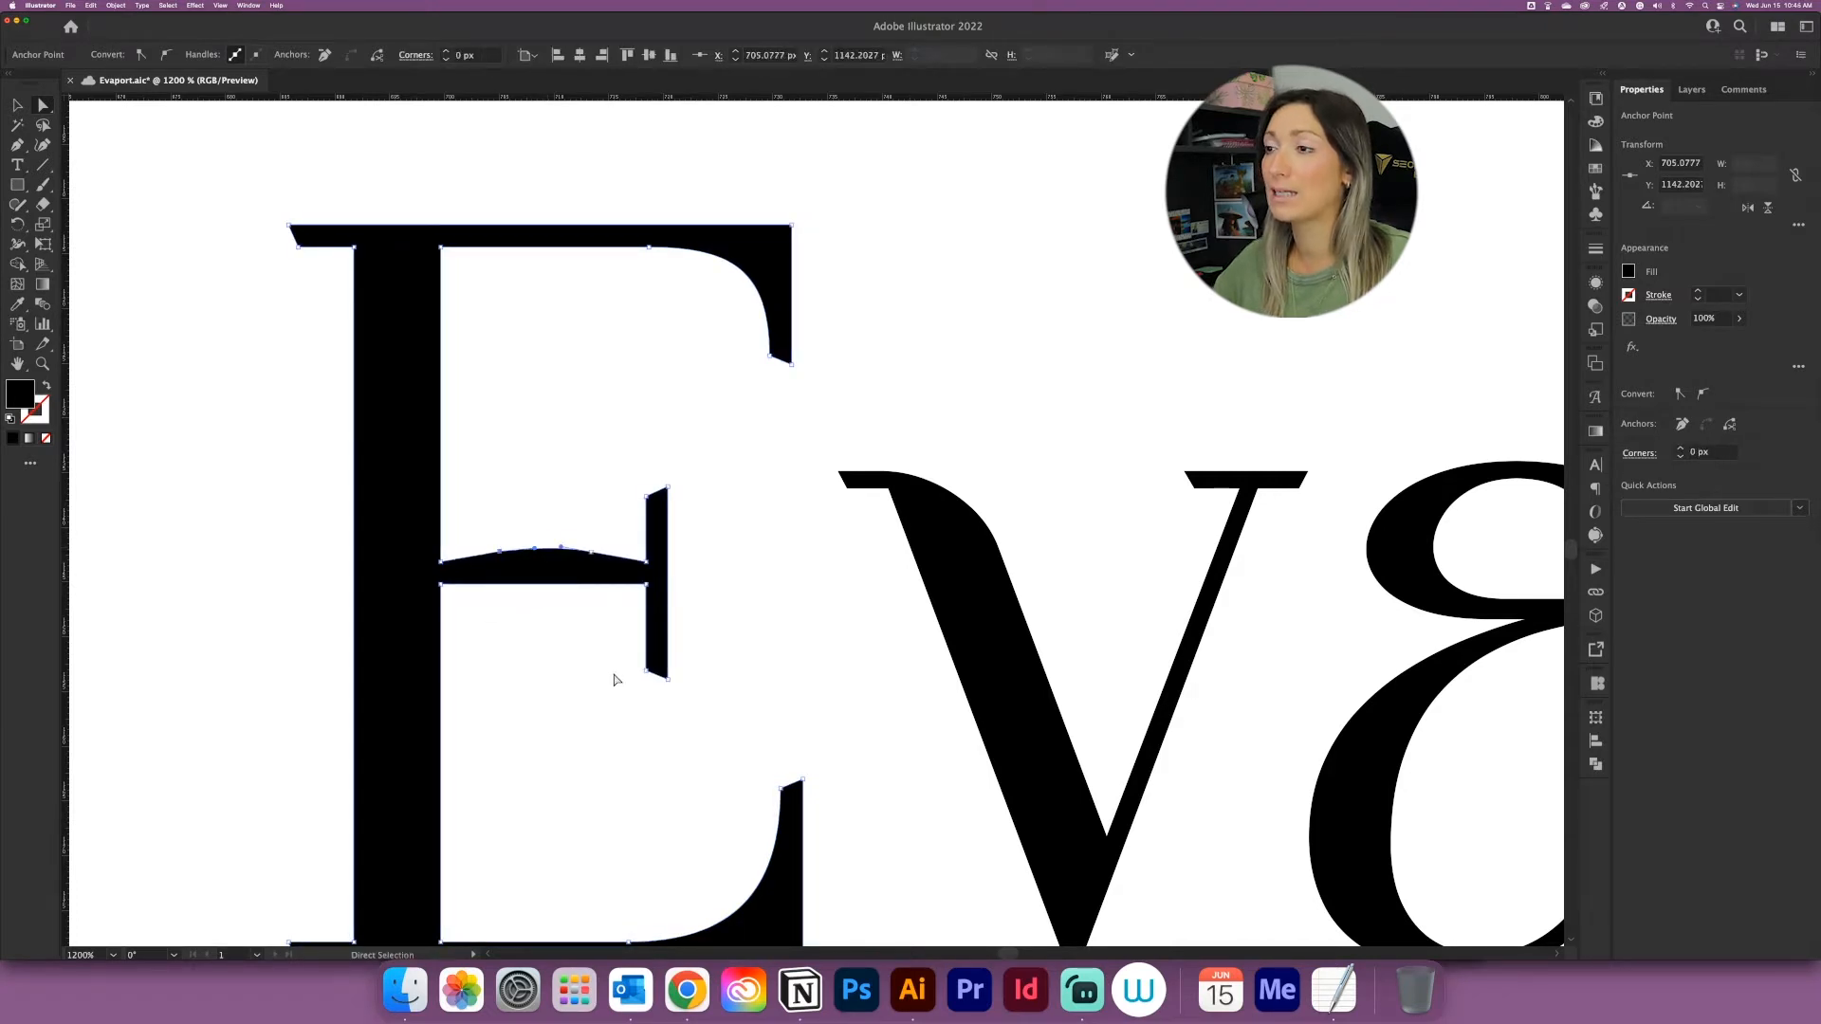
{"action": "left_click", "coordinate": [614, 679]}
{"action": "key", "text": "super+minus"}
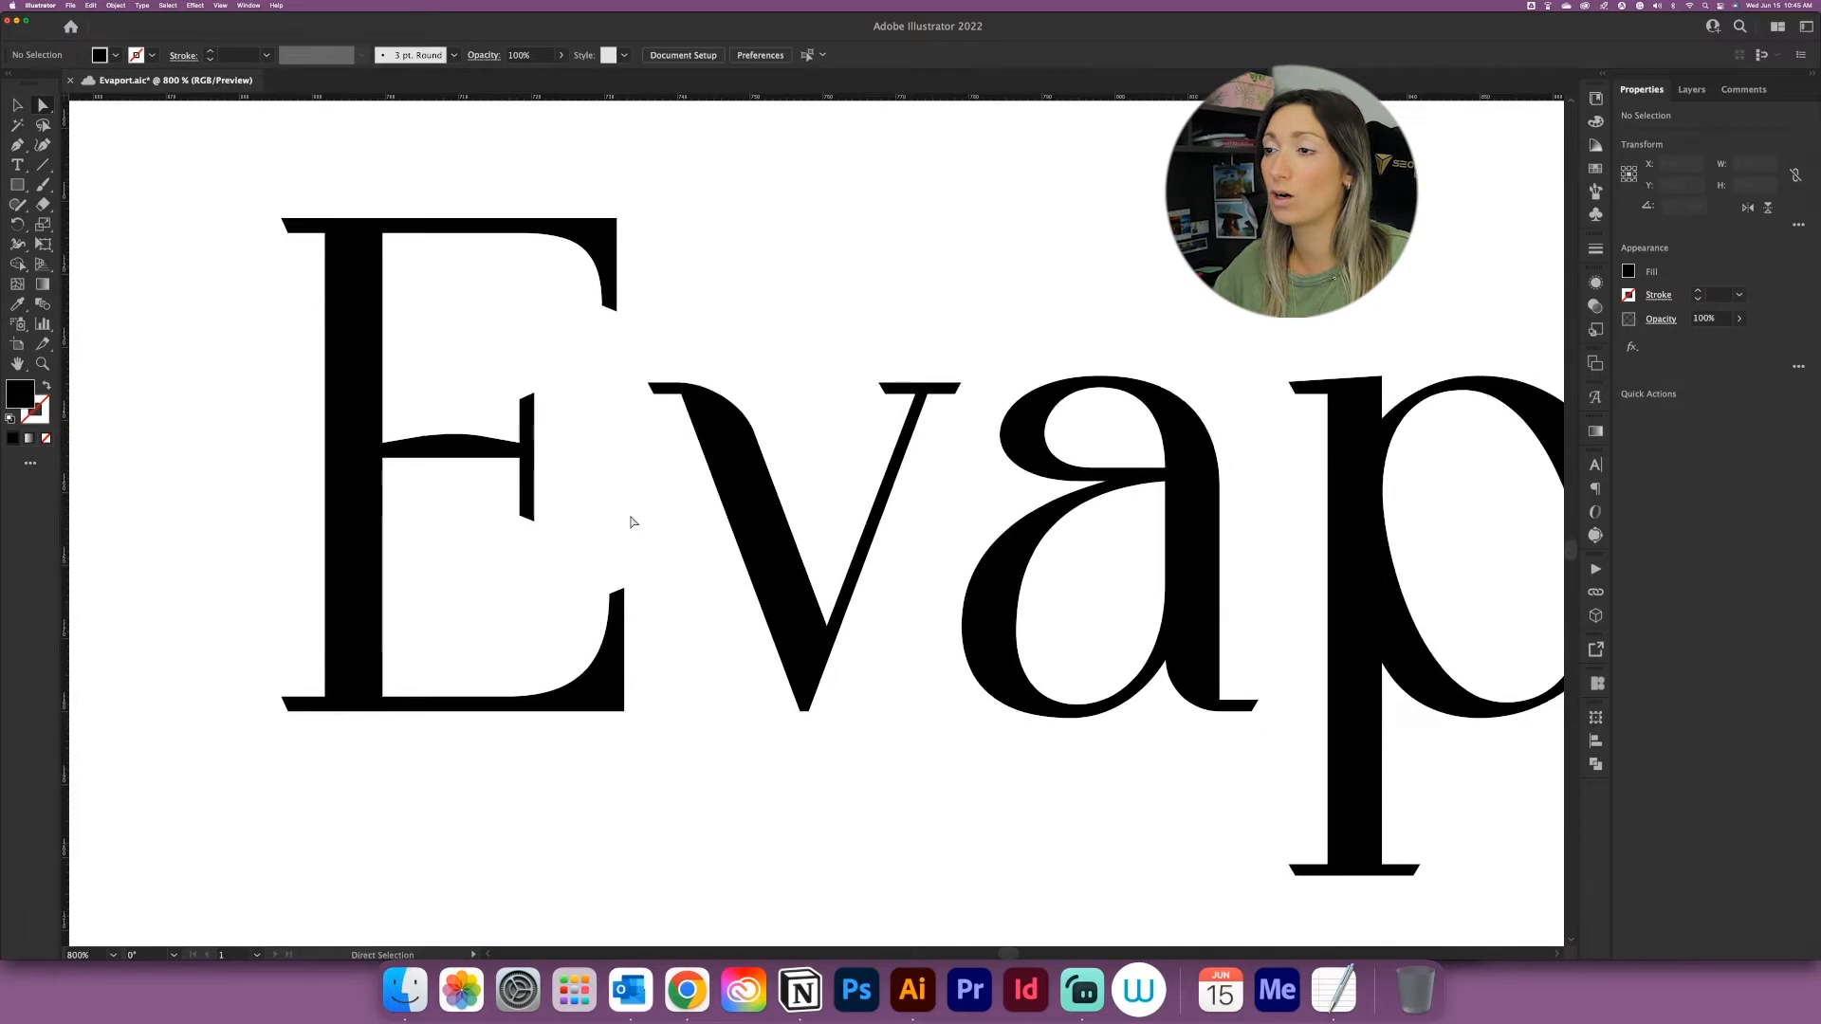
Step: Delete the outer tip anchor point on the end of the E's lower arm with the Pen tool
{"action": "left_click", "coordinate": [612, 602]}
{"action": "key", "text": "super+plus"}
{"action": "key", "text": "super+plus"}
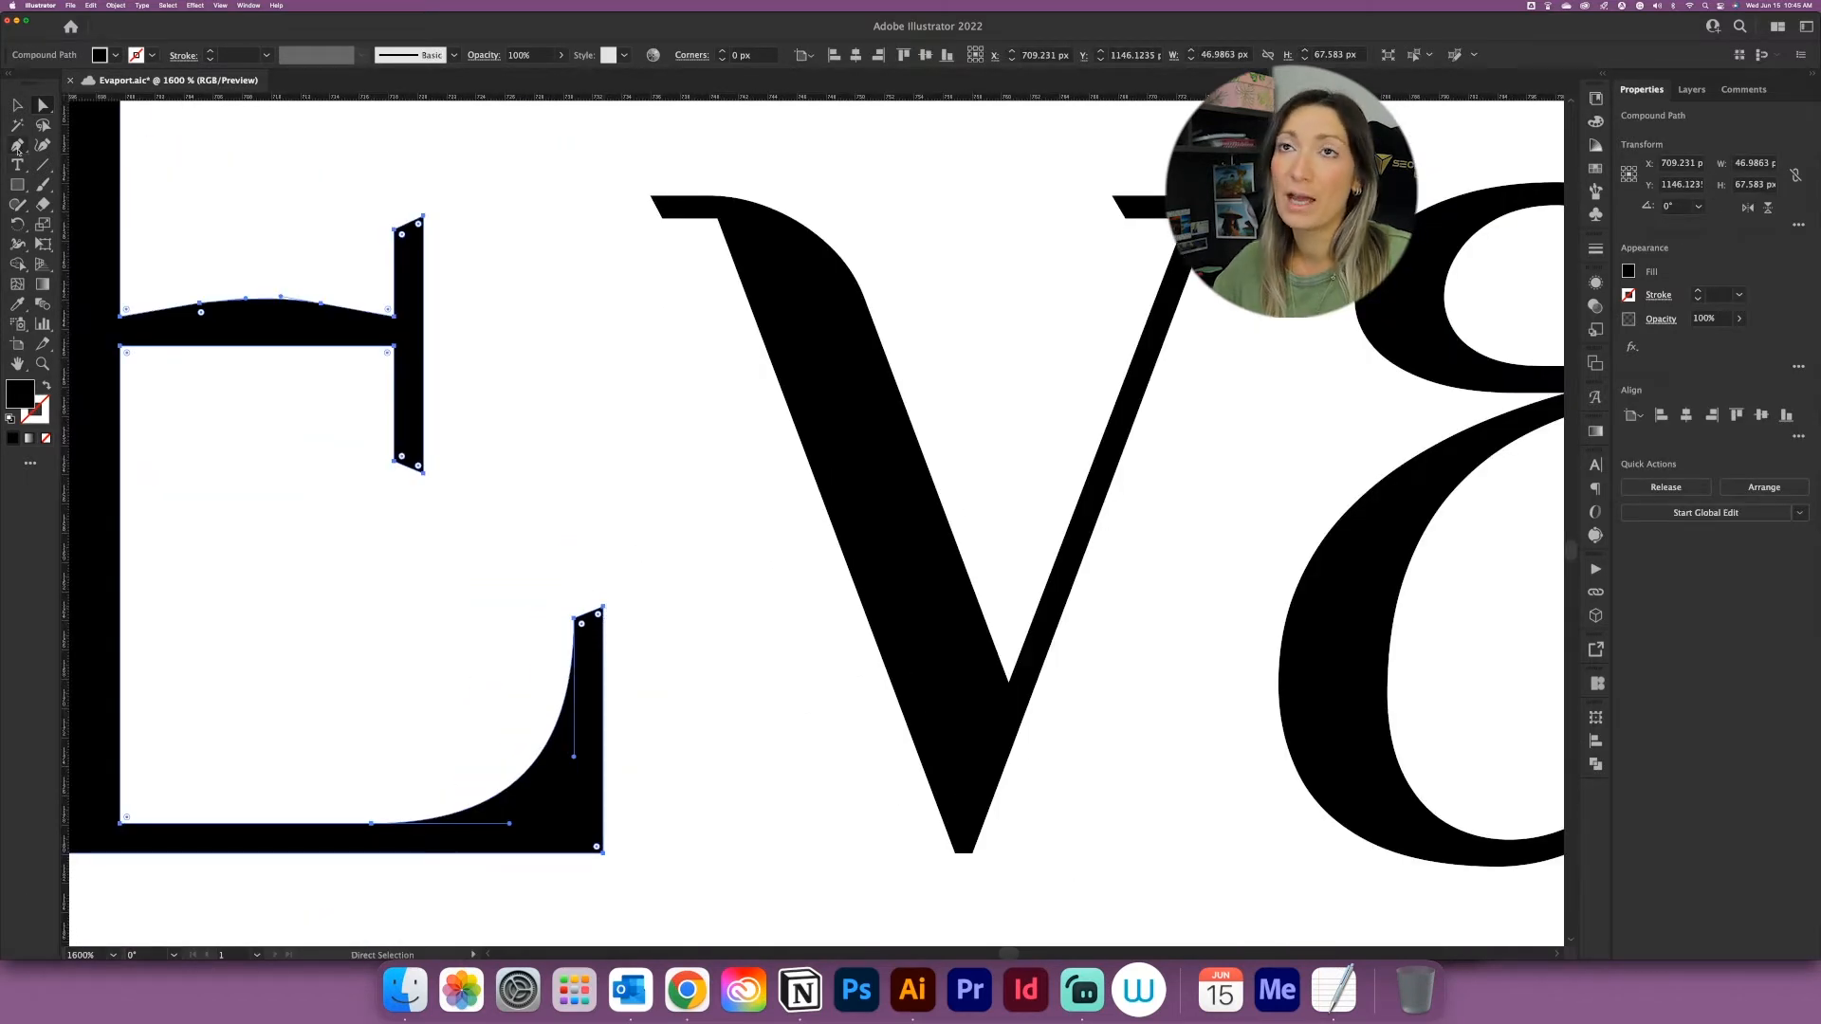
{"action": "left_click", "coordinate": [17, 147]}
{"action": "left_click", "coordinate": [17, 148]}
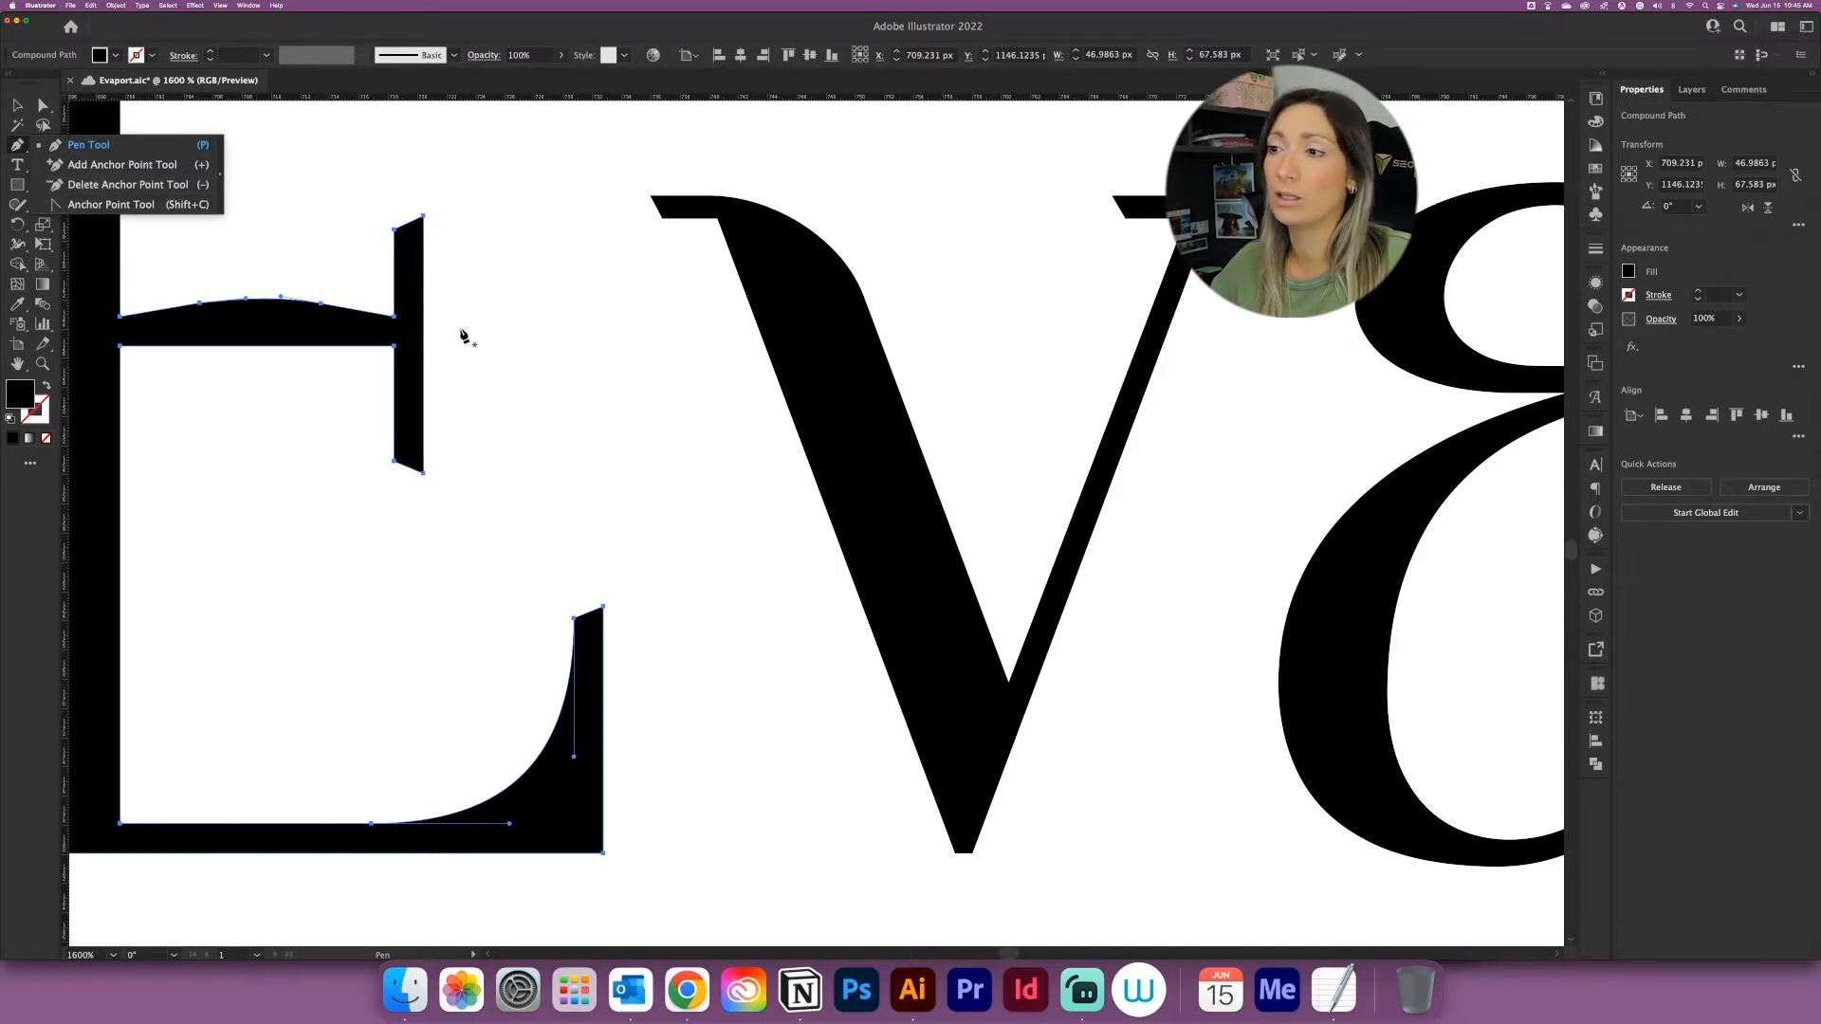
{"action": "left_click", "coordinate": [604, 609]}
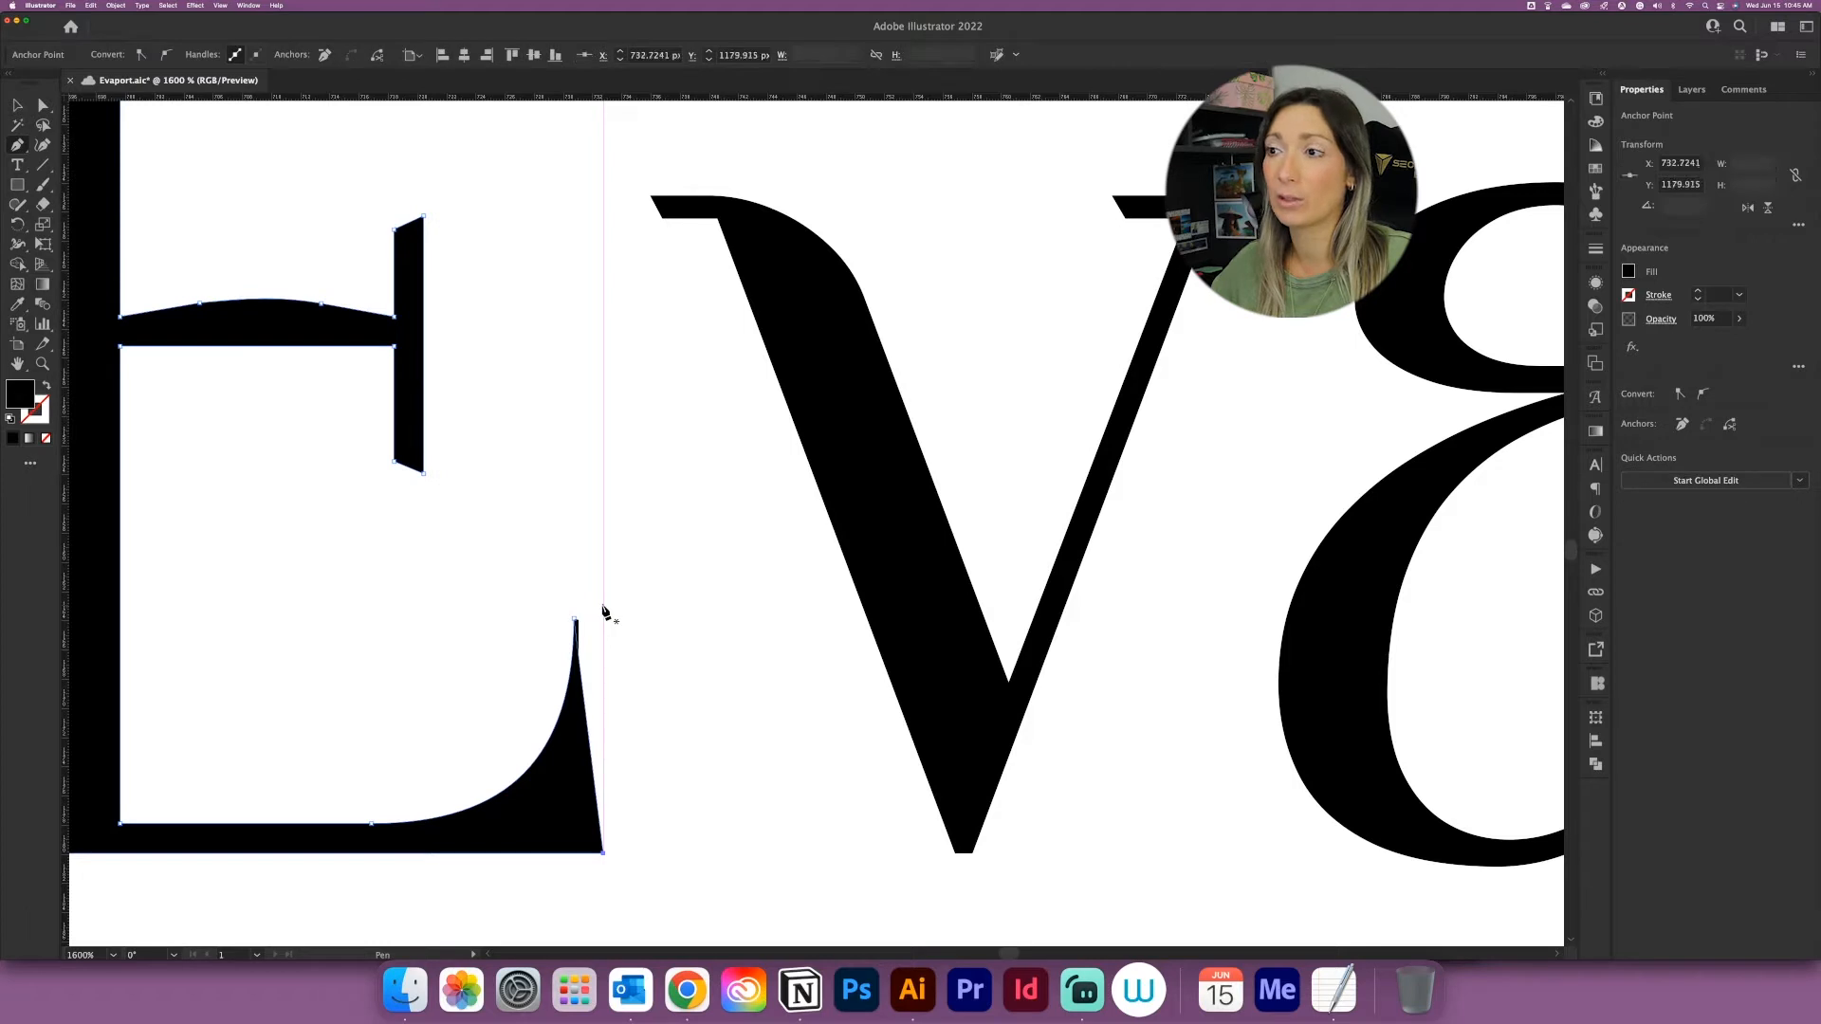
Step: Swing the direction handle of the inner tip anchor on the E's lower arm horizontal to form an S-shaped curve
{"action": "left_click", "coordinate": [42, 102]}
{"action": "left_click", "coordinate": [574, 623]}
{"action": "left_click_drag", "start_coordinate": [576, 758], "coordinate": [474, 626]}
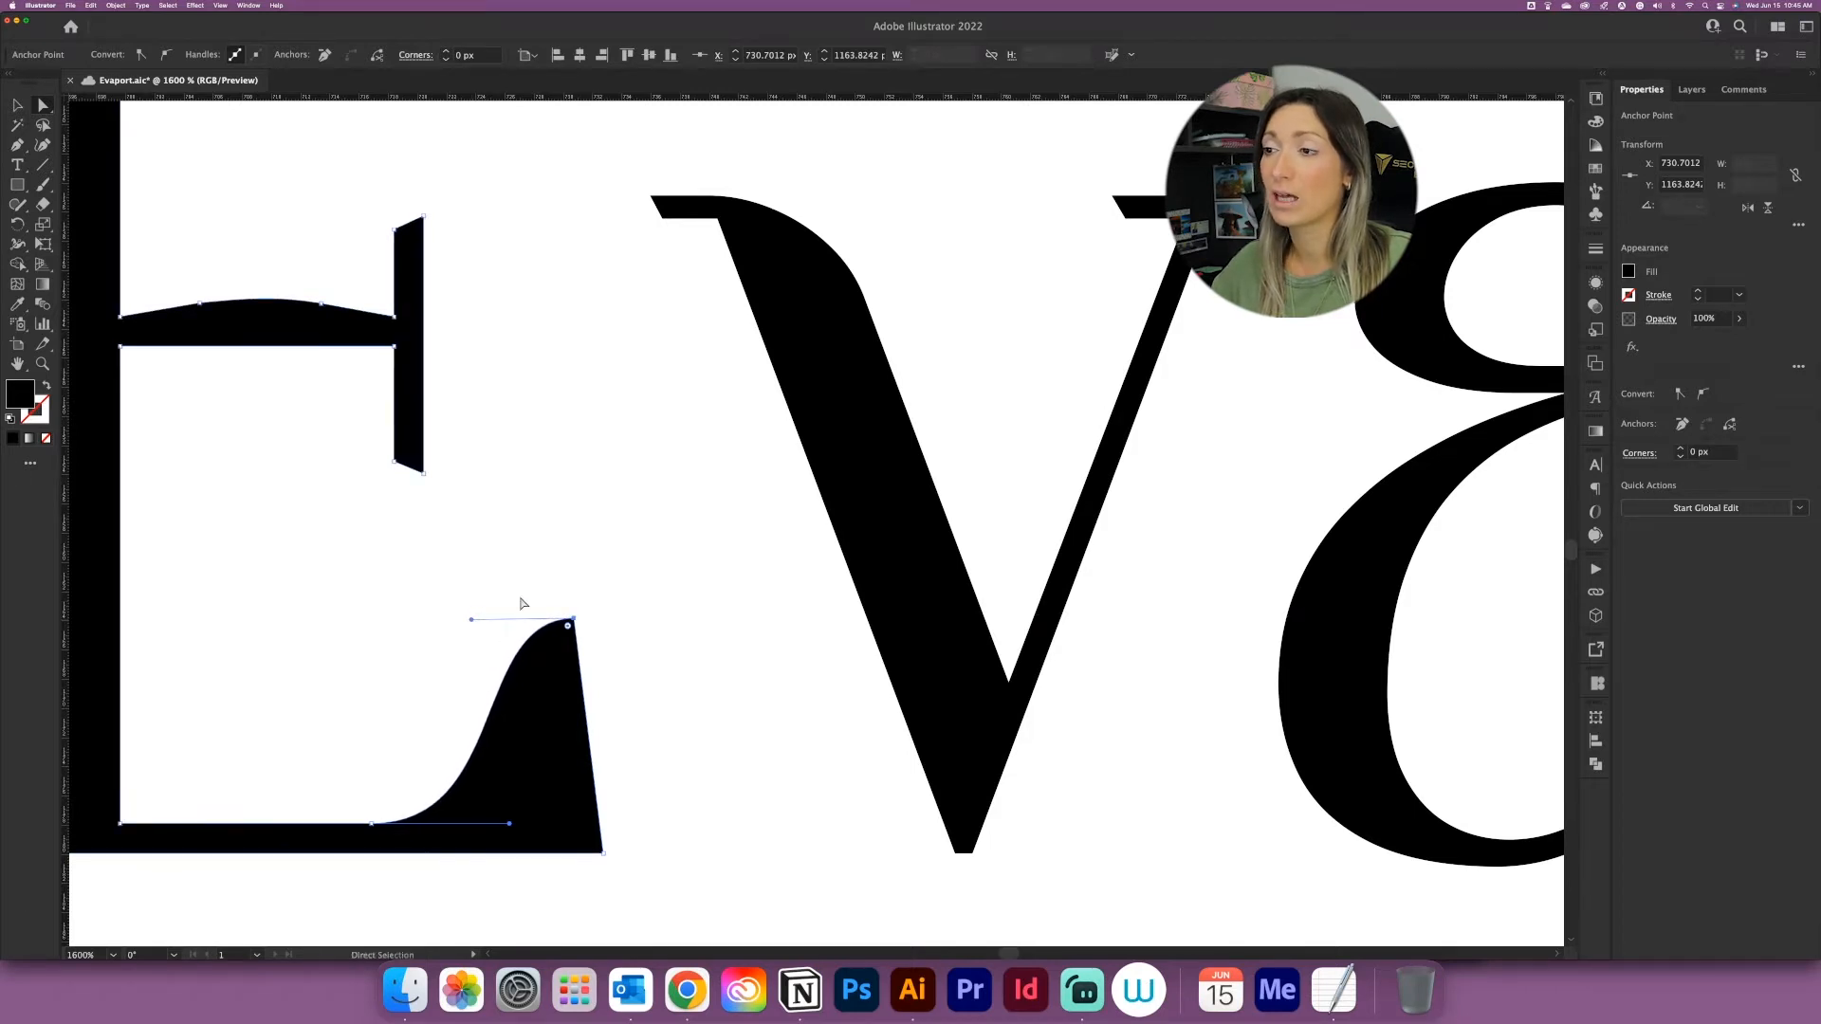
{"action": "left_click", "coordinate": [750, 741]}
{"action": "scroll", "coordinate": [752, 741], "scroll_direction": "down", "scroll_amount": 1}
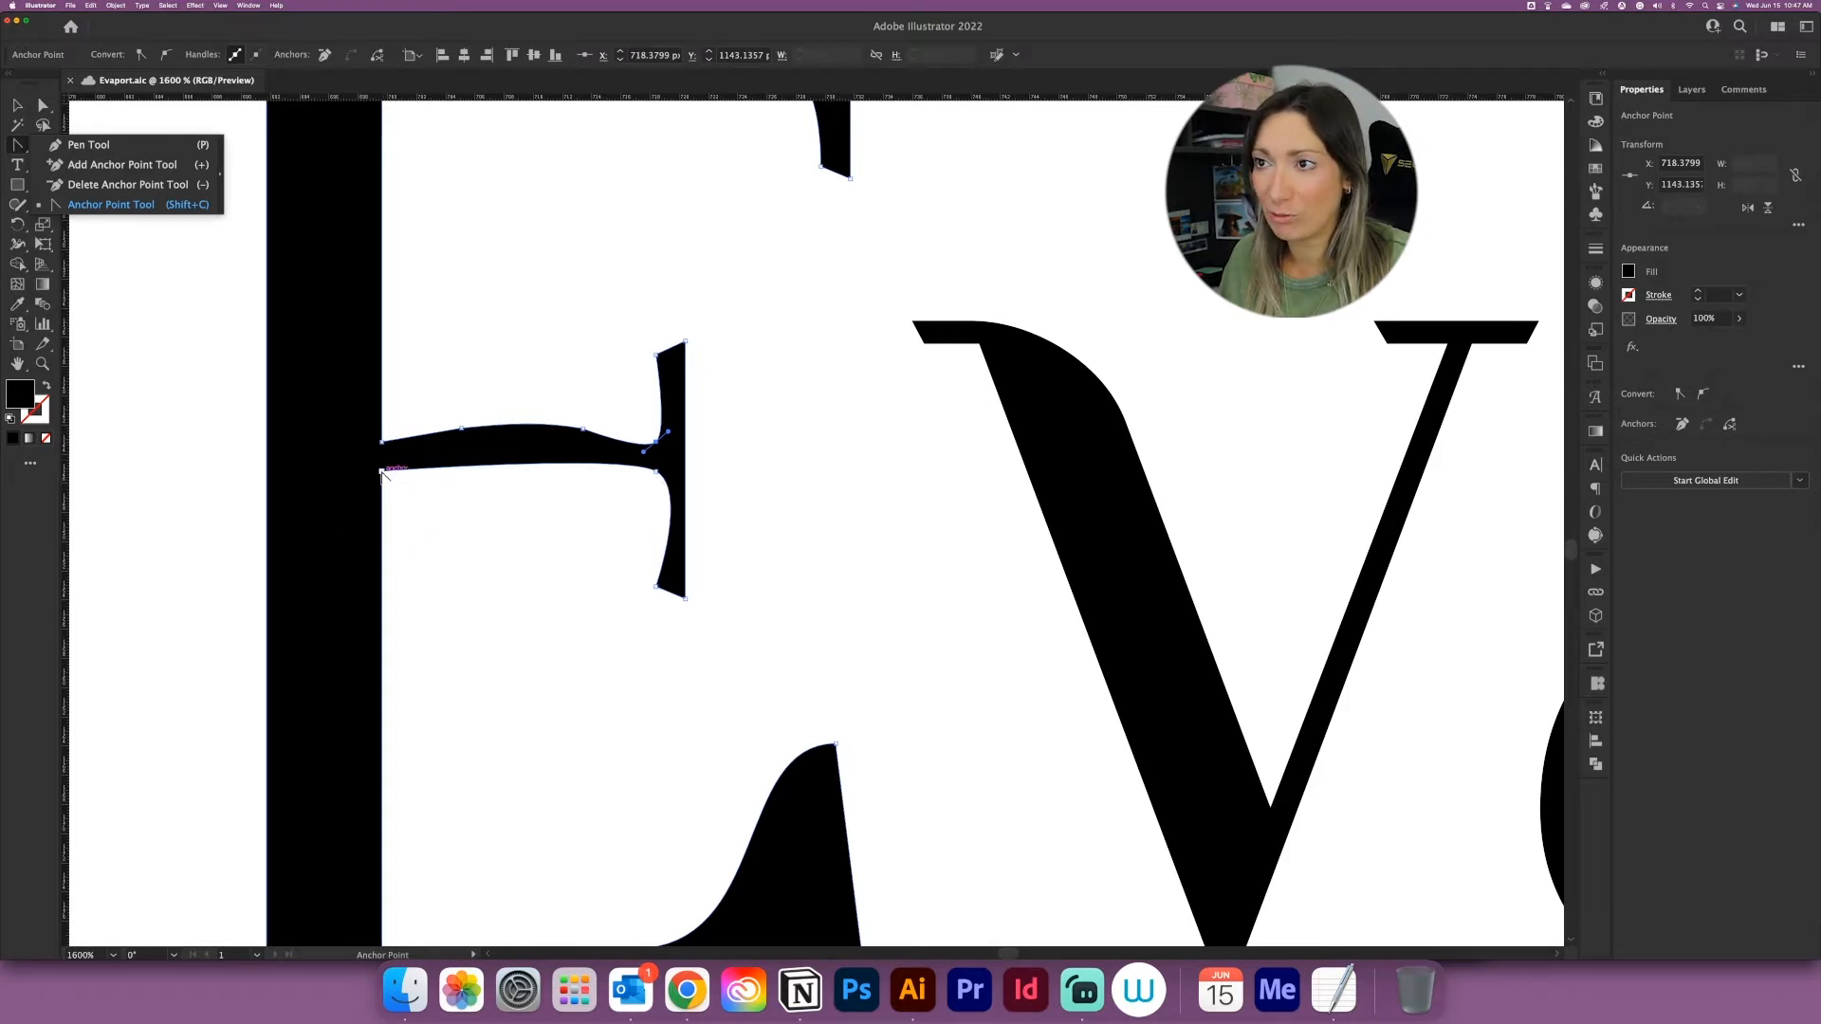
Step: Curve the inner edge of the E's stem at the crossbar and lower arm corners with the Anchor Point tool
{"action": "left_click", "coordinate": [381, 473]}
{"action": "left_click_drag", "start_coordinate": [382, 472], "coordinate": [343, 497]}
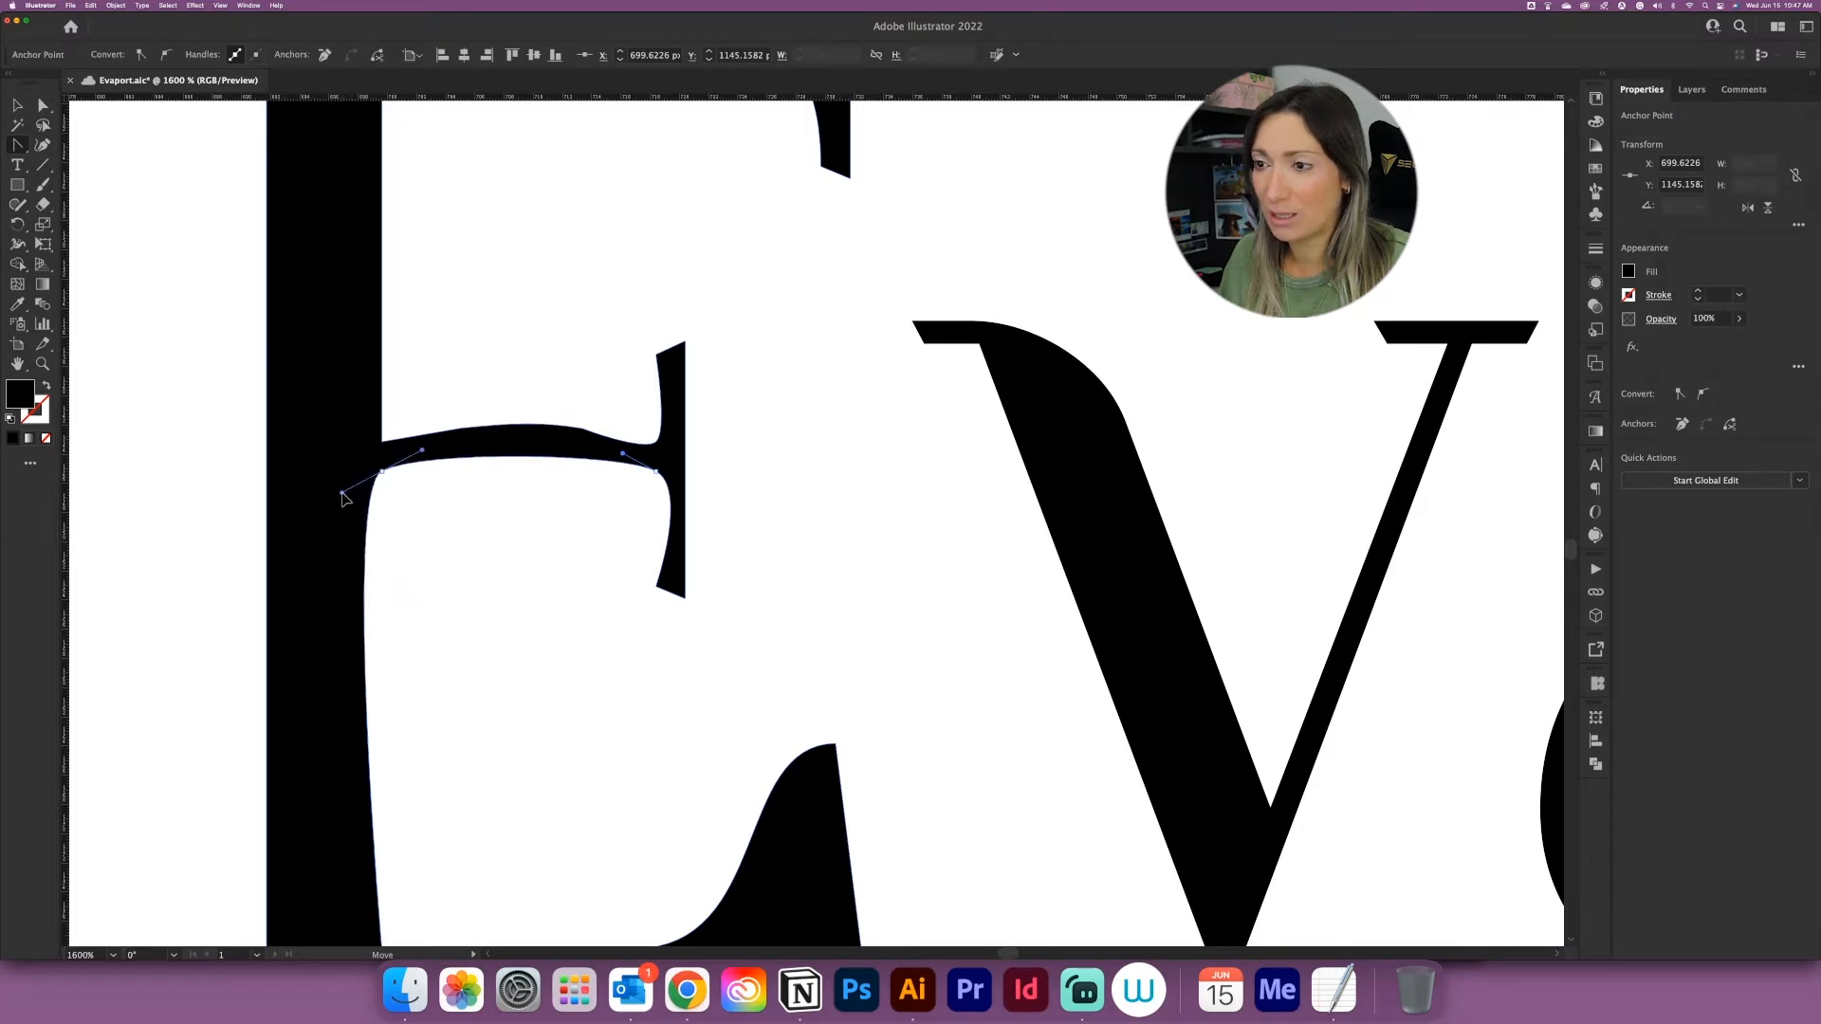
{"action": "scroll", "coordinate": [549, 759], "scroll_direction": "down", "scroll_amount": 5}
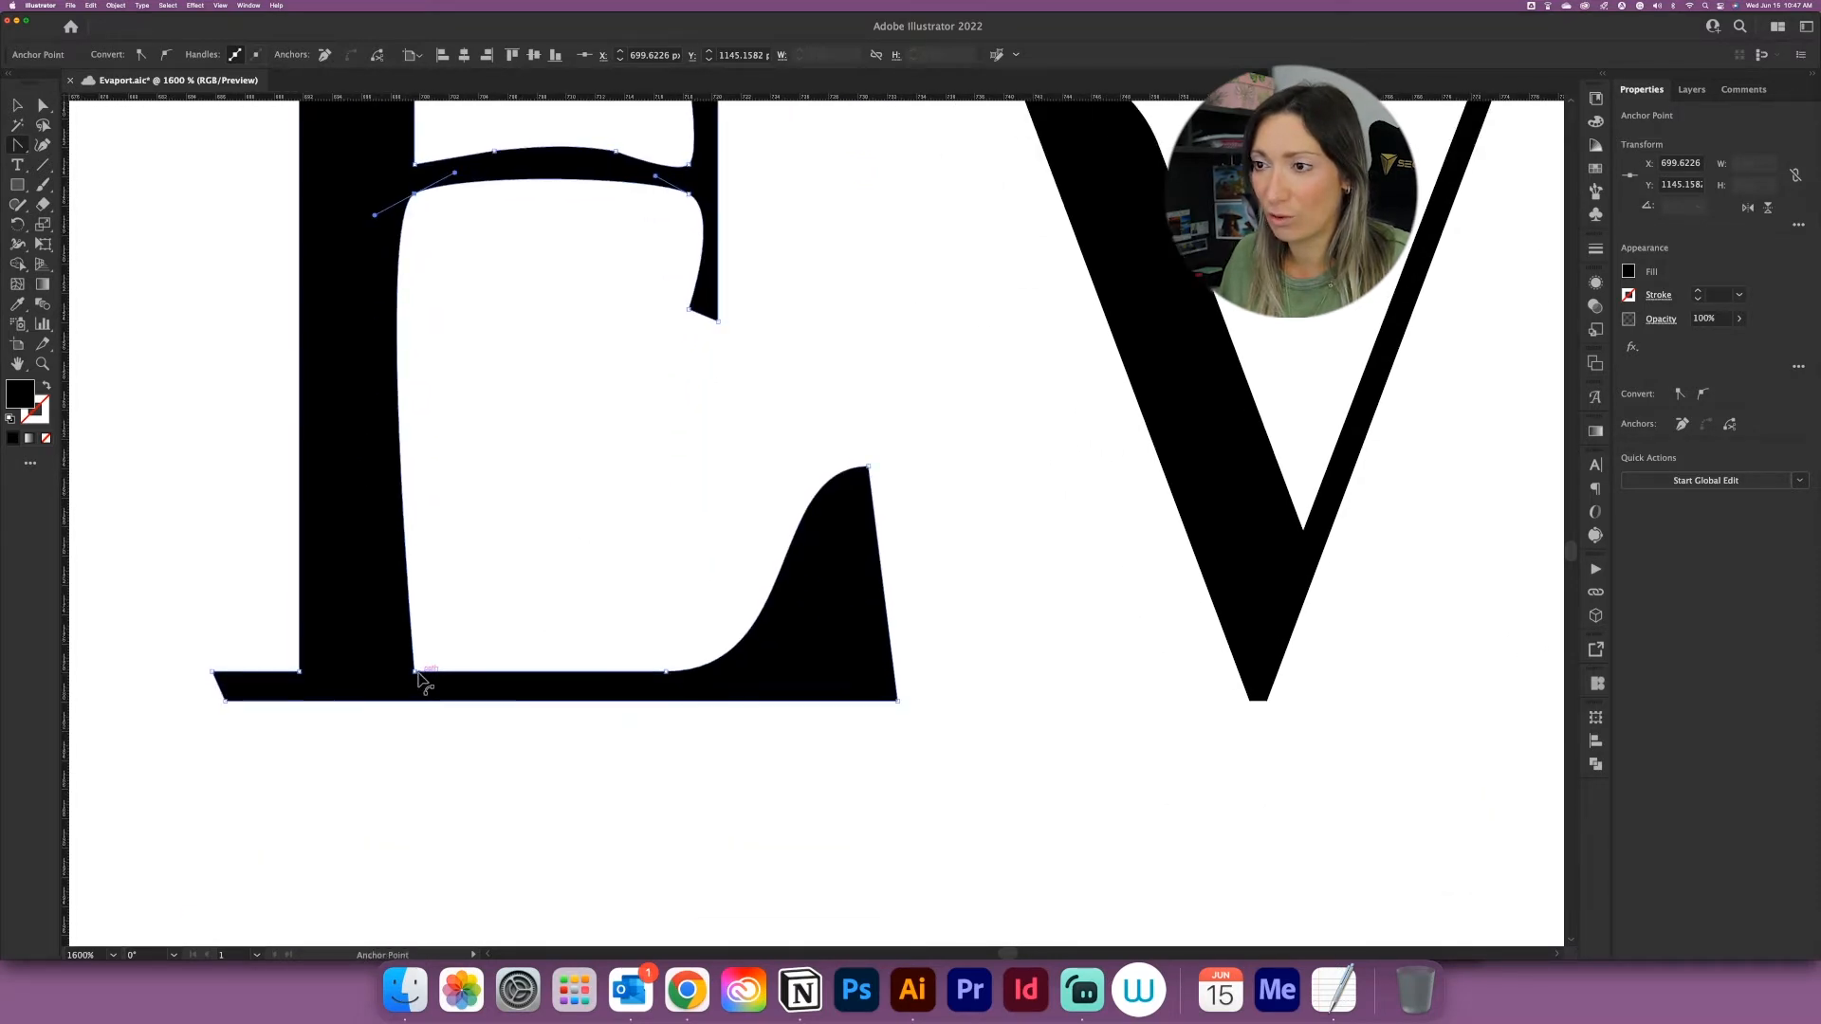
{"action": "left_click_drag", "start_coordinate": [417, 674], "coordinate": [456, 680]}
{"action": "scroll", "coordinate": [414, 671], "scroll_direction": "down", "scroll_amount": 2}
{"action": "scroll", "coordinate": [413, 671], "scroll_direction": "up", "scroll_amount": 1}
{"action": "left_click_drag", "start_coordinate": [430, 431], "coordinate": [430, 714]}
{"action": "mouse_move", "coordinate": [414, 573]}
{"action": "left_mouse_down"}
{"action": "mouse_move", "coordinate": [430, 562]}
{"action": "mouse_move", "coordinate": [418, 569]}
{"action": "left_mouse_up"}
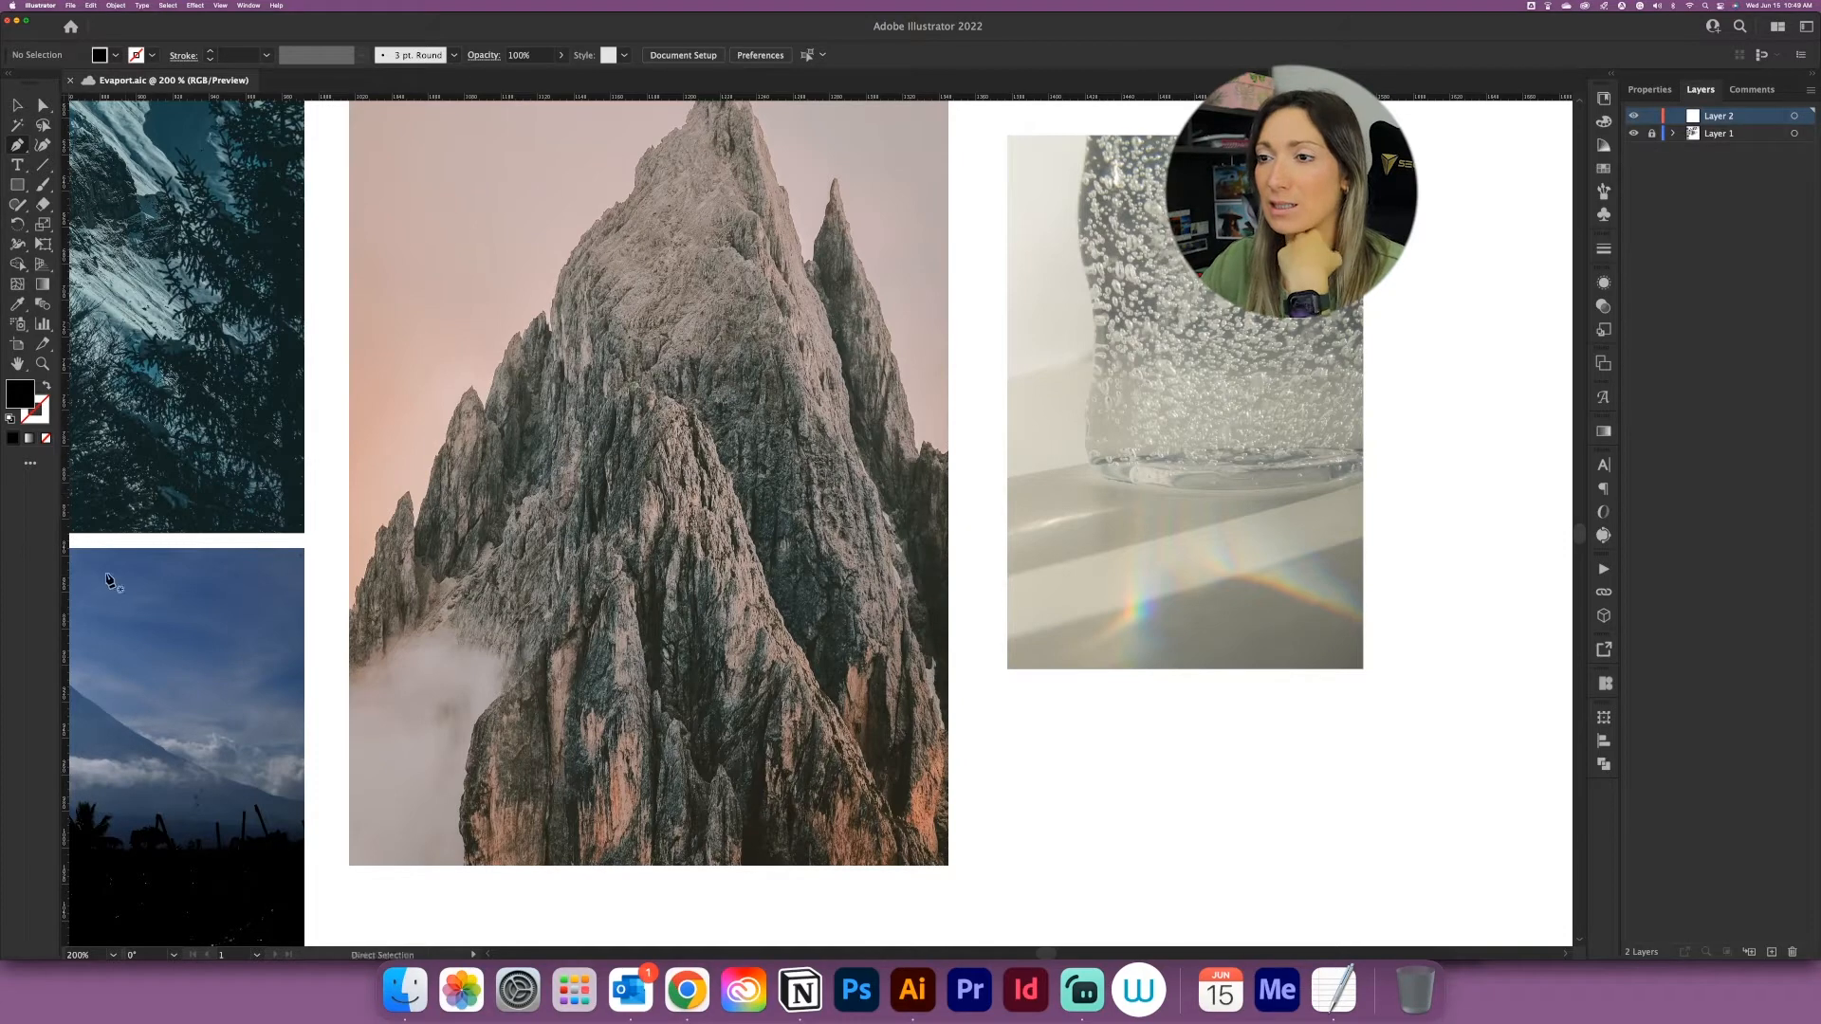
Step: Trace the left ridge of the rocky mountain photo with the Pen tool on Layer 2
{"action": "left_click_drag", "start_coordinate": [358, 586], "coordinate": [366, 592]}
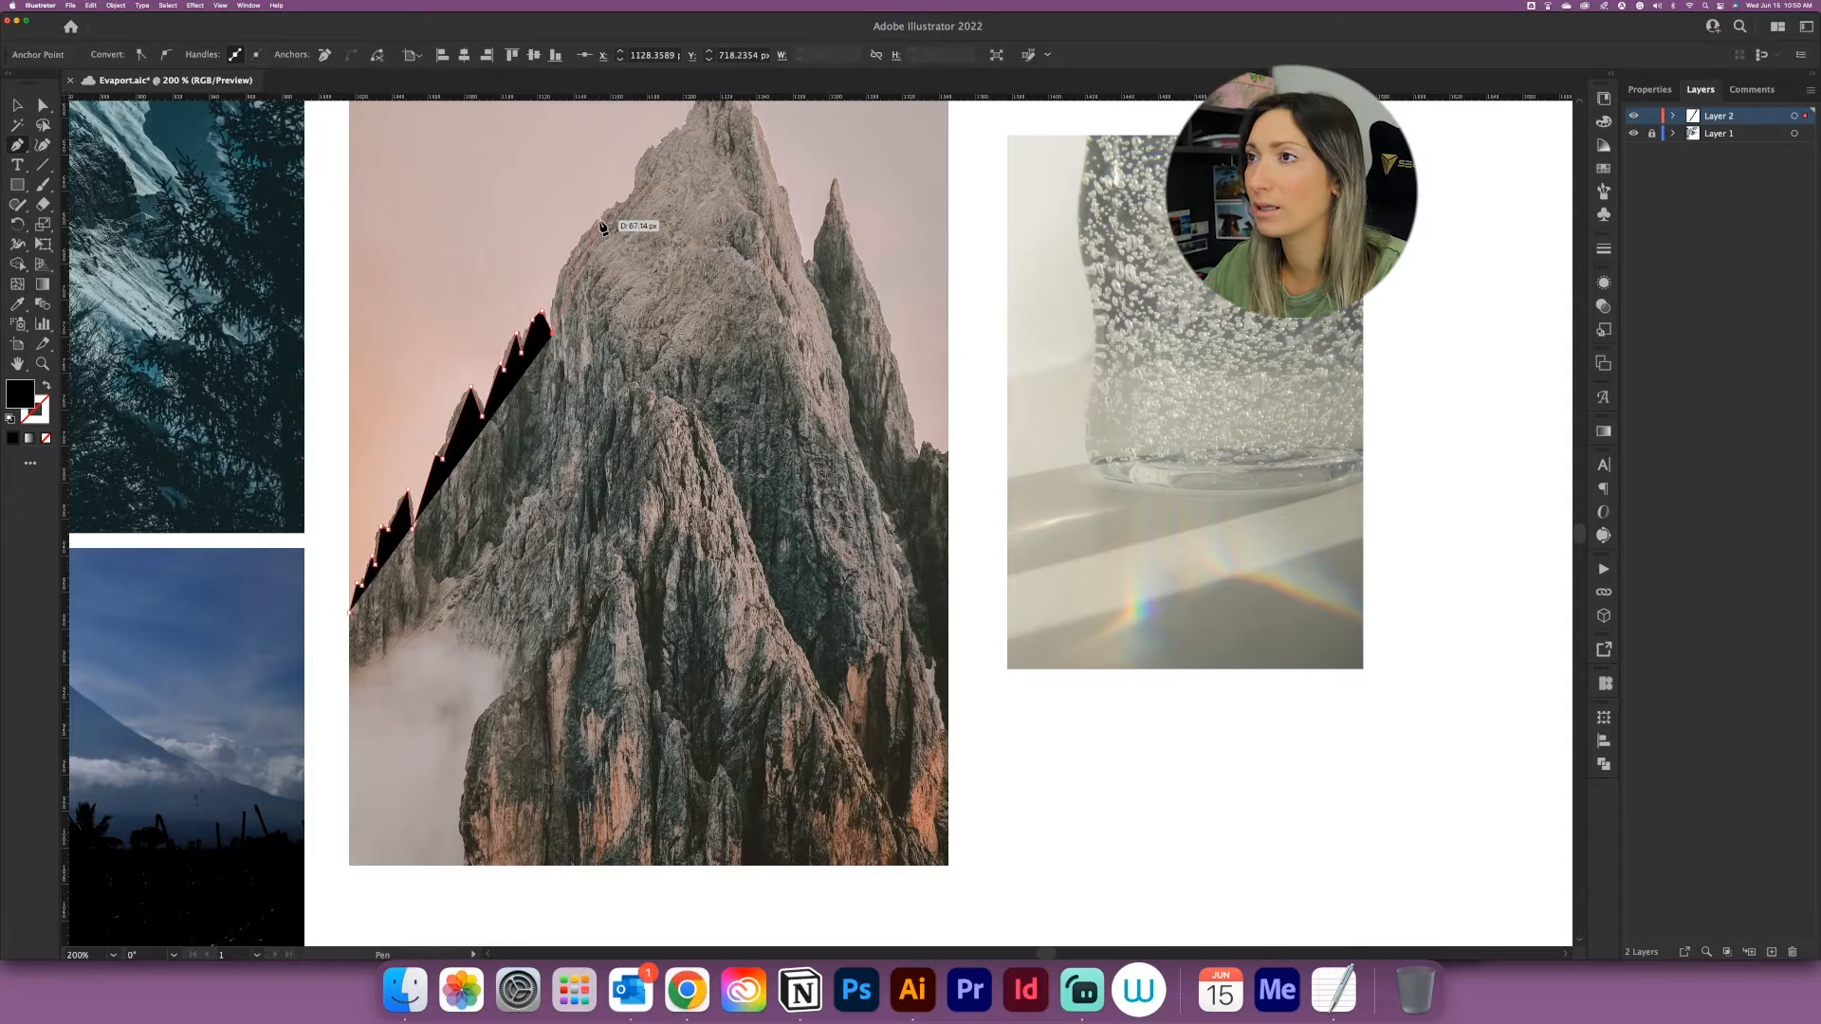
{"action": "left_click_drag", "start_coordinate": [601, 228], "coordinate": [645, 175]}
{"action": "left_click", "coordinate": [597, 222]}
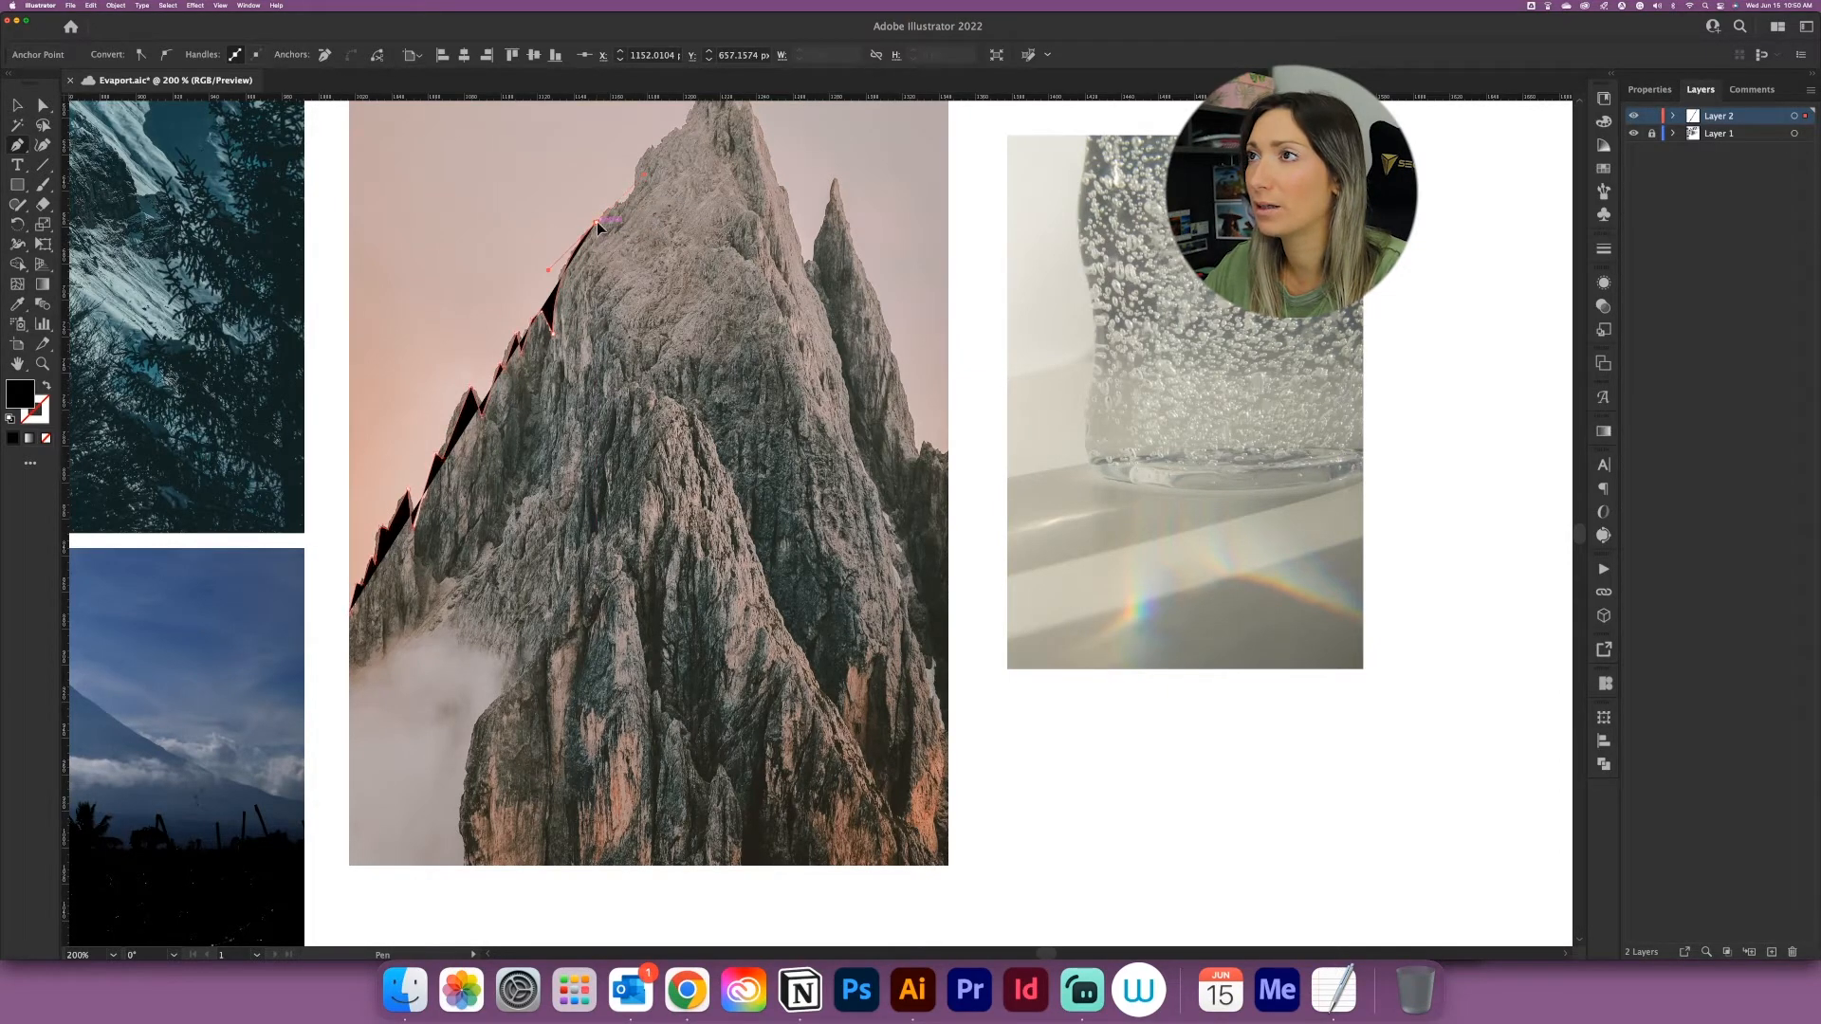
{"action": "left_click", "coordinate": [610, 206]}
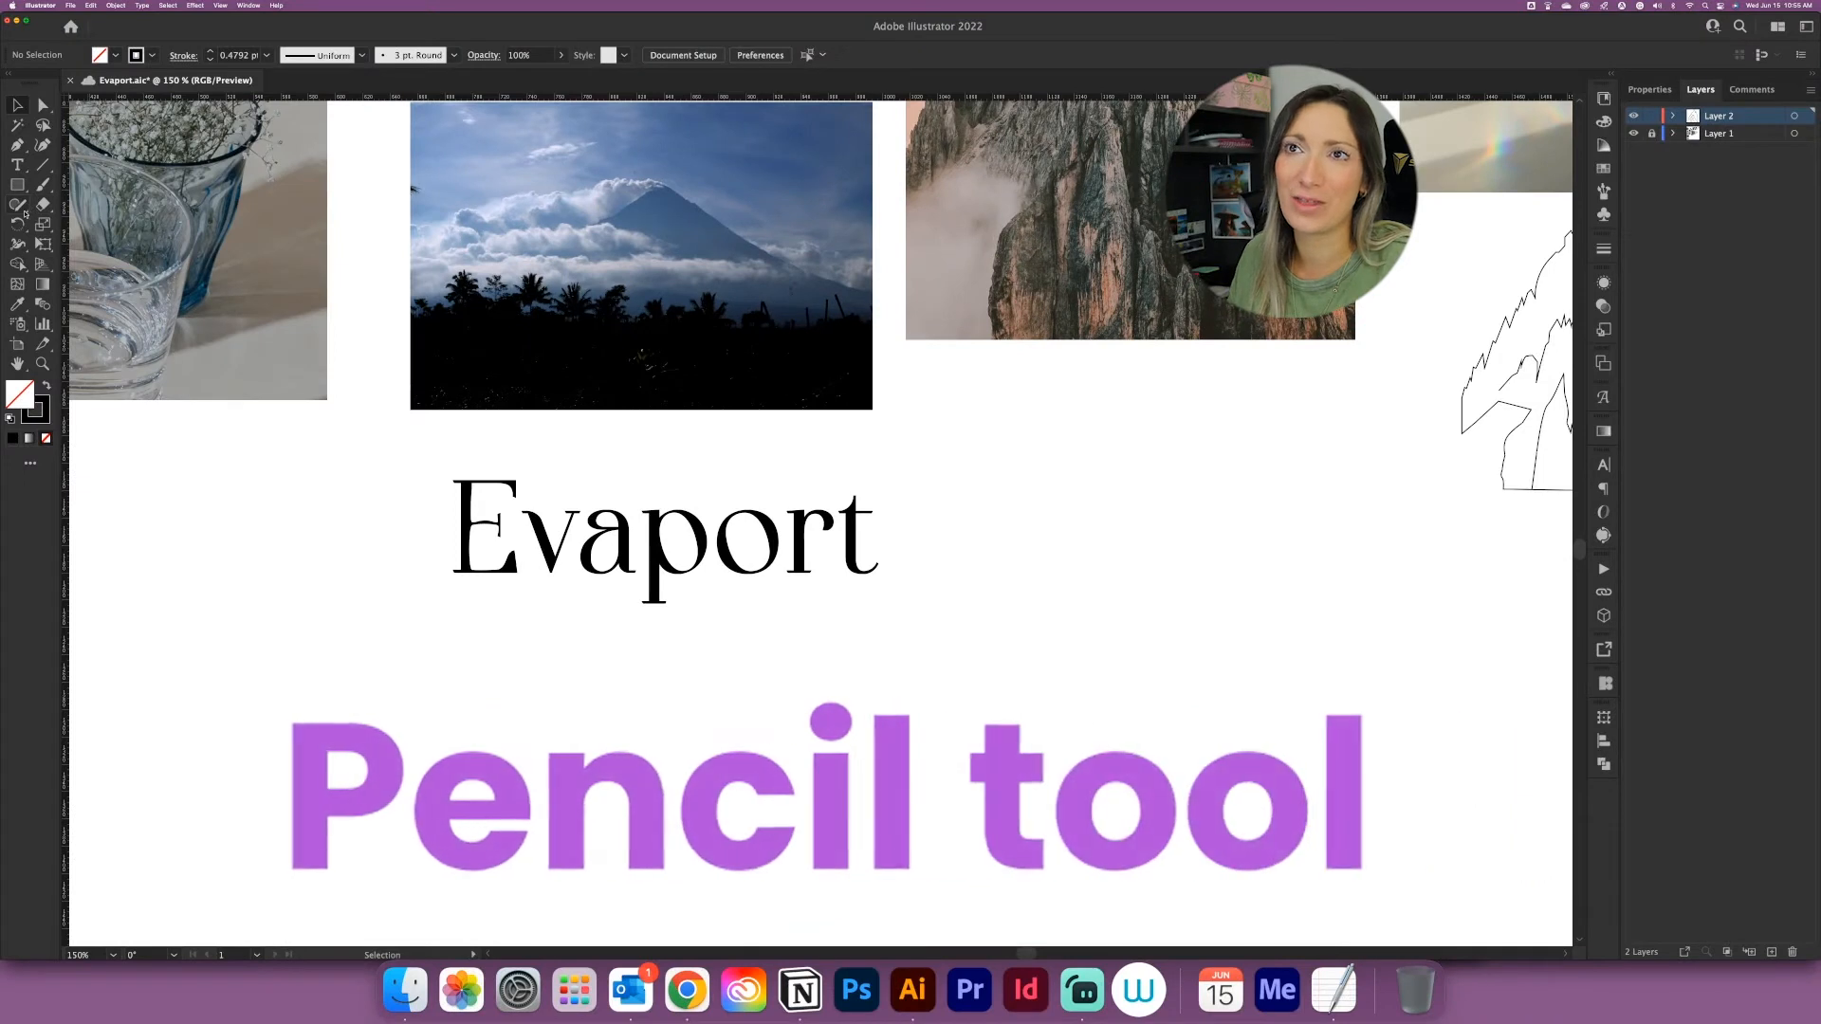
Step: Redraw the rounded end of the r's arm as a smaller curl with the Pencil tool
{"action": "left_click", "coordinate": [28, 207]}
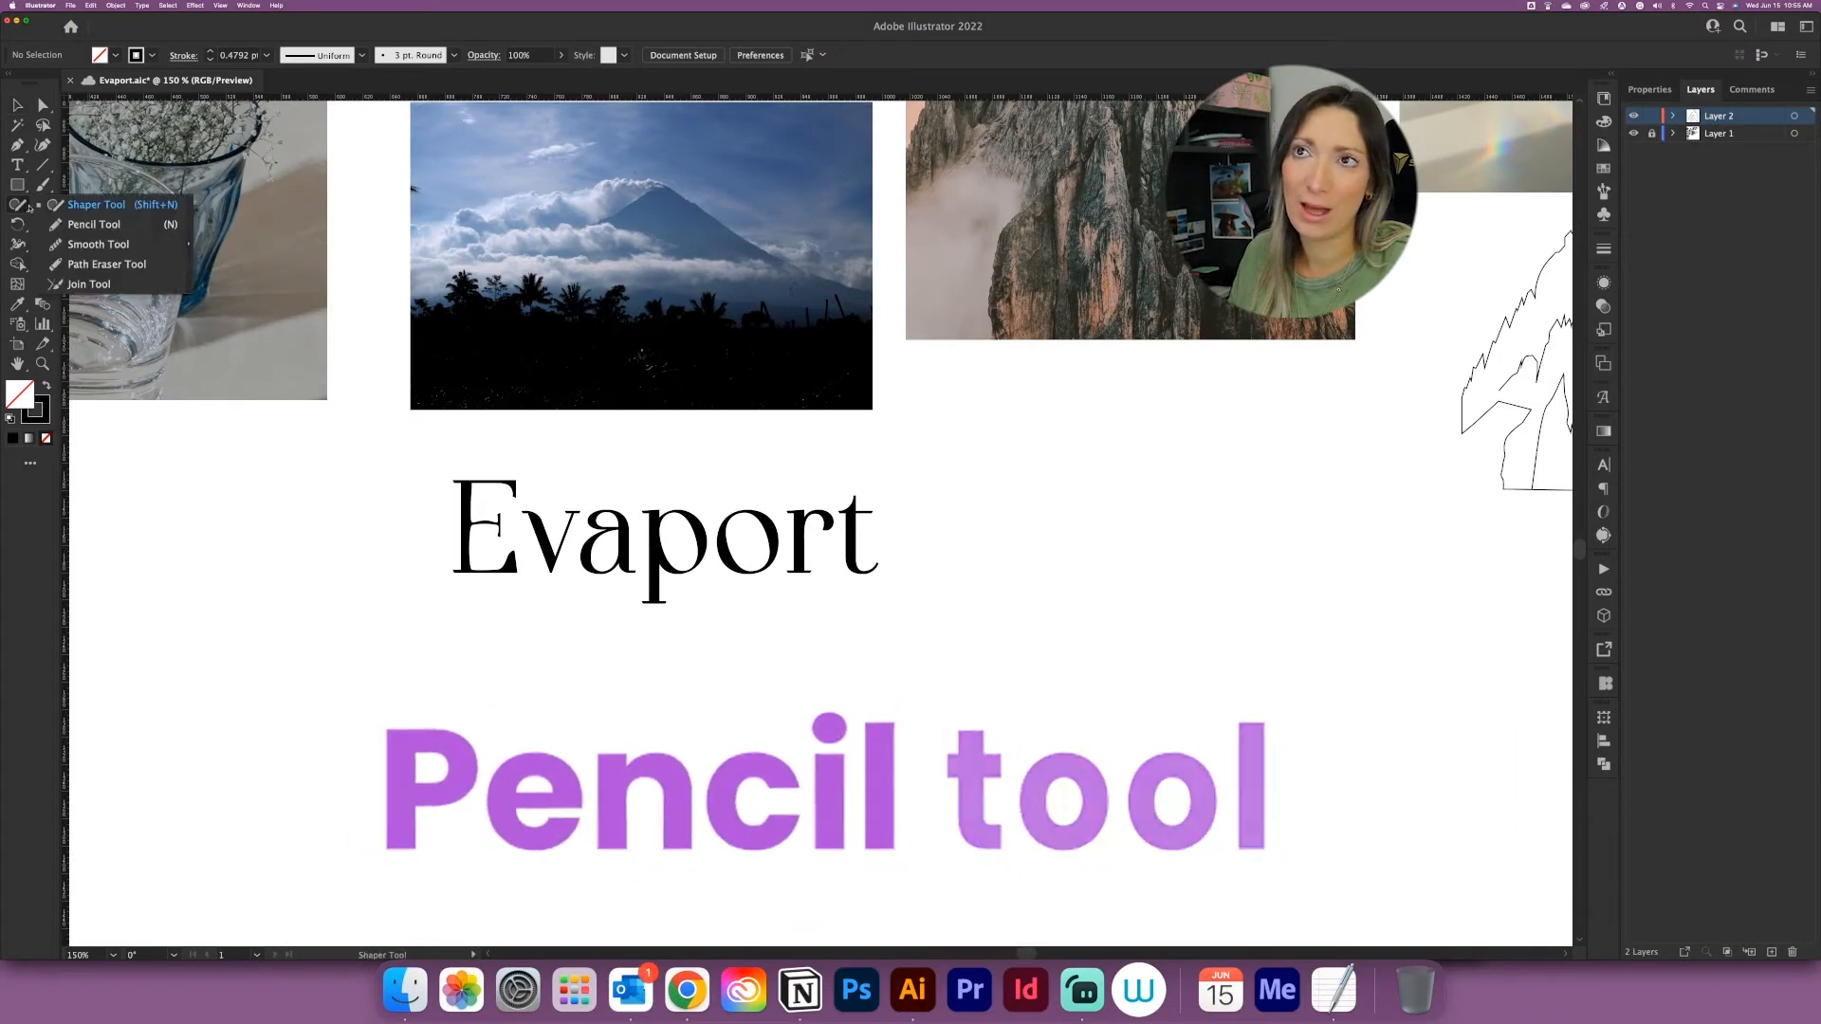
{"action": "left_click", "coordinate": [93, 225]}
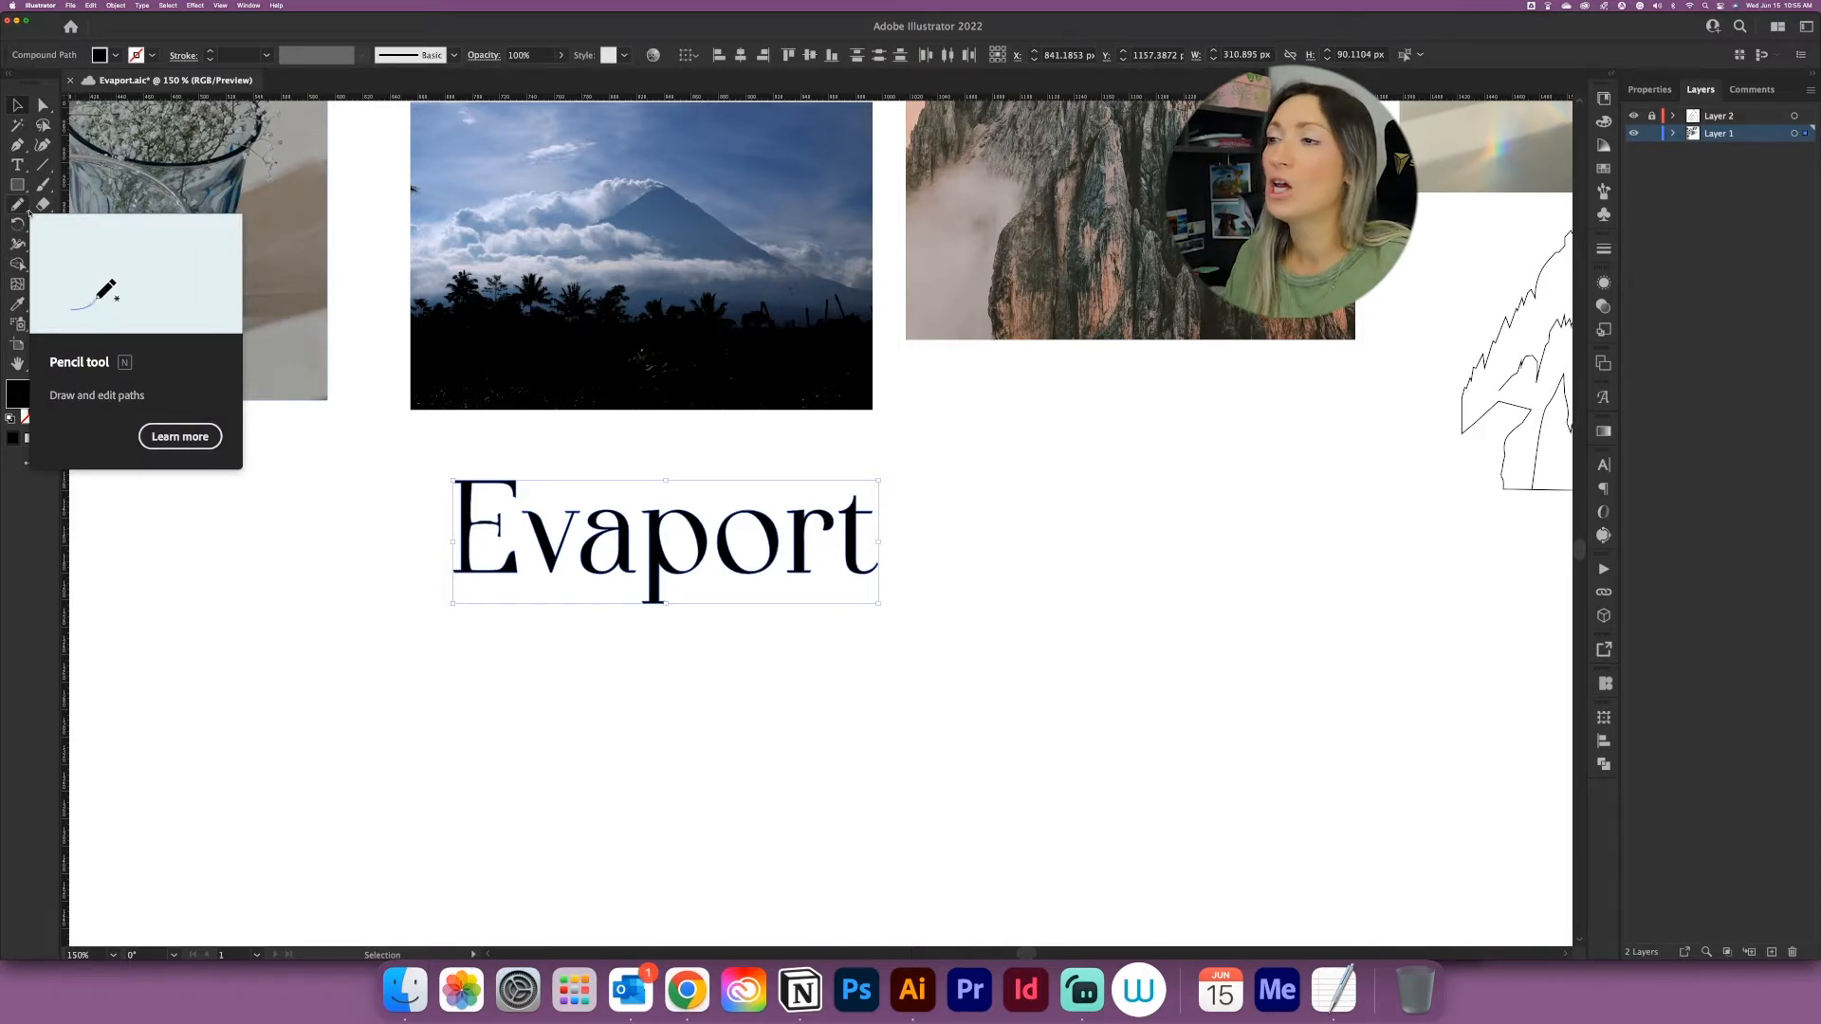
{"action": "scroll", "coordinate": [559, 521], "scroll_direction": "up", "scroll_amount": 5}
{"action": "left_click_drag", "start_coordinate": [1166, 727], "coordinate": [897, 646]}
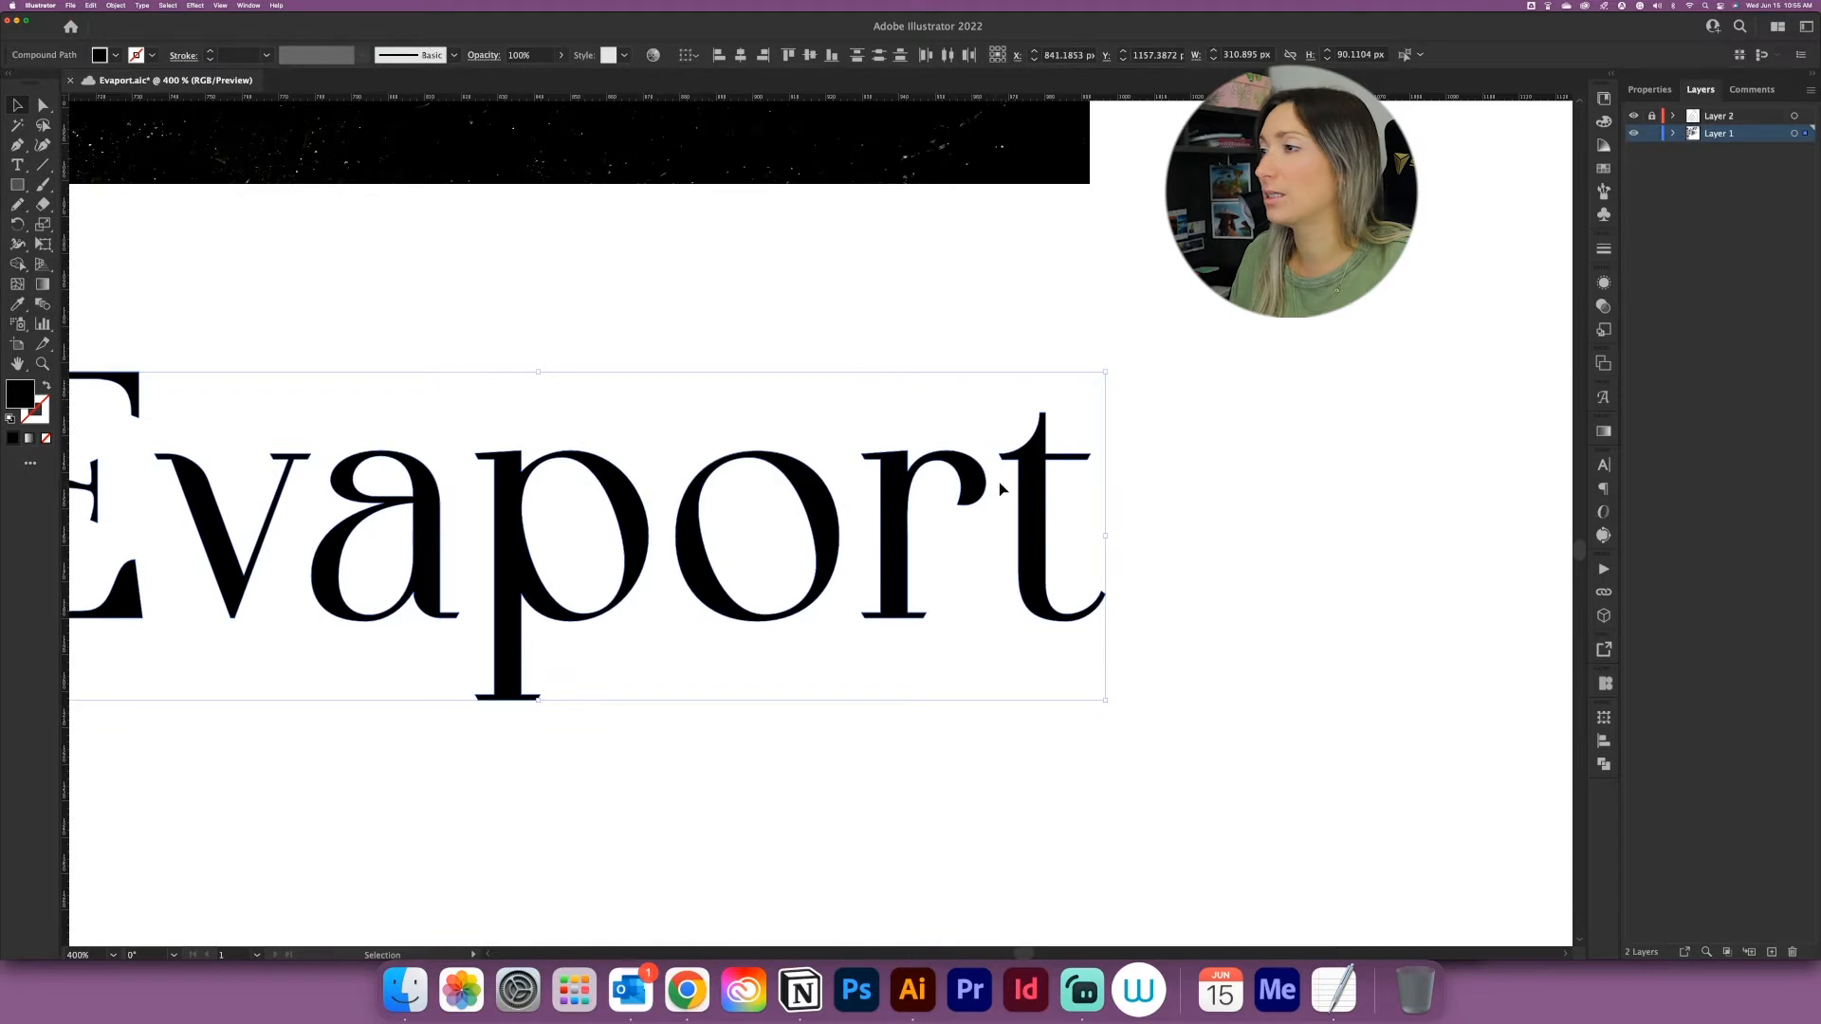
{"action": "scroll", "coordinate": [1060, 528], "scroll_direction": "up", "scroll_amount": 3}
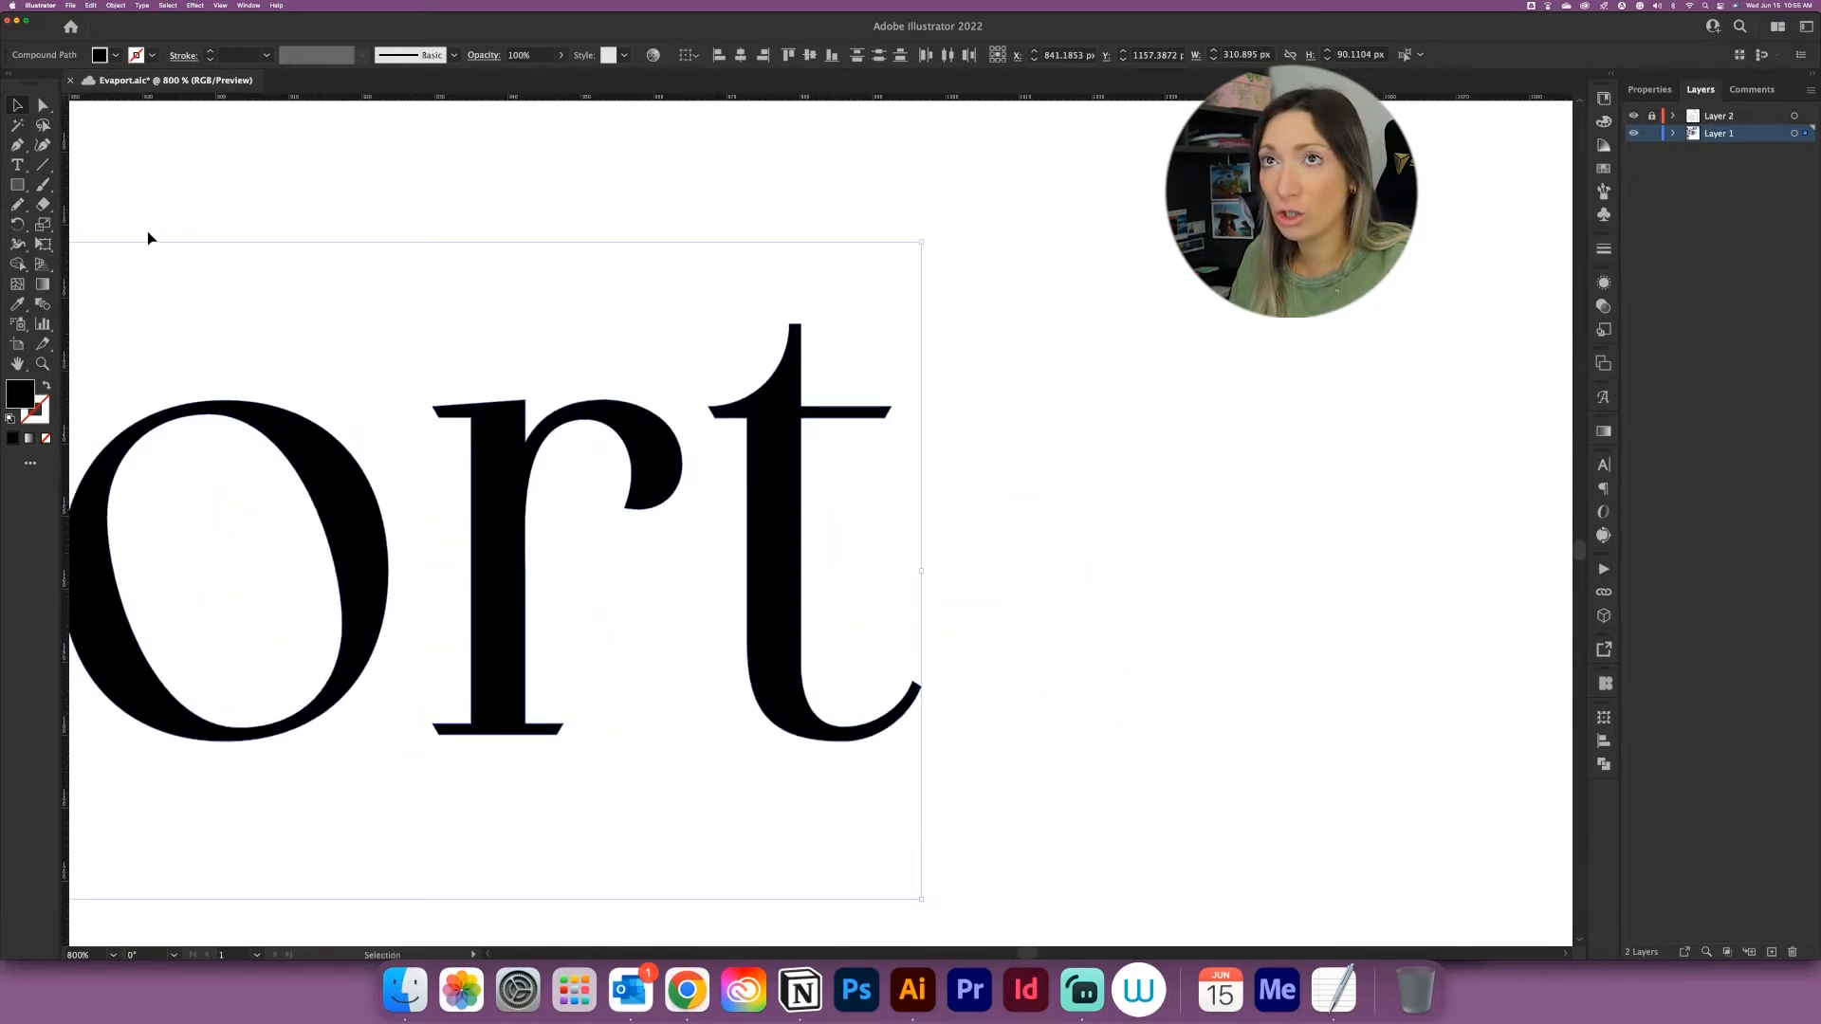
{"action": "left_click", "coordinate": [16, 204]}
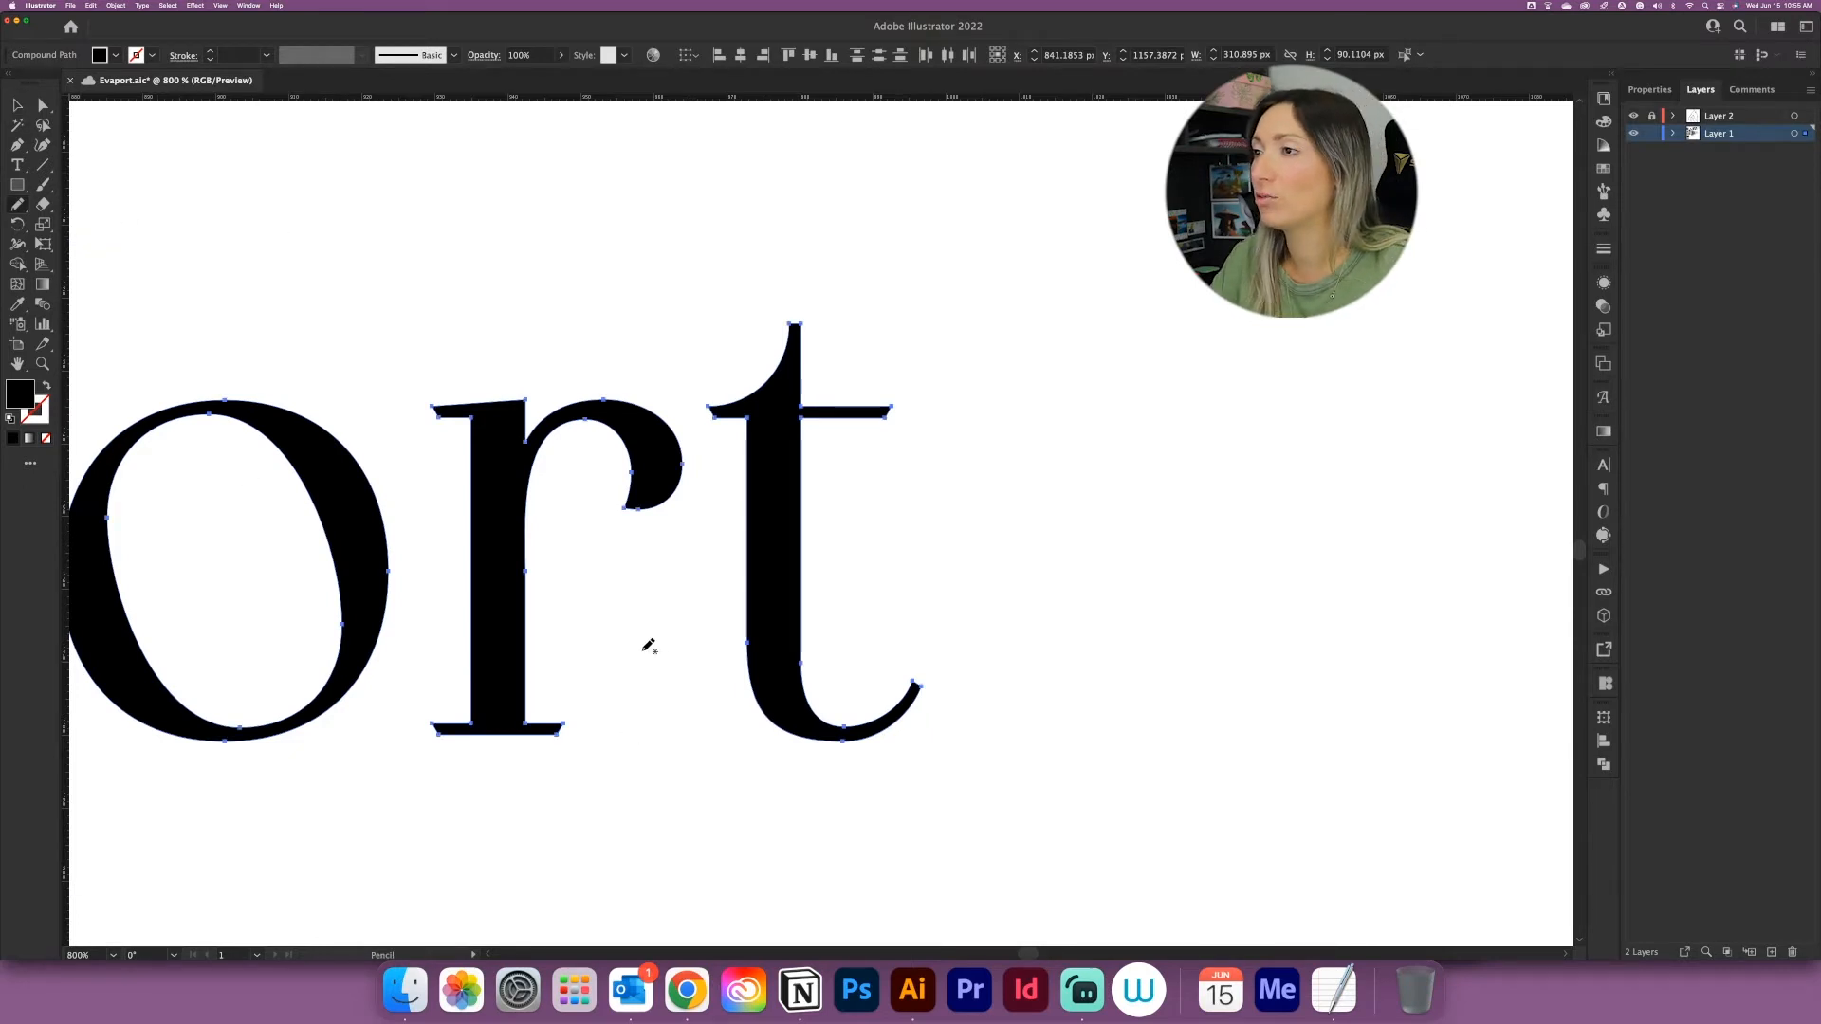
{"action": "left_click_drag", "start_coordinate": [681, 464], "coordinate": [614, 492]}
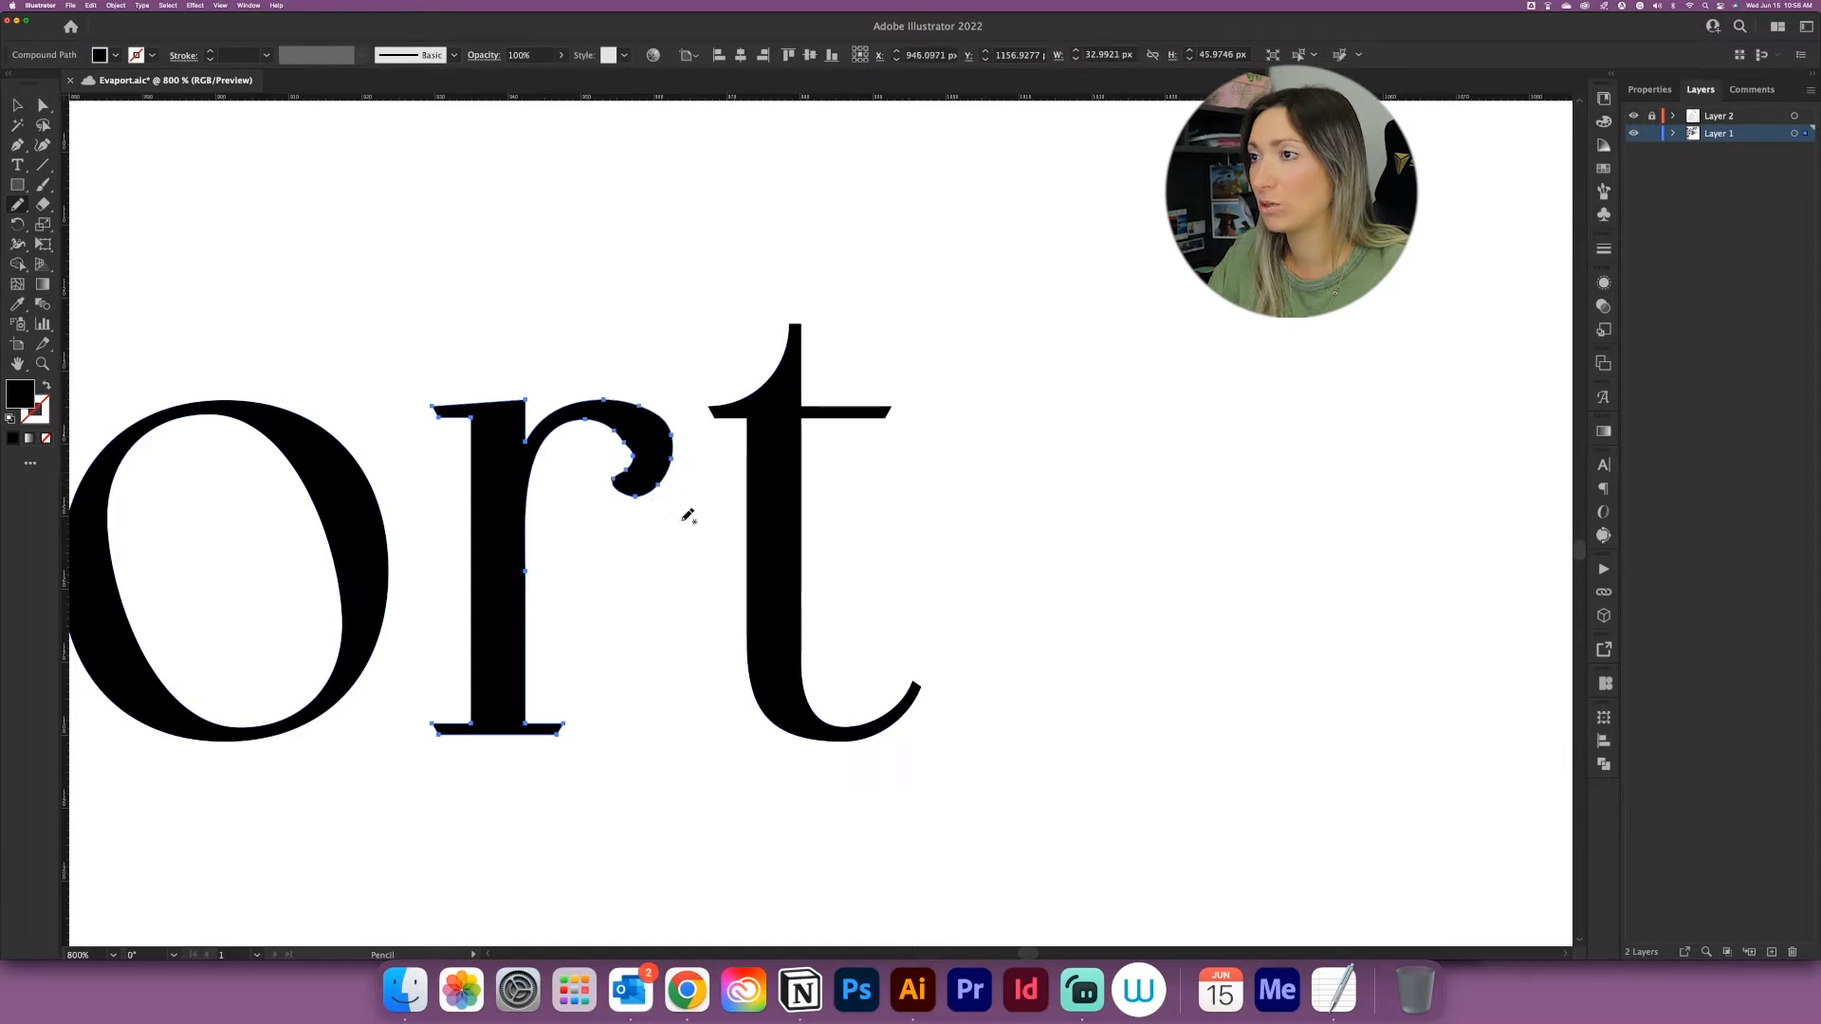
{"action": "left_click_drag", "start_coordinate": [631, 486], "coordinate": [628, 488]}
{"action": "mouse_move", "coordinate": [586, 419]}
{"action": "left_mouse_down"}
{"action": "mouse_move", "coordinate": [631, 434]}
{"action": "mouse_move", "coordinate": [616, 482]}
{"action": "left_mouse_up"}
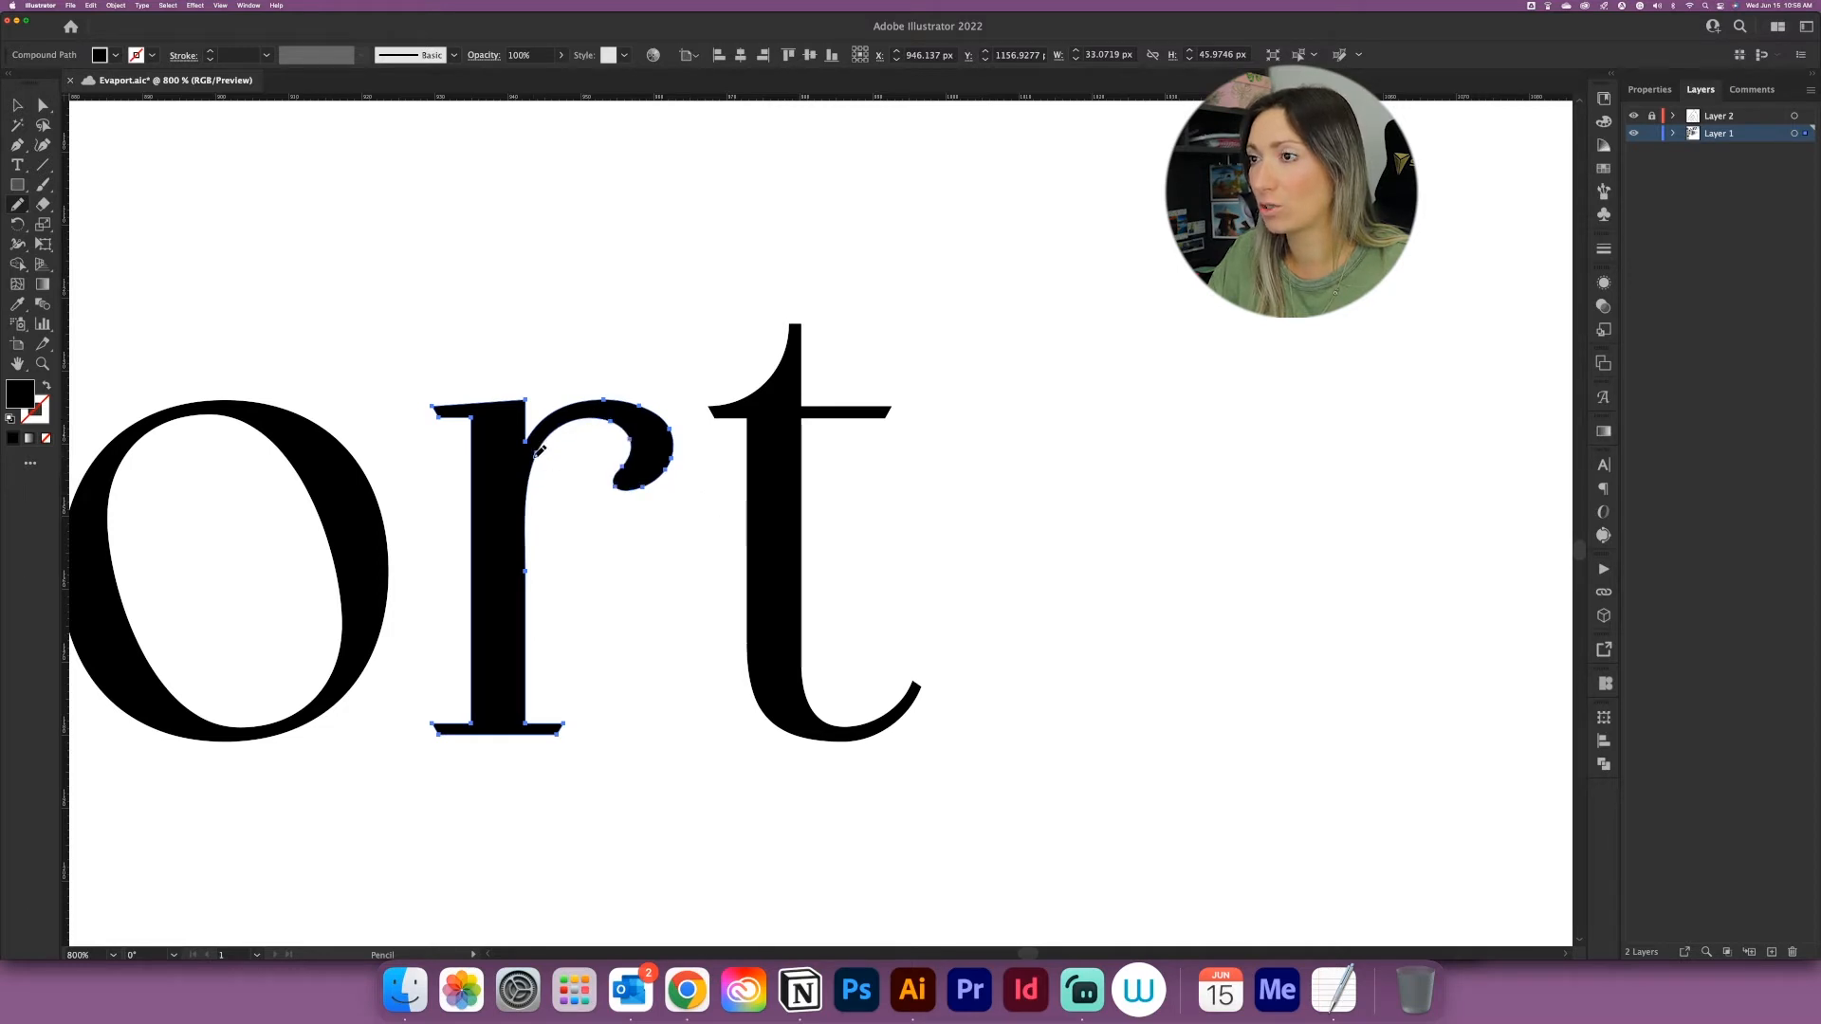
Step: Redraw the inner edge of the r's stem as a wavy line running down into its foot
{"action": "left_click_drag", "start_coordinate": [560, 560], "coordinate": [519, 636]}
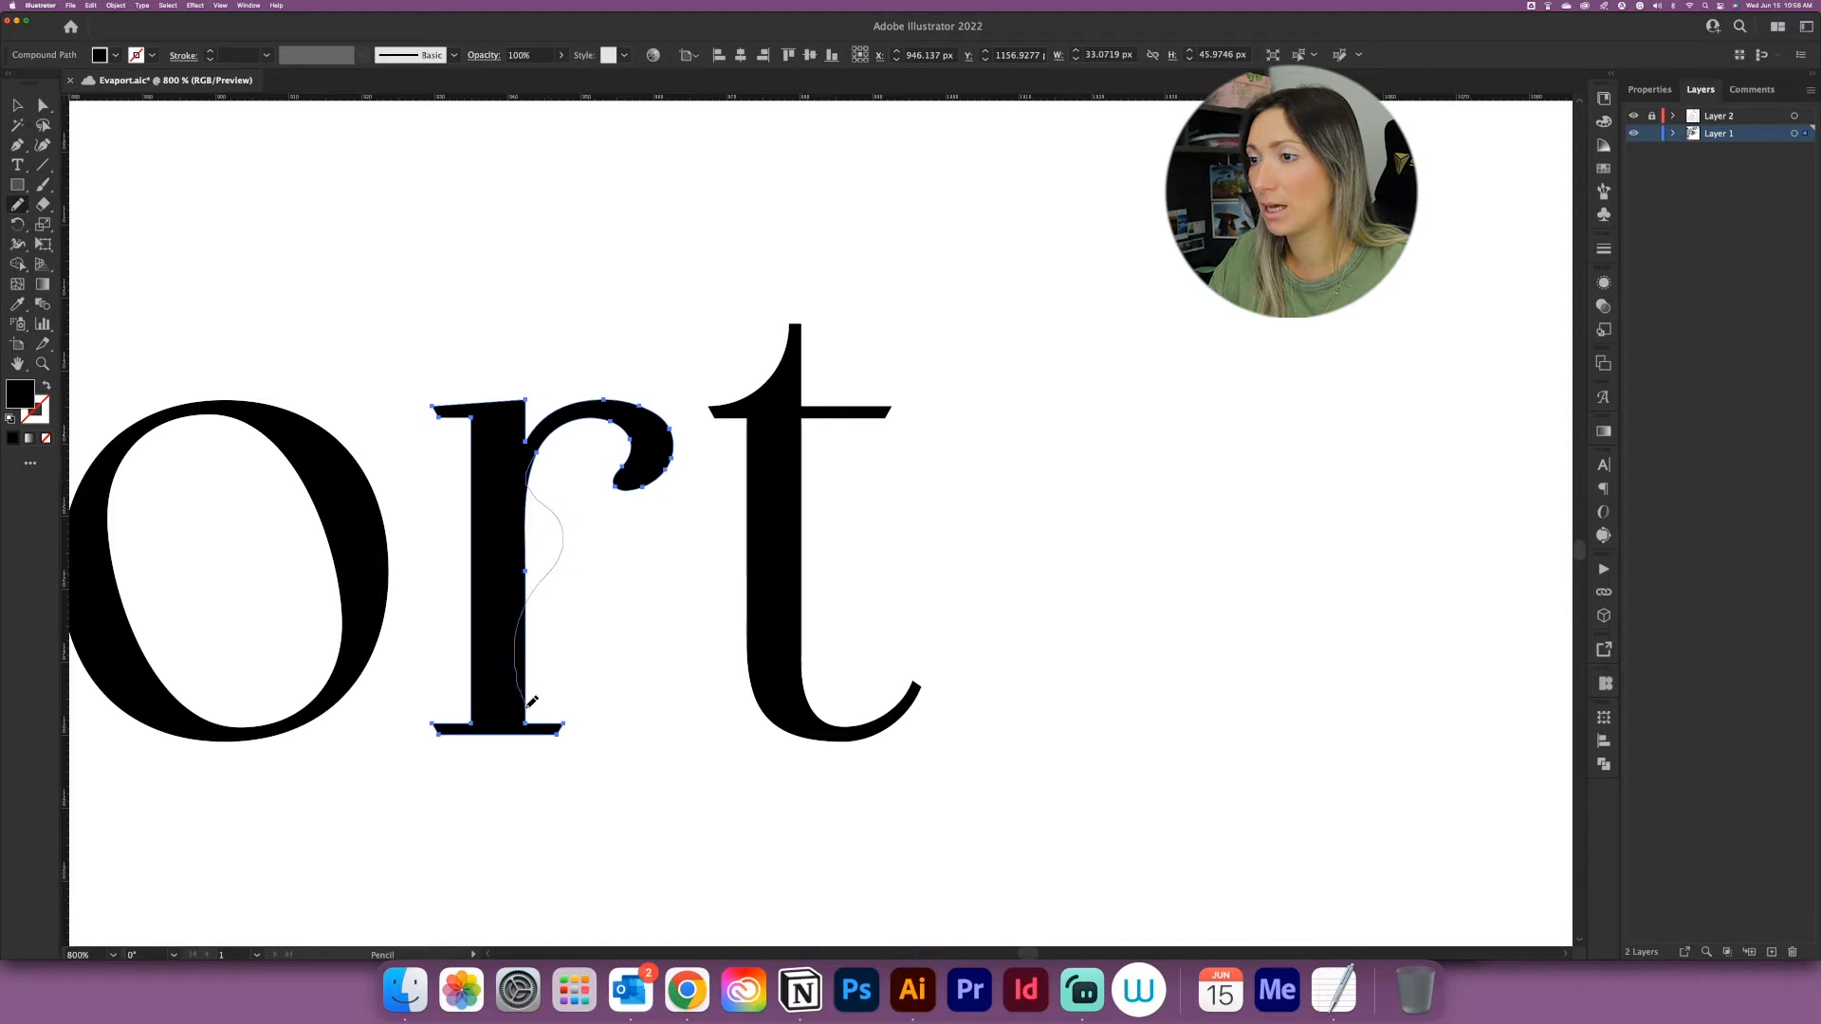
{"action": "left_click_drag", "start_coordinate": [528, 724], "coordinate": [528, 727]}
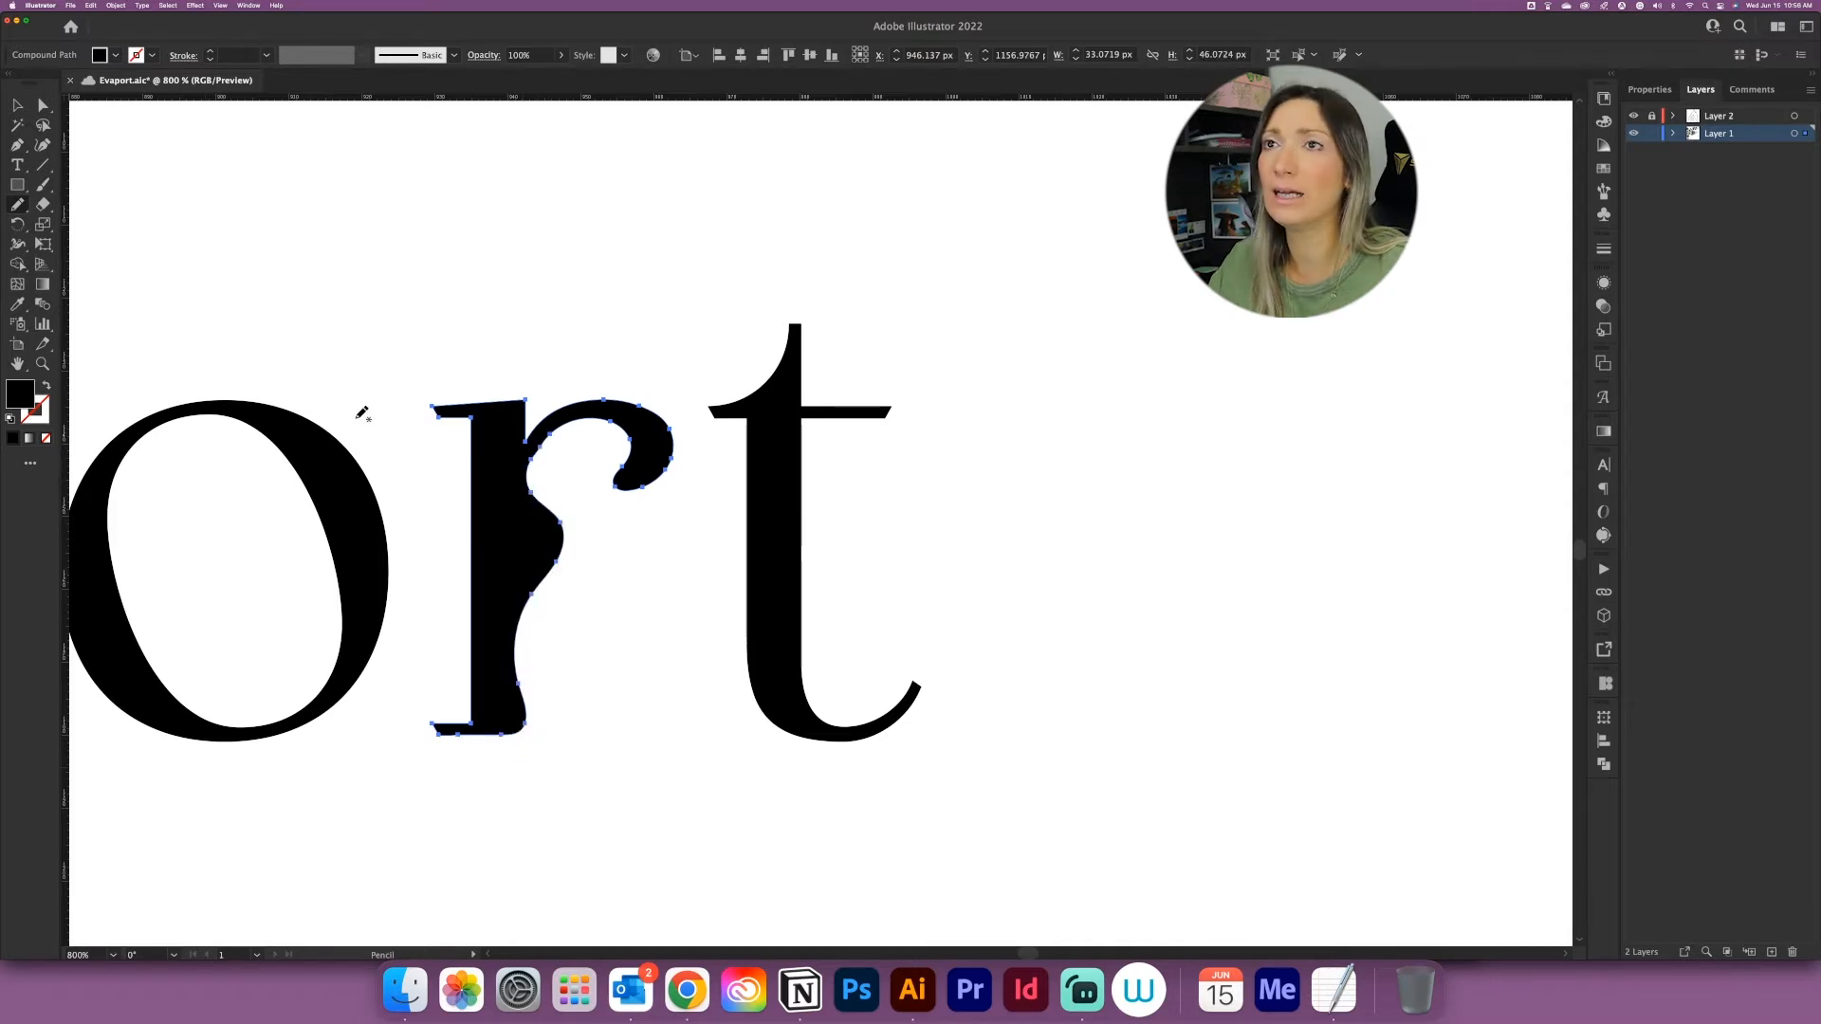
{"action": "key", "text": "v"}
{"action": "key", "text": "n"}
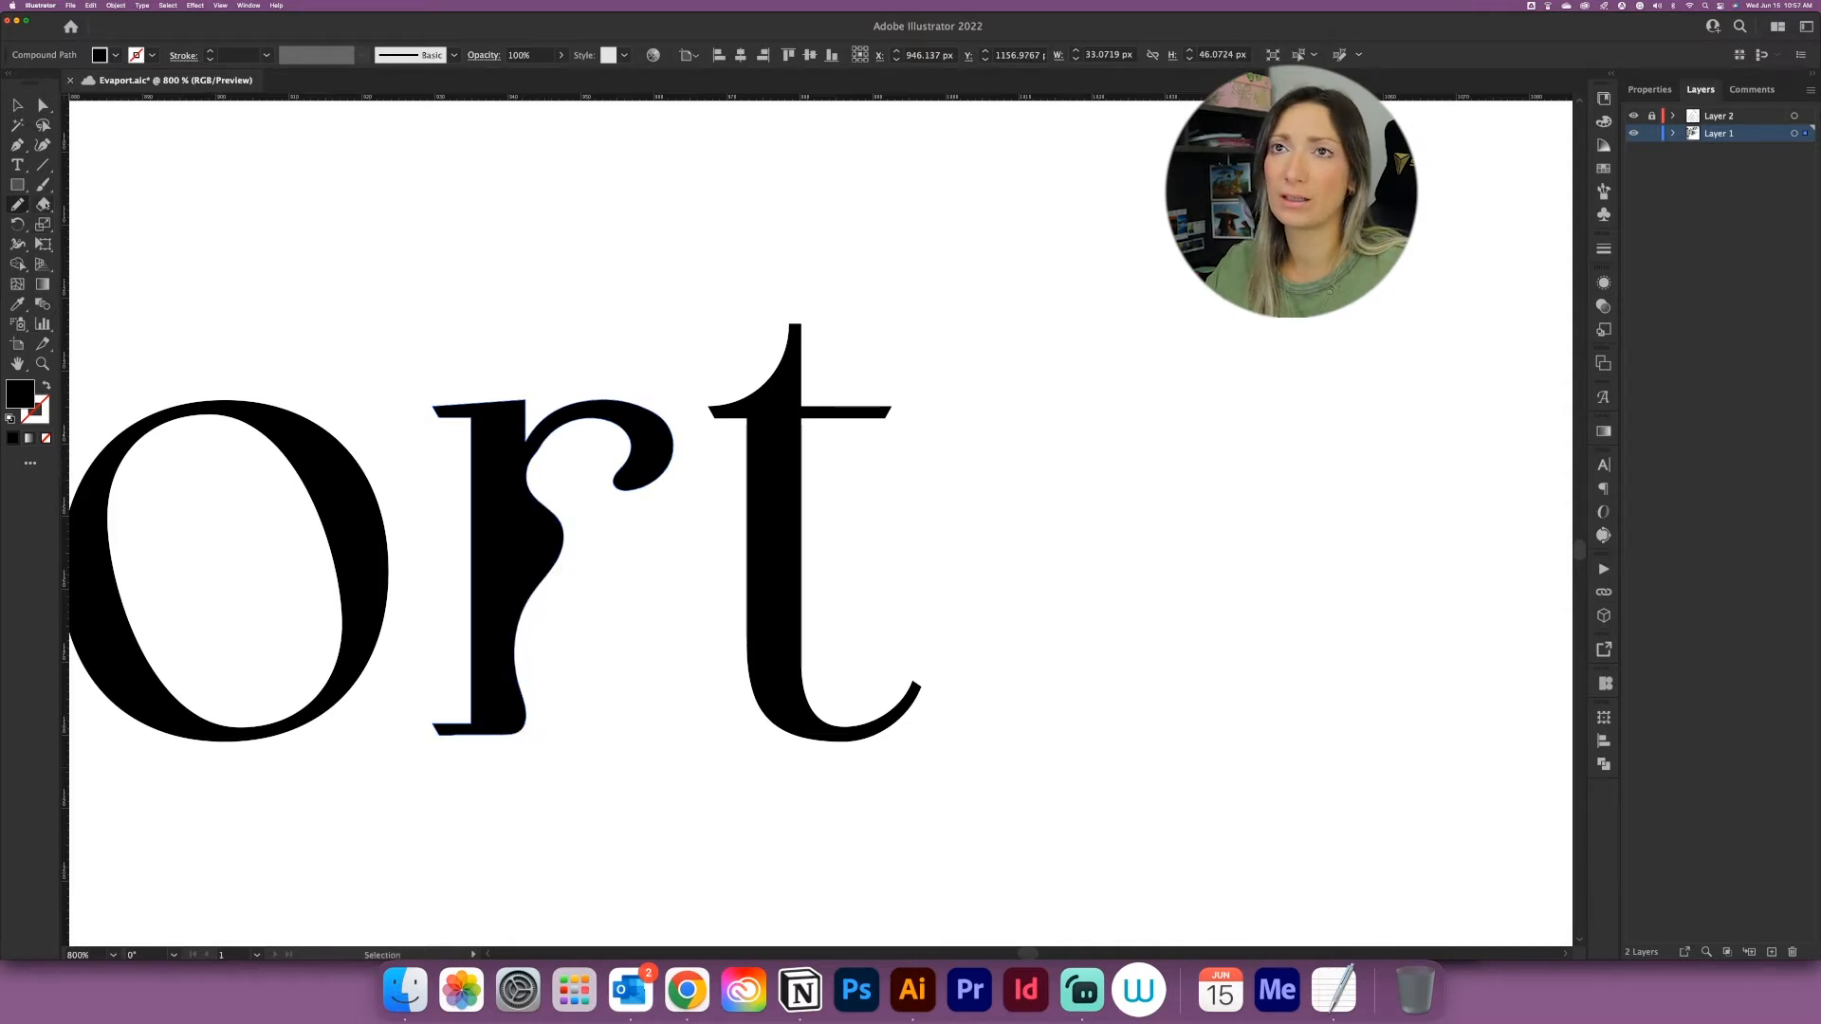
Step: Set the Pencil tool's fidelity one stop short of Smooth and enable its toggle to the Smooth tool
{"action": "double_click", "coordinate": [17, 205]}
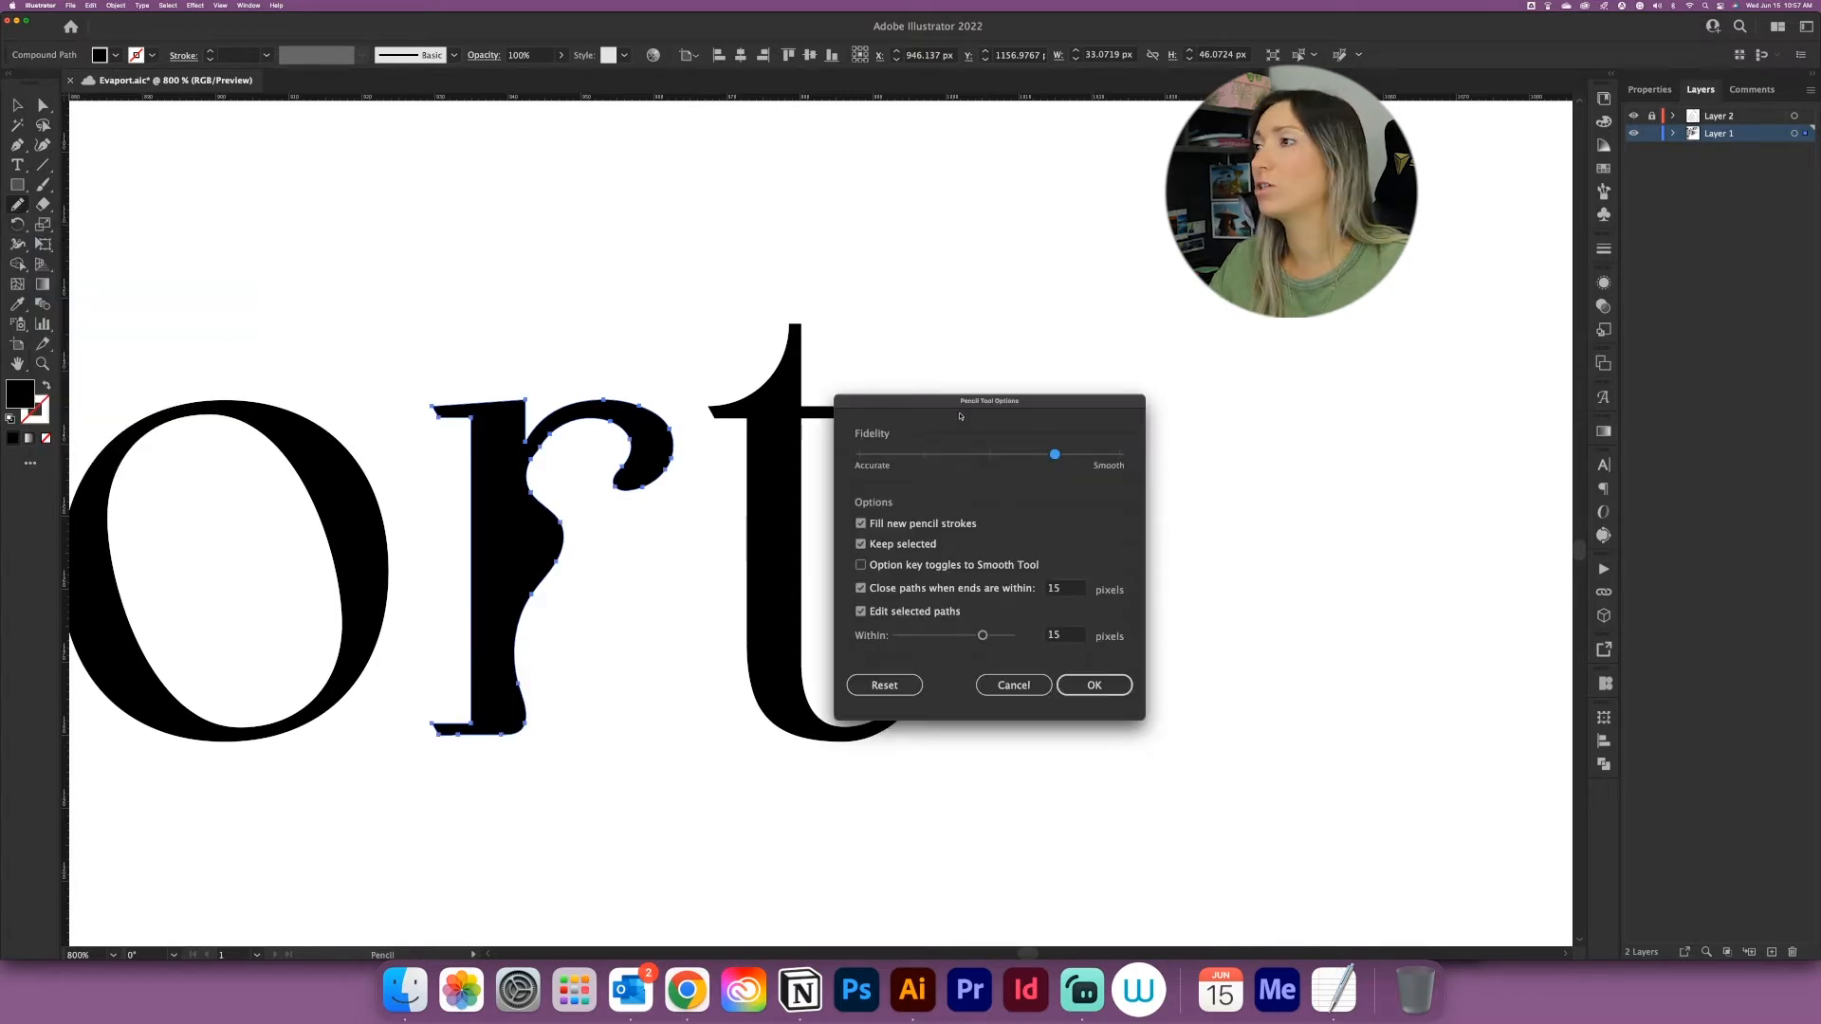
{"action": "left_click_drag", "start_coordinate": [951, 418], "coordinate": [614, 395]}
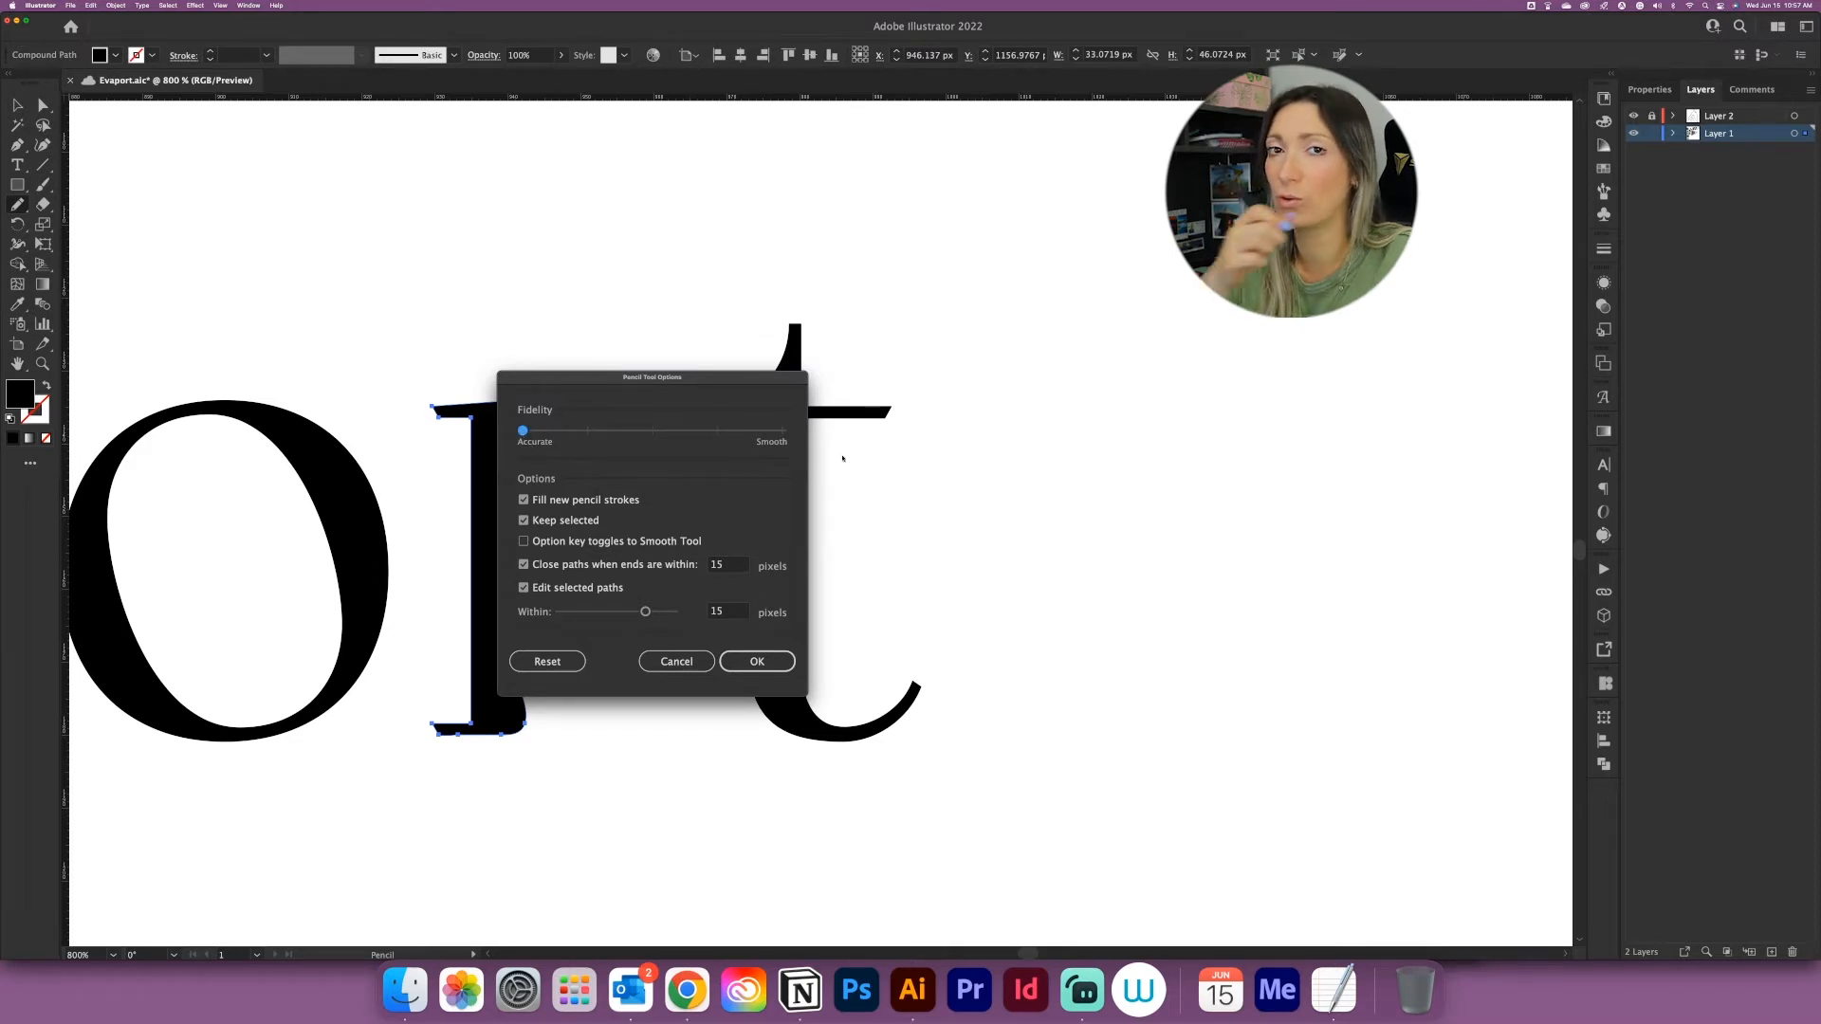
{"action": "left_click", "coordinate": [718, 431]}
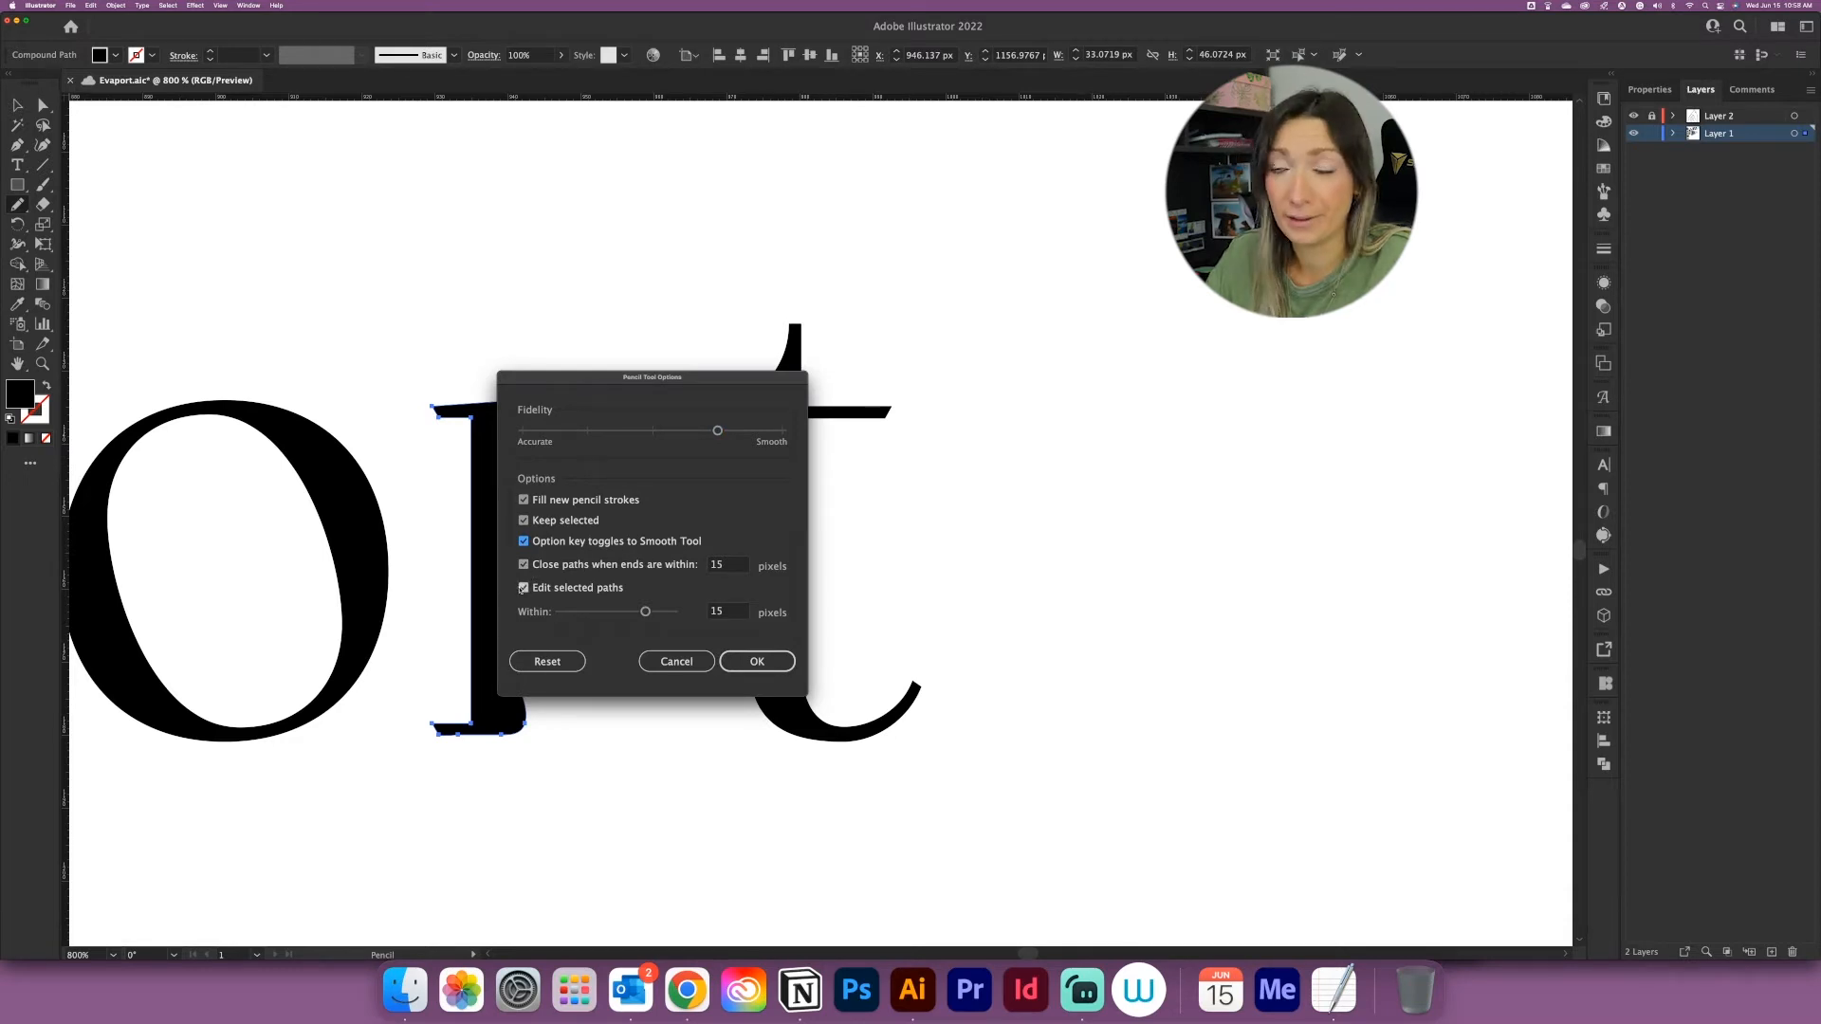
{"action": "key", "text": "Return"}
Step: Run the Smooth toggle down the wavy inner edge of the r's stem and deselect the letter
{"action": "mouse_move", "coordinate": [546, 478]}
{"action": "left_mouse_down"}
{"action": "mouse_move", "coordinate": [506, 570]}
{"action": "mouse_move", "coordinate": [512, 690]}
{"action": "left_mouse_up"}
{"action": "left_click", "coordinate": [19, 109]}
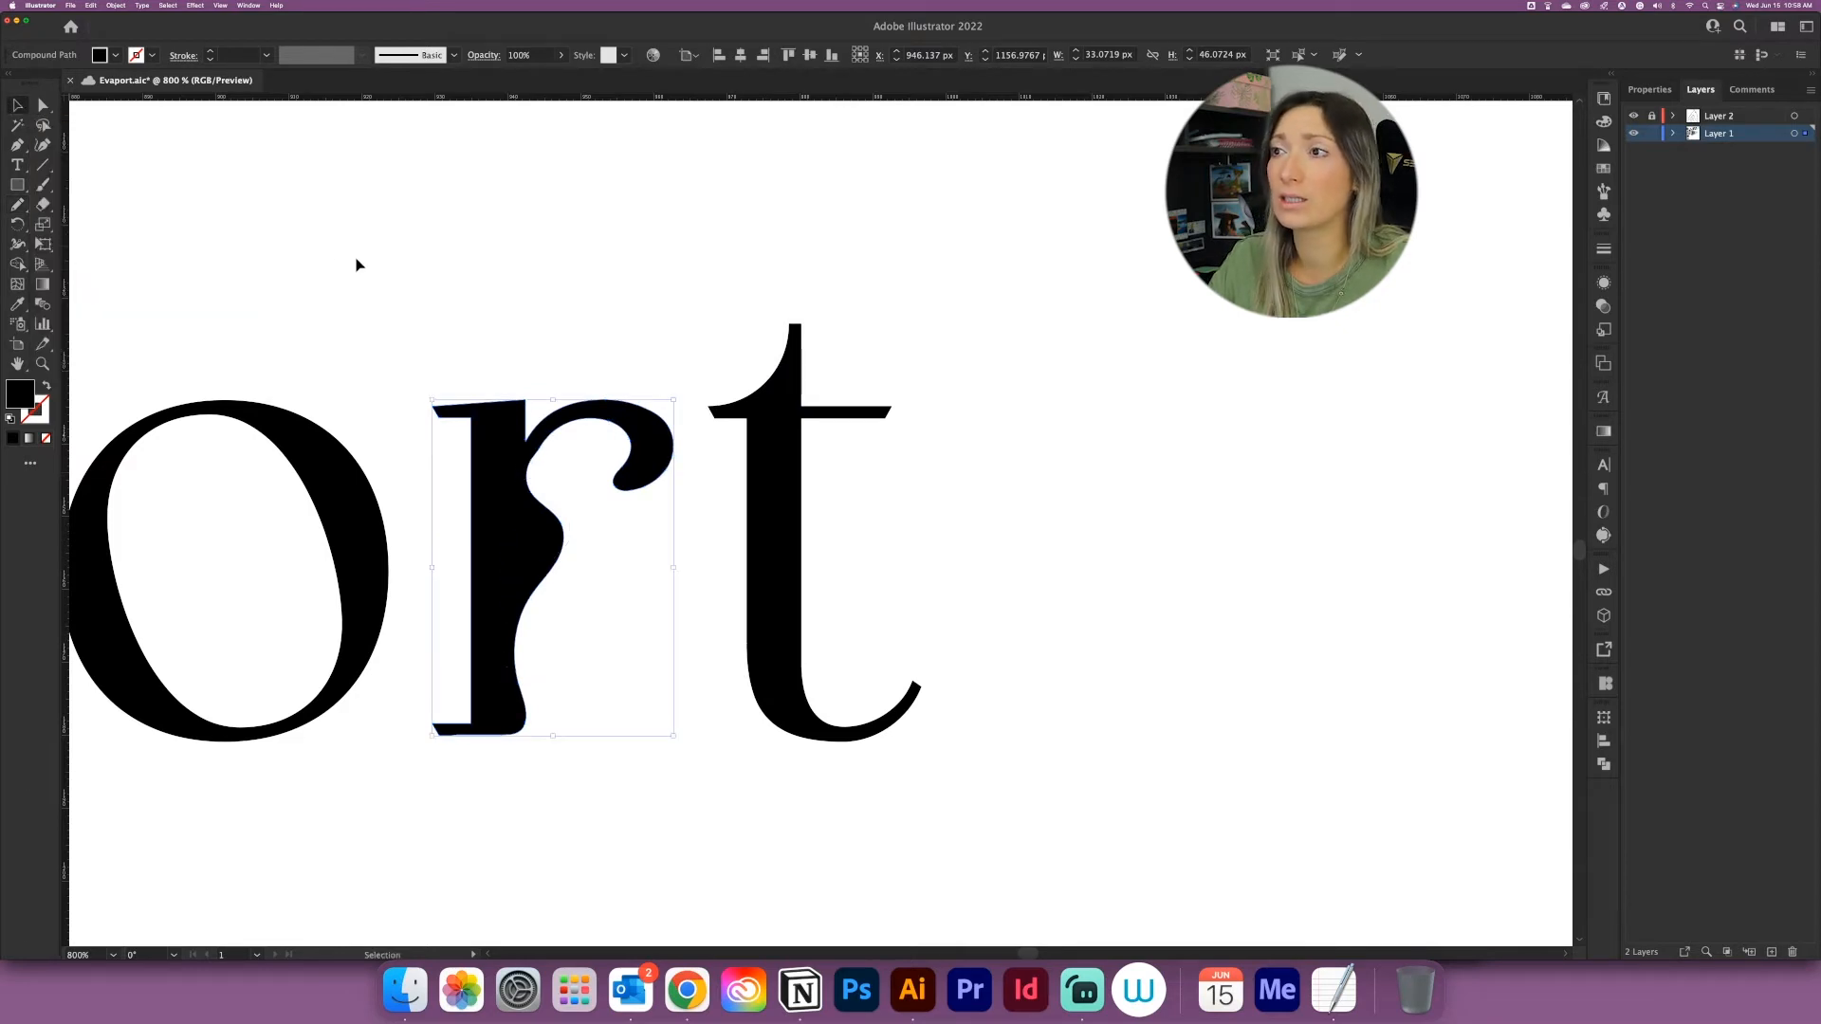
{"action": "left_click", "coordinate": [404, 313]}
Step: Draw a looping curl from the r's arm to the t's crossbar with the Pencil tool, as a black stroke without fill
{"action": "key", "text": "n"}
{"action": "mouse_move", "coordinate": [664, 451]}
{"action": "left_mouse_down"}
{"action": "mouse_move", "coordinate": [569, 476]}
{"action": "mouse_move", "coordinate": [555, 442]}
{"action": "mouse_move", "coordinate": [593, 401]}
{"action": "mouse_move", "coordinate": [651, 388]}
{"action": "mouse_move", "coordinate": [749, 418]}
{"action": "left_mouse_up"}
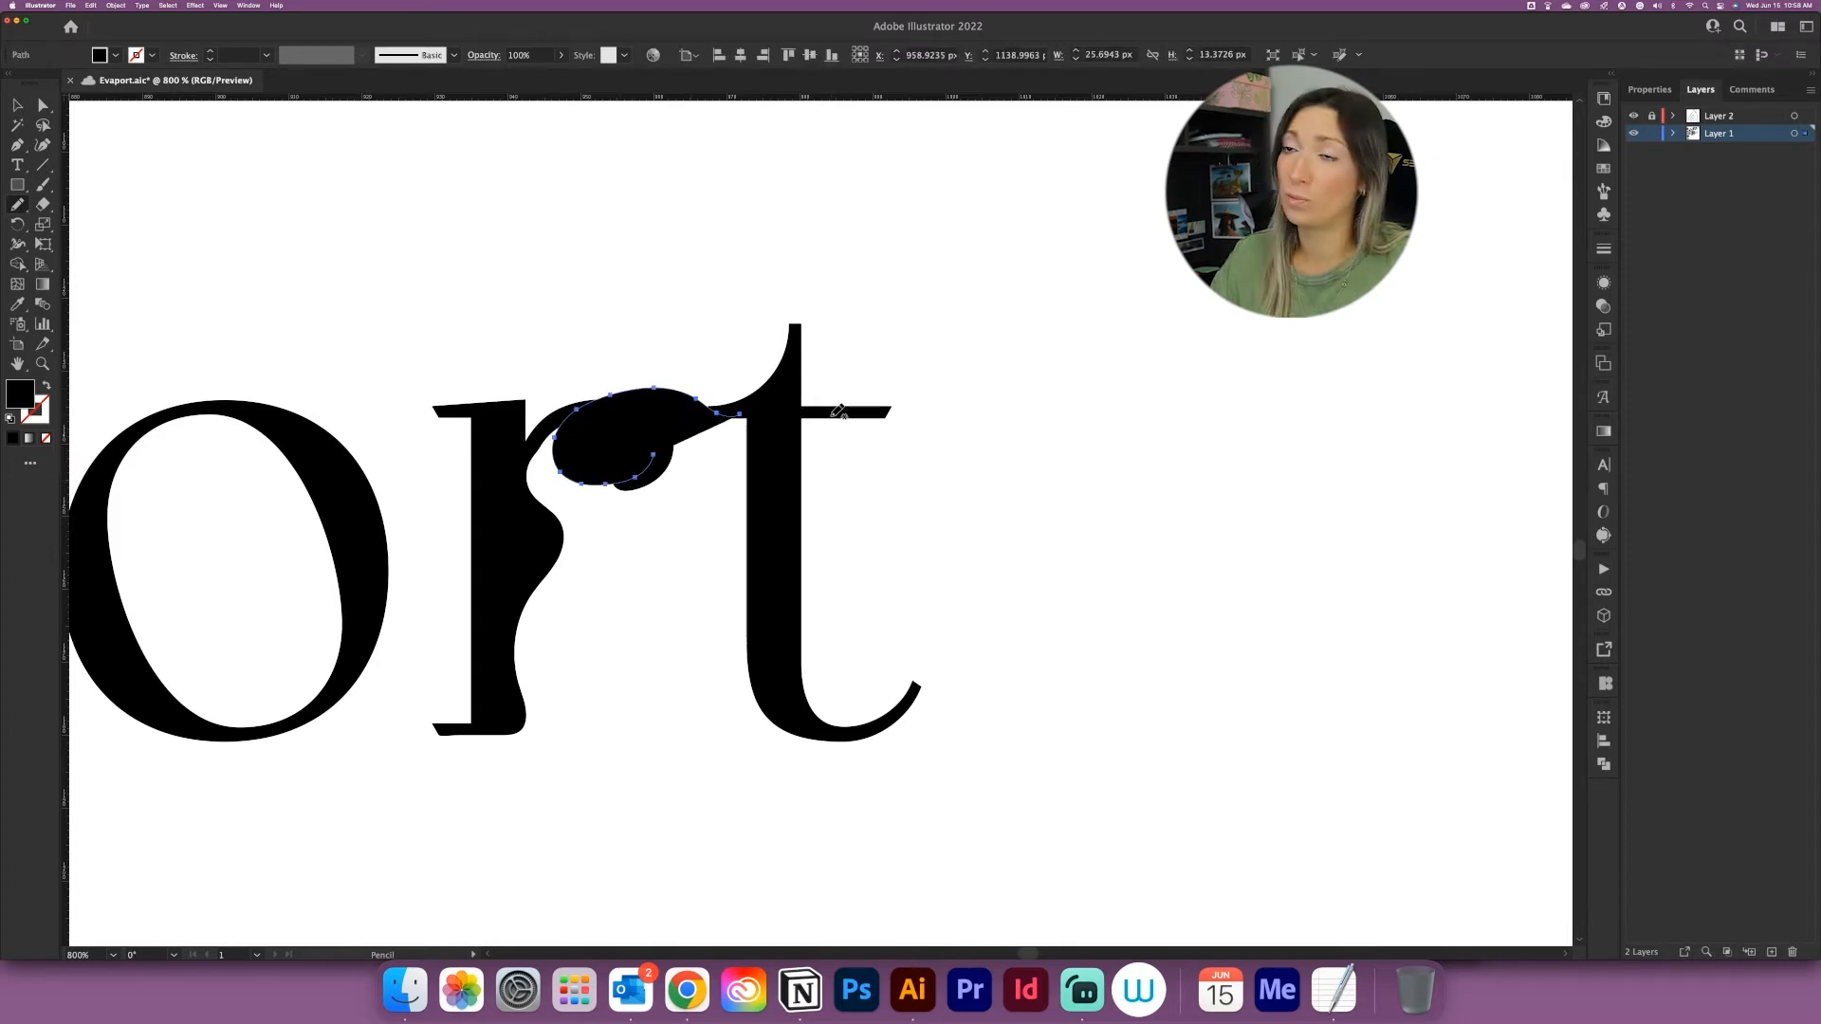
{"action": "left_click", "coordinate": [49, 388]}
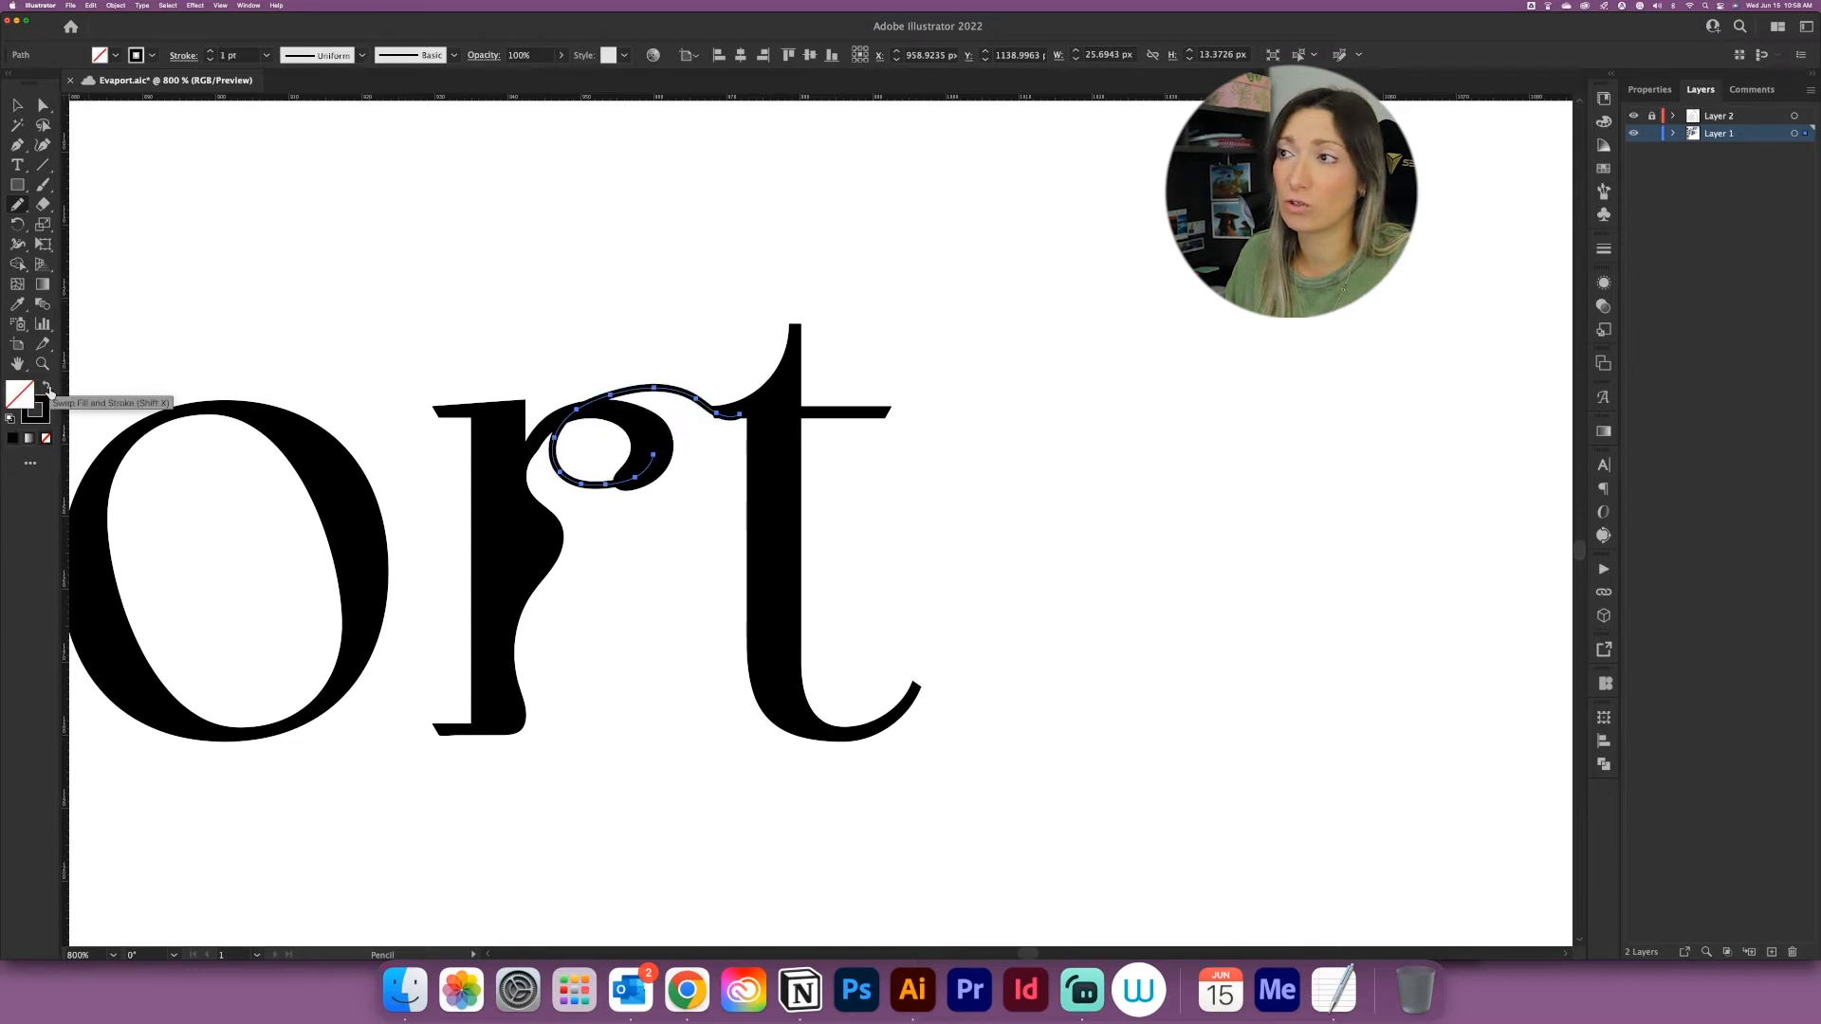
Step: Set the curl's stroke weight to 4 pt
{"action": "left_click", "coordinate": [1649, 89]}
{"action": "left_click", "coordinate": [1696, 291]}
{"action": "left_click", "coordinate": [1697, 291]}
{"action": "left_click", "coordinate": [1696, 291]}
{"action": "left_click", "coordinate": [1696, 292]}
{"action": "left_click", "coordinate": [1700, 299]}
{"action": "key", "text": "v"}
{"action": "left_click", "coordinate": [1005, 451]}
Step: Trace the rock outline from the lower edge of the mountain photo up its left side with the Pencil tool
{"action": "scroll", "coordinate": [791, 493], "scroll_direction": "up", "scroll_amount": 2}
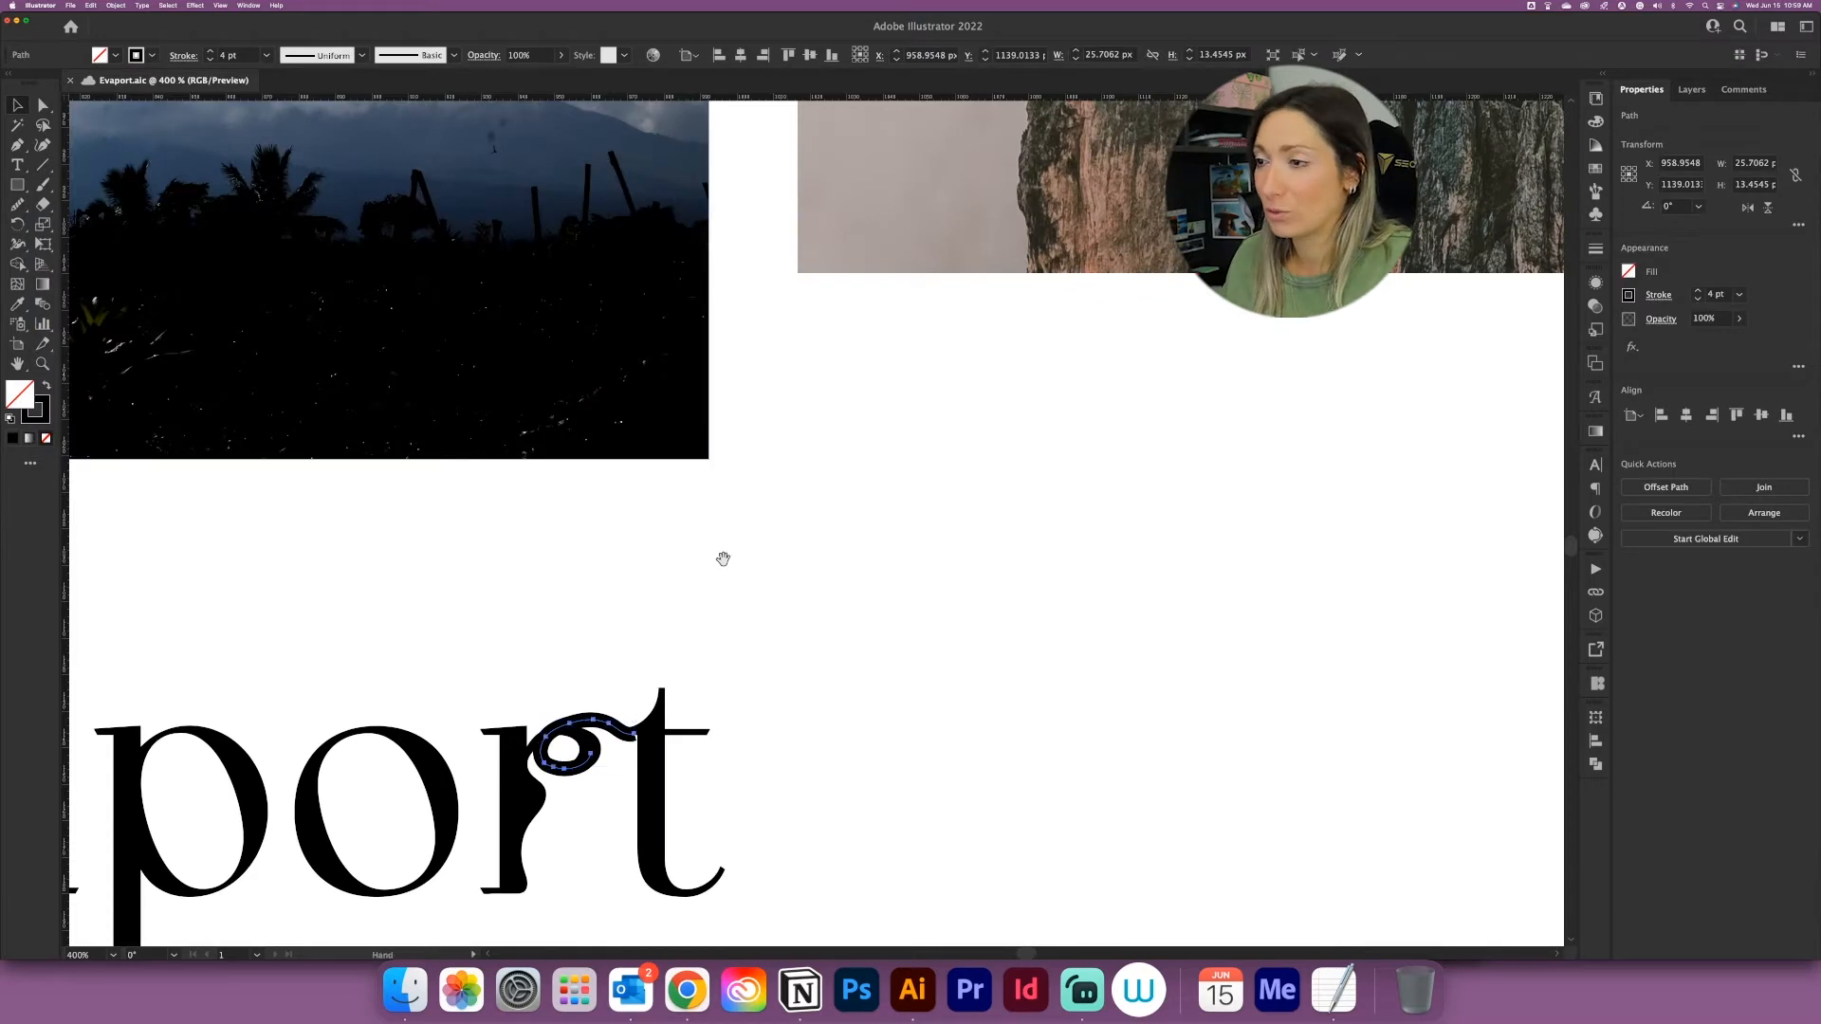
{"action": "left_click_drag", "start_coordinate": [722, 560], "coordinate": [543, 554]}
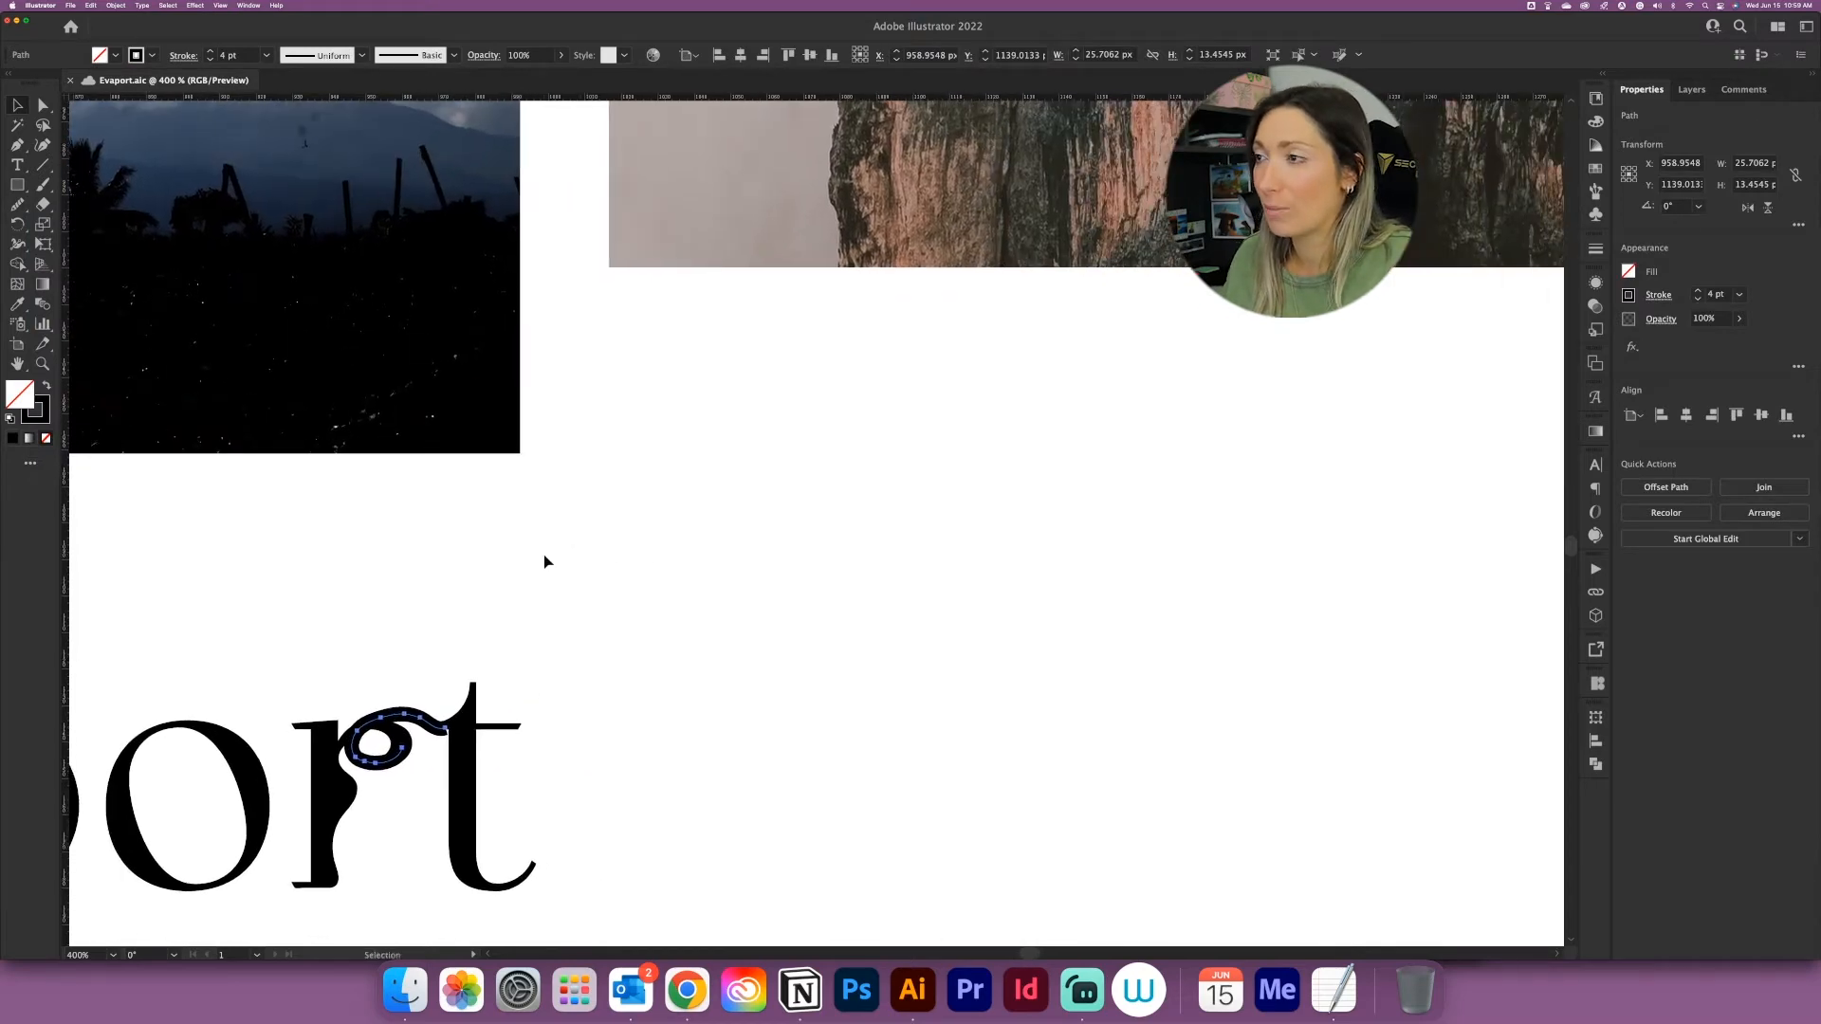
{"action": "left_click", "coordinate": [605, 554]}
{"action": "left_click_drag", "start_coordinate": [887, 374], "coordinate": [582, 636]}
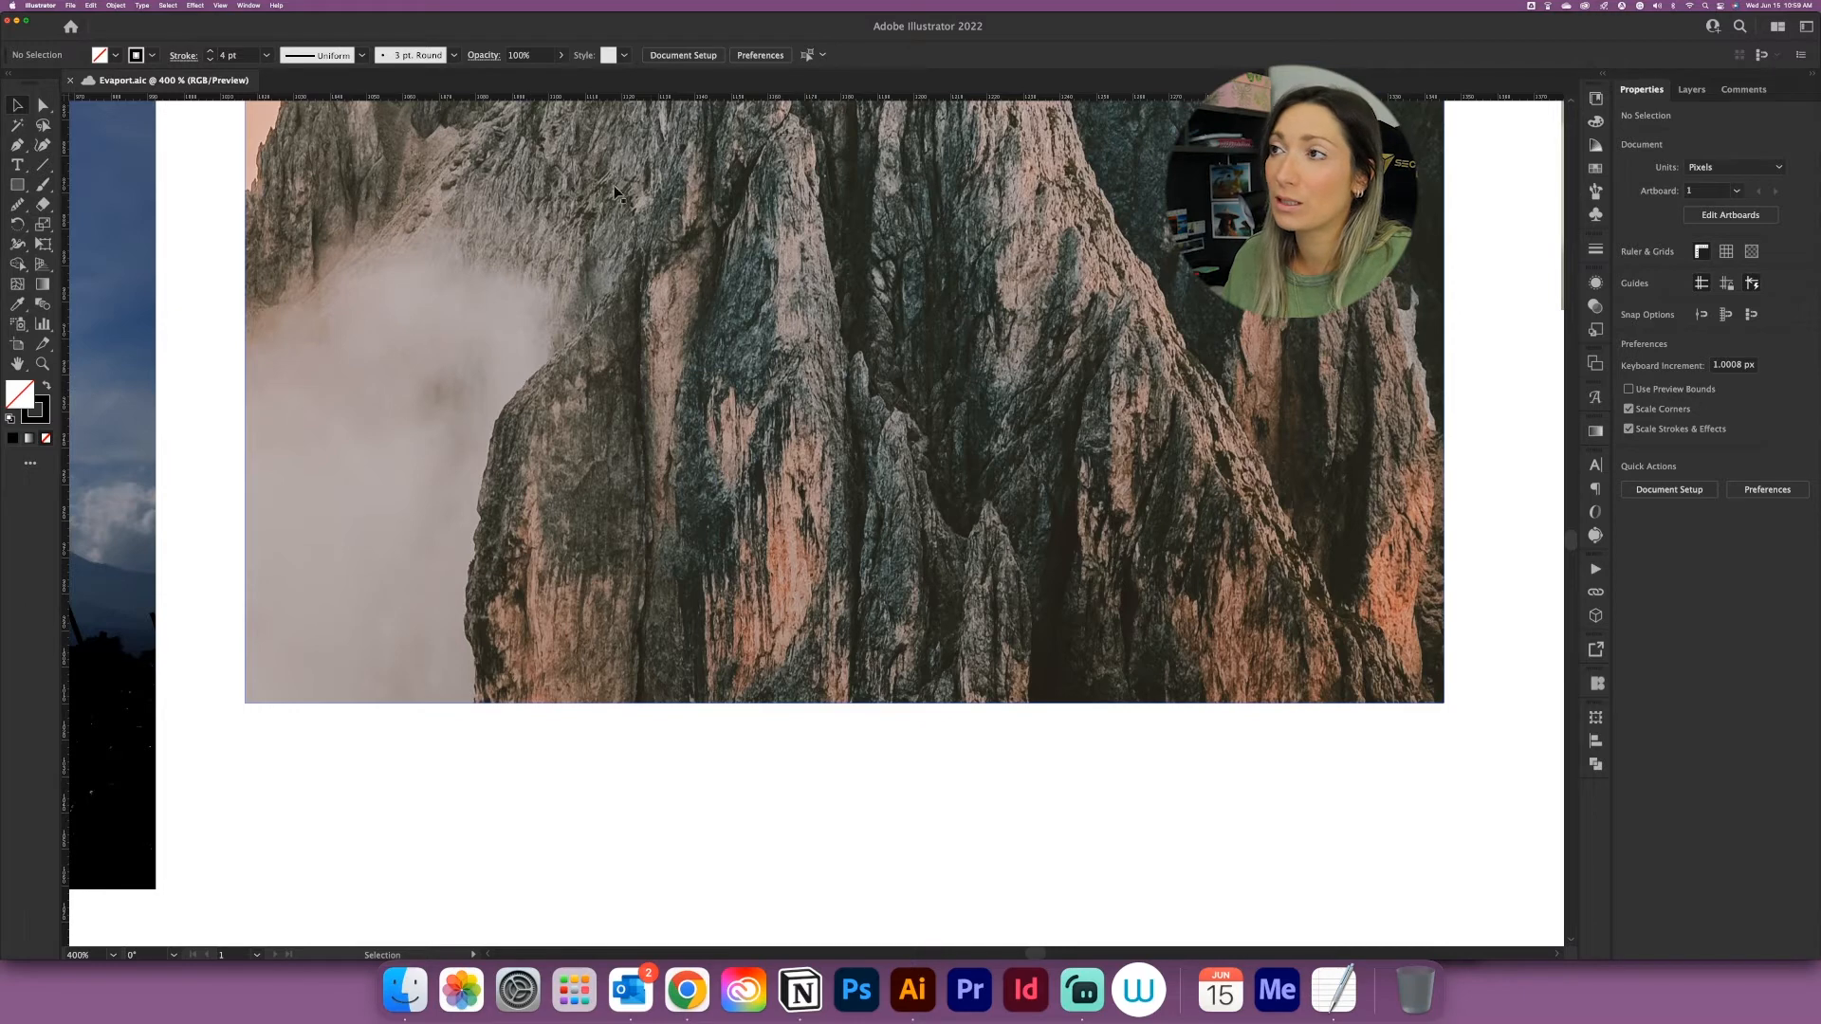
{"action": "left_click", "coordinate": [19, 207]}
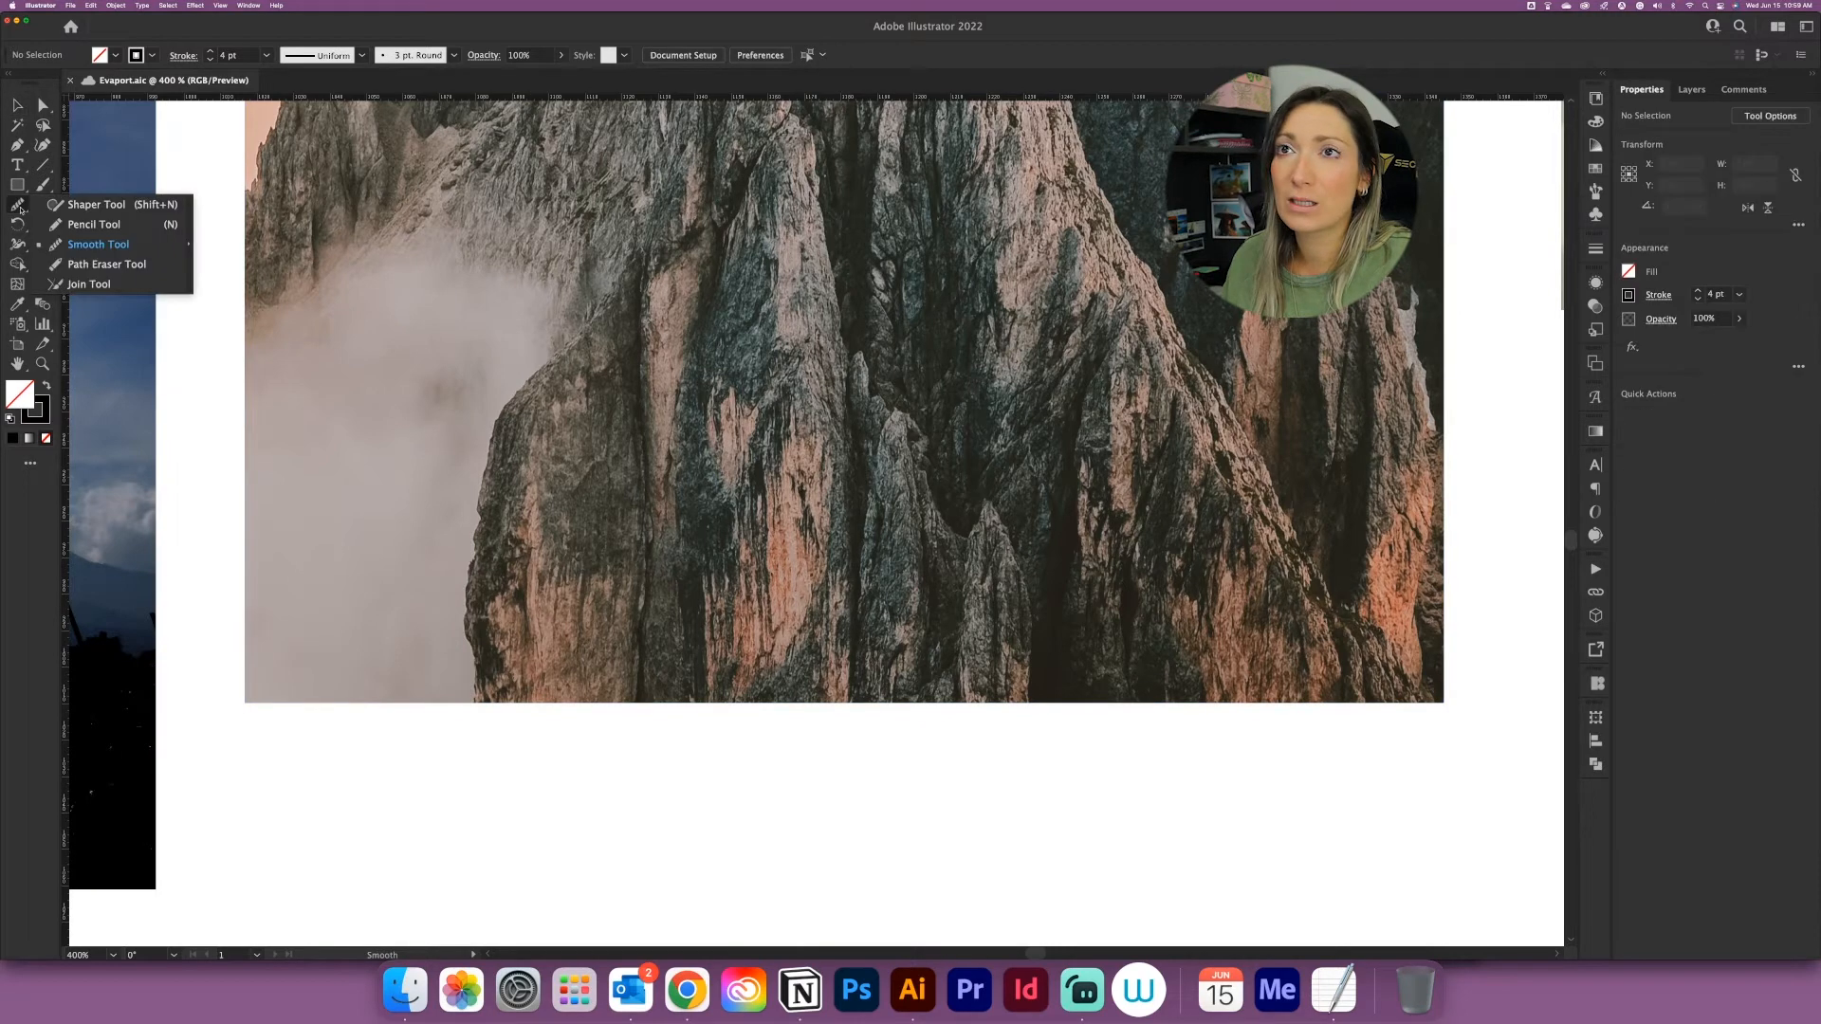
{"action": "left_click", "coordinate": [94, 224]}
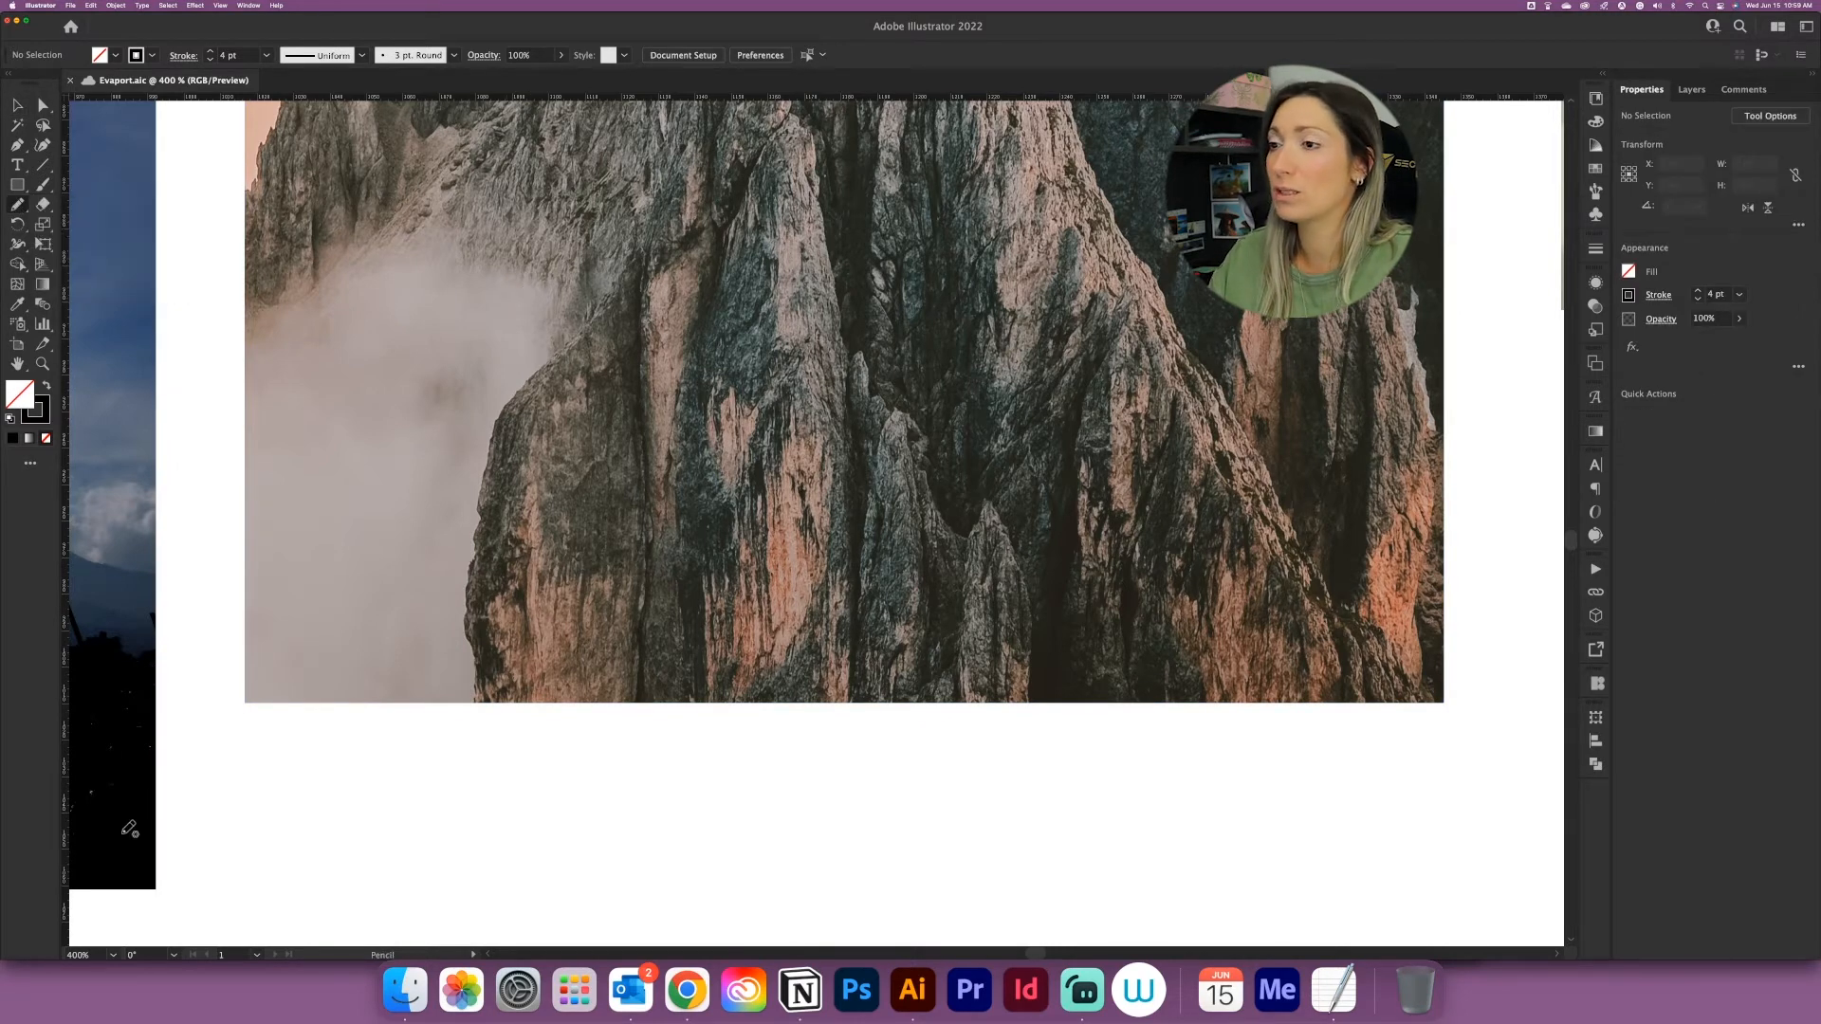
{"action": "left_click_drag", "start_coordinate": [484, 685], "coordinate": [488, 527]}
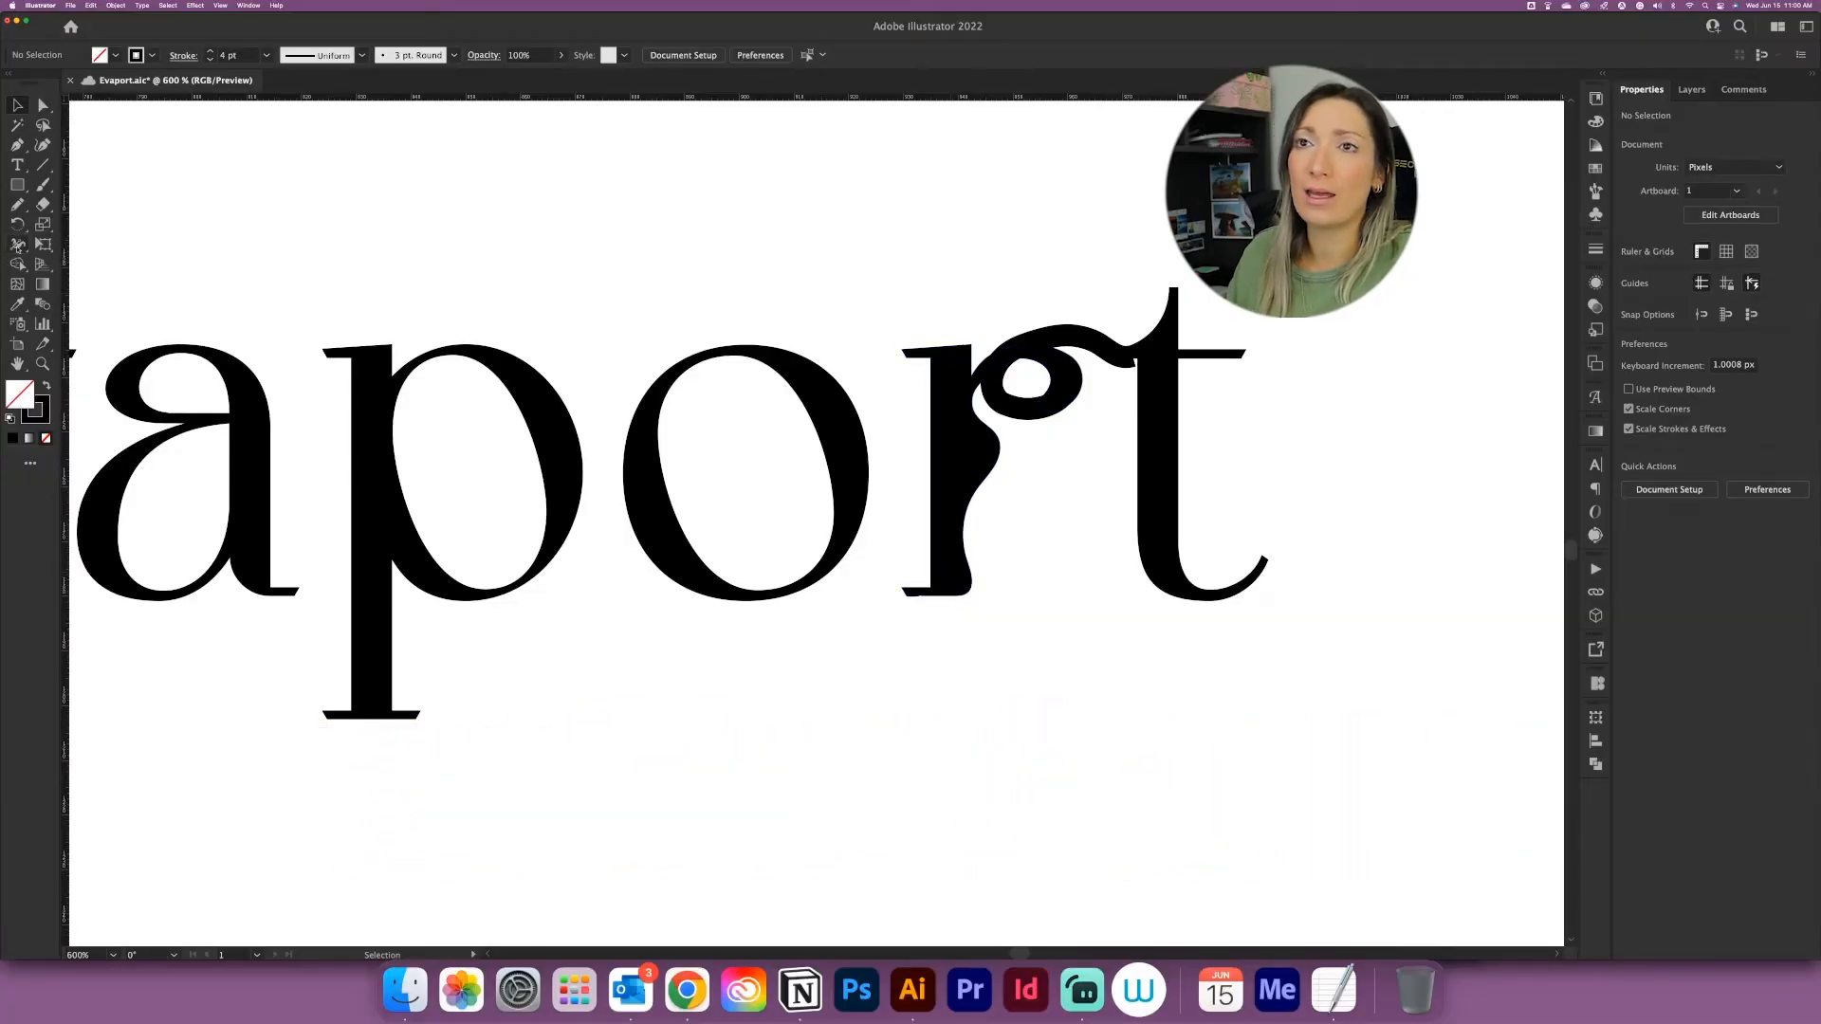
Step: Examine the r's reshaped stem and the curl running into the t at high magnification
{"action": "left_click", "coordinate": [19, 244]}
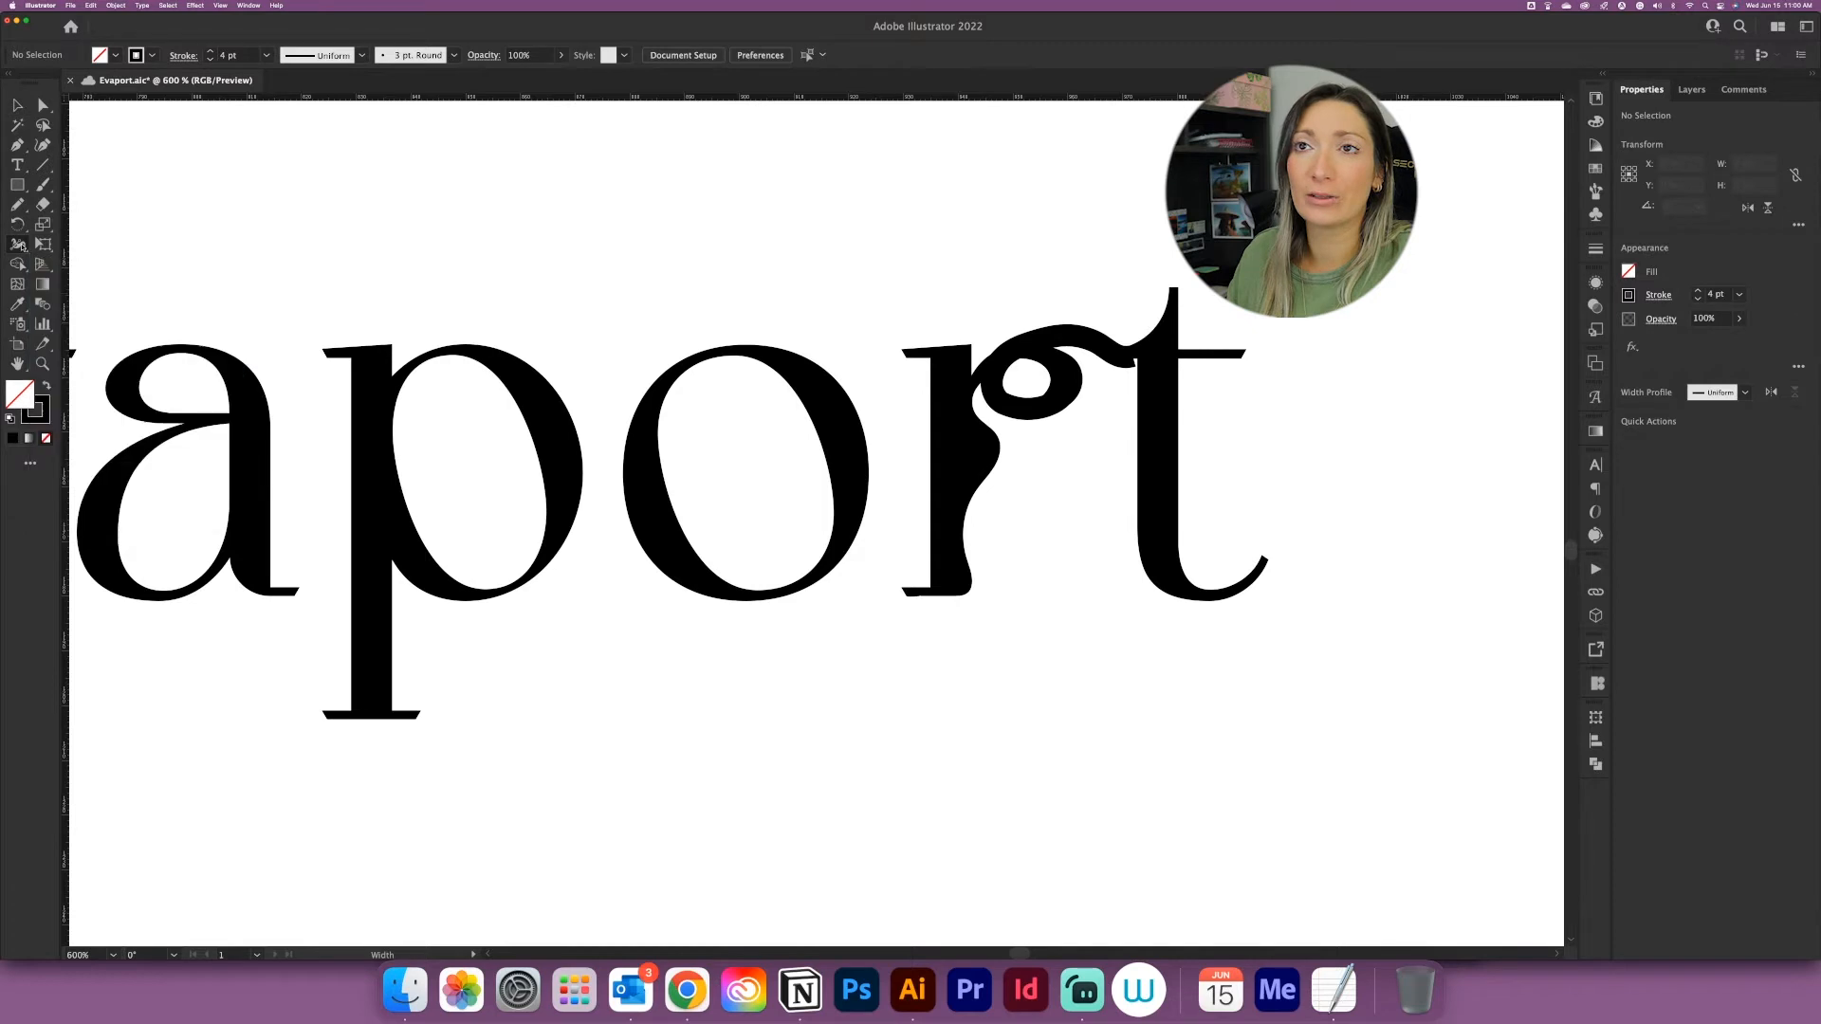
{"action": "left_click", "coordinate": [29, 252]}
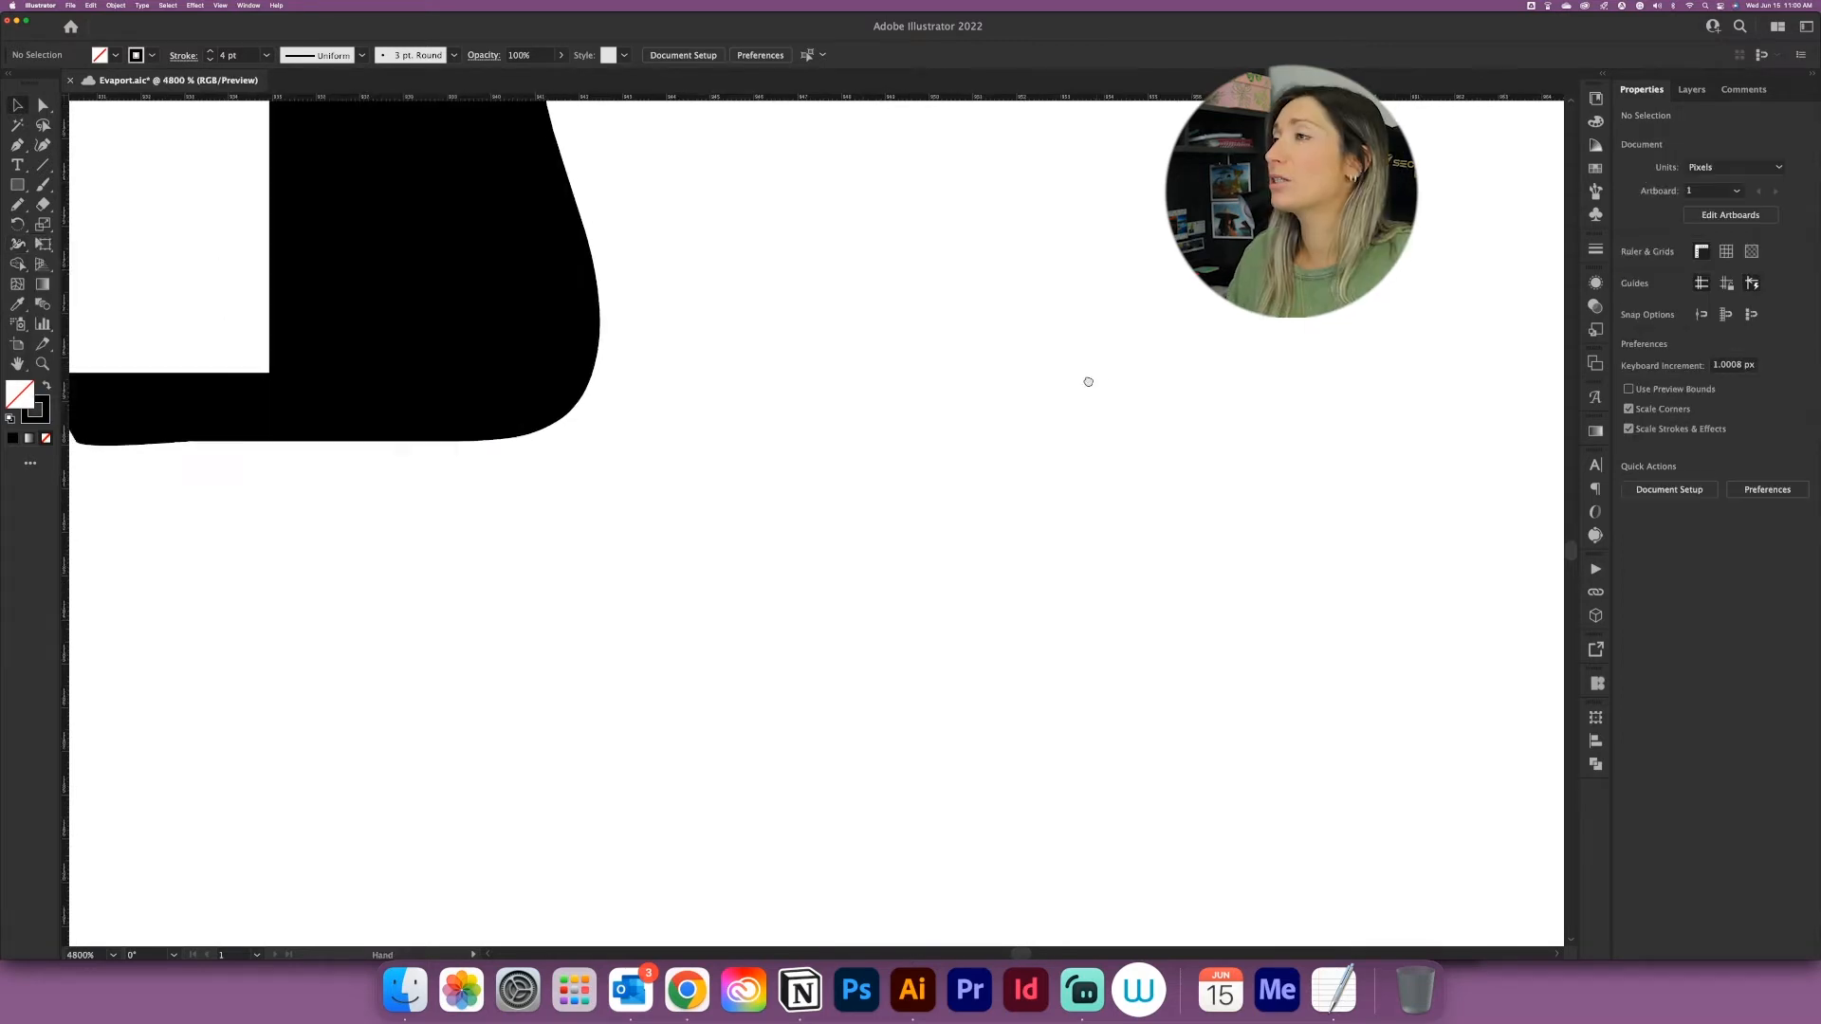
{"action": "left_click_drag", "start_coordinate": [1087, 382], "coordinate": [776, 758]}
{"action": "scroll", "coordinate": [775, 758], "scroll_direction": "down", "scroll_amount": 1}
{"action": "left_click_drag", "start_coordinate": [911, 317], "coordinate": [719, 682]}
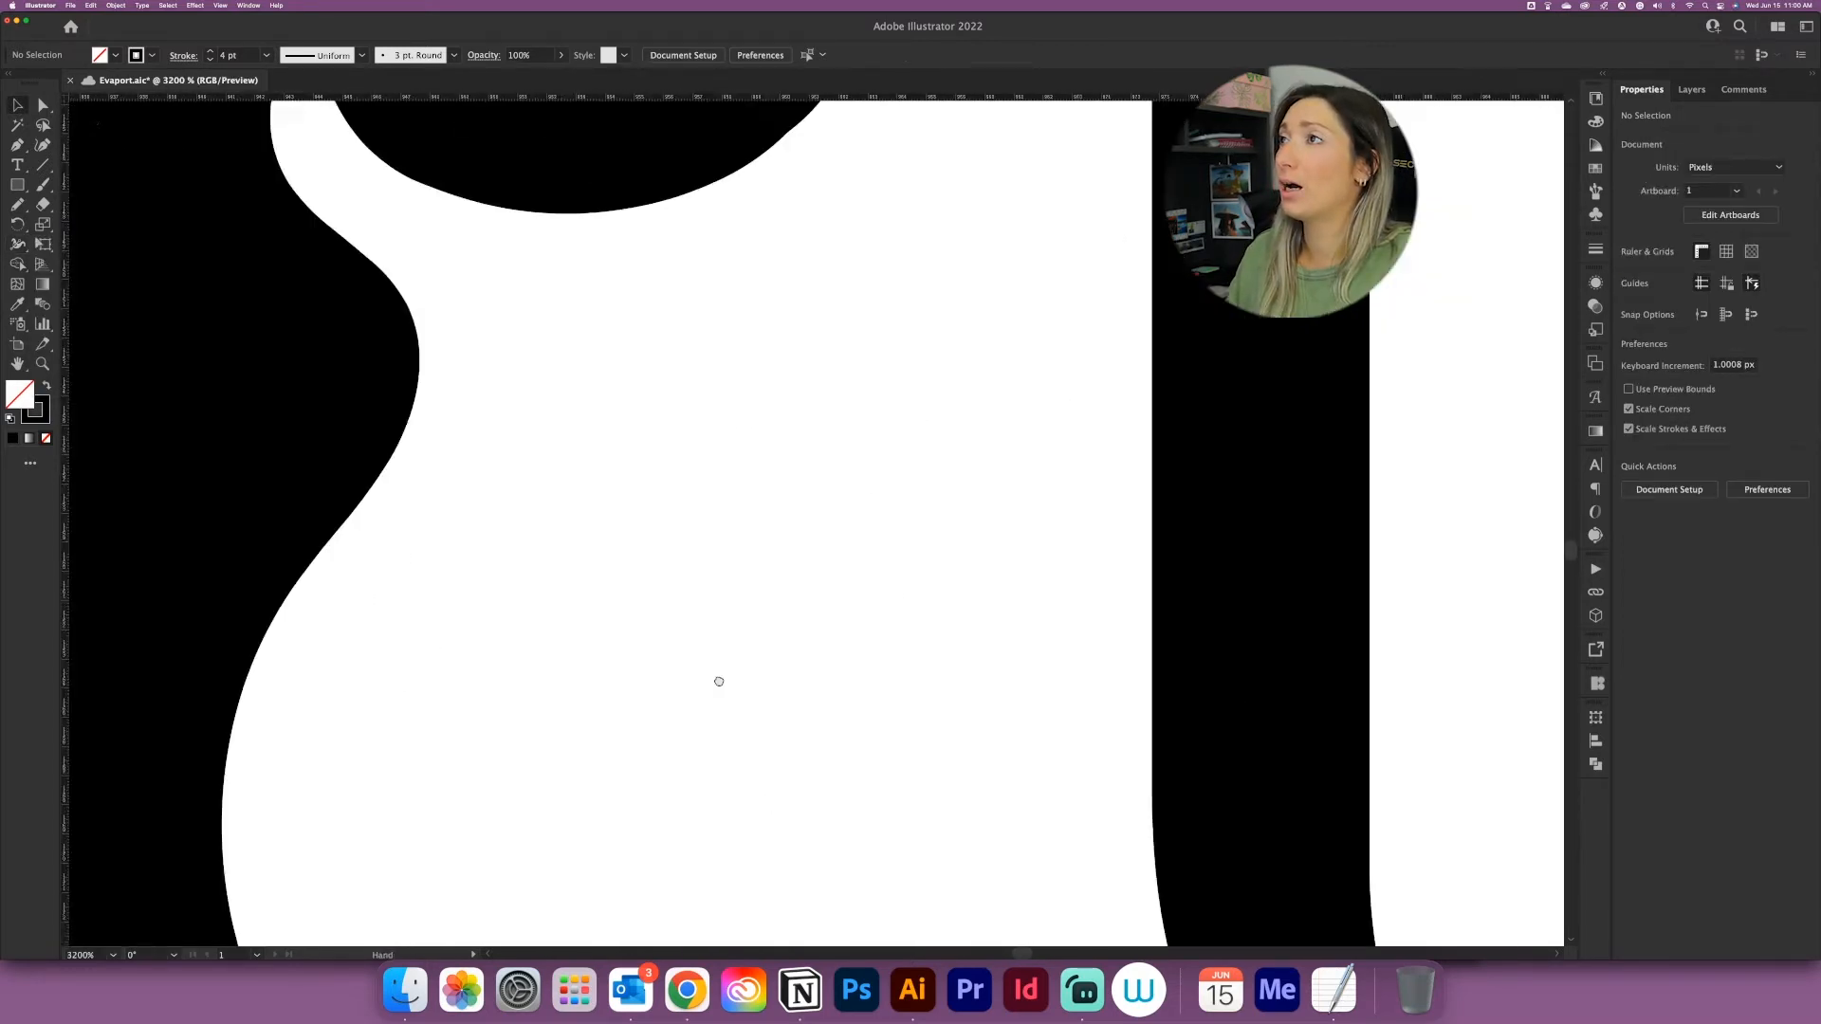
{"action": "left_click_drag", "start_coordinate": [934, 473], "coordinate": [749, 813]}
{"action": "left_click_drag", "start_coordinate": [764, 642], "coordinate": [1054, 711]}
{"action": "scroll", "coordinate": [1043, 701], "scroll_direction": "down", "scroll_amount": 2}
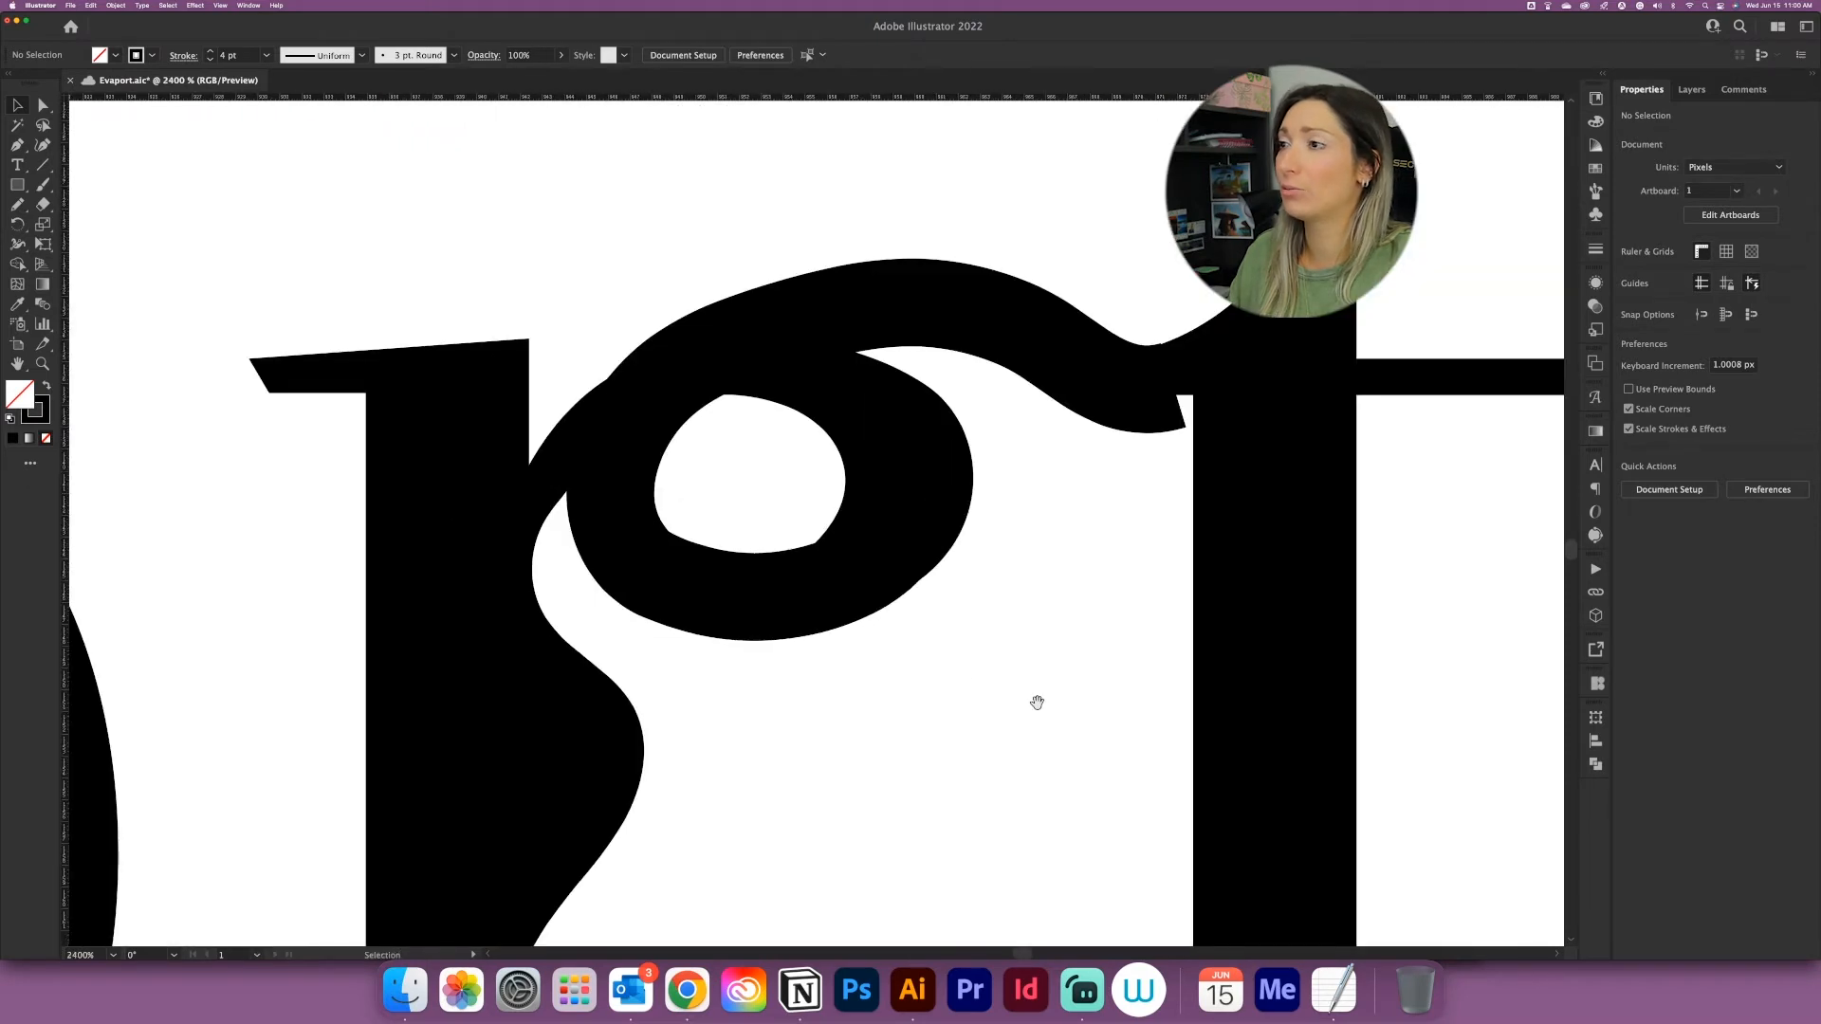
{"action": "scroll", "coordinate": [703, 617], "scroll_direction": "up", "scroll_amount": 1}
{"action": "left_click", "coordinate": [545, 599]}
{"action": "left_click", "coordinate": [795, 617]}
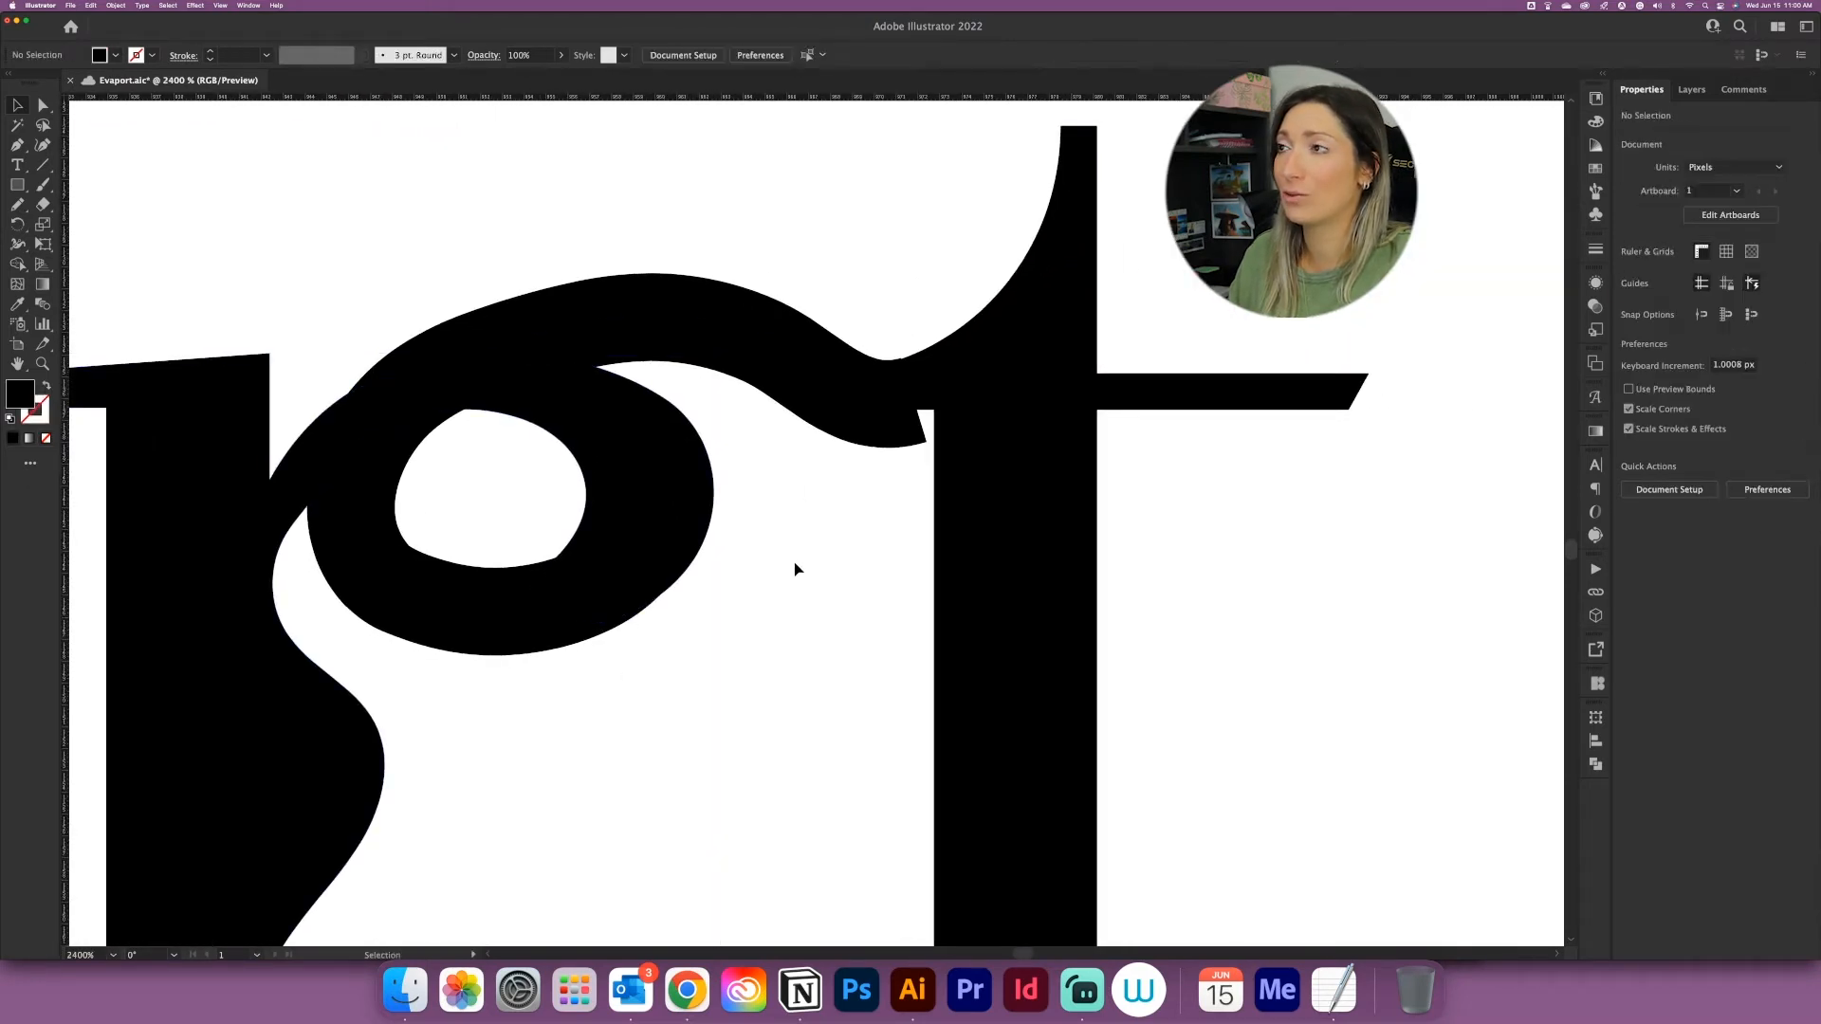
Step: Add a width point on the curl's upper curve and narrow the end meeting the t with the Width tool
{"action": "left_click", "coordinate": [766, 341]}
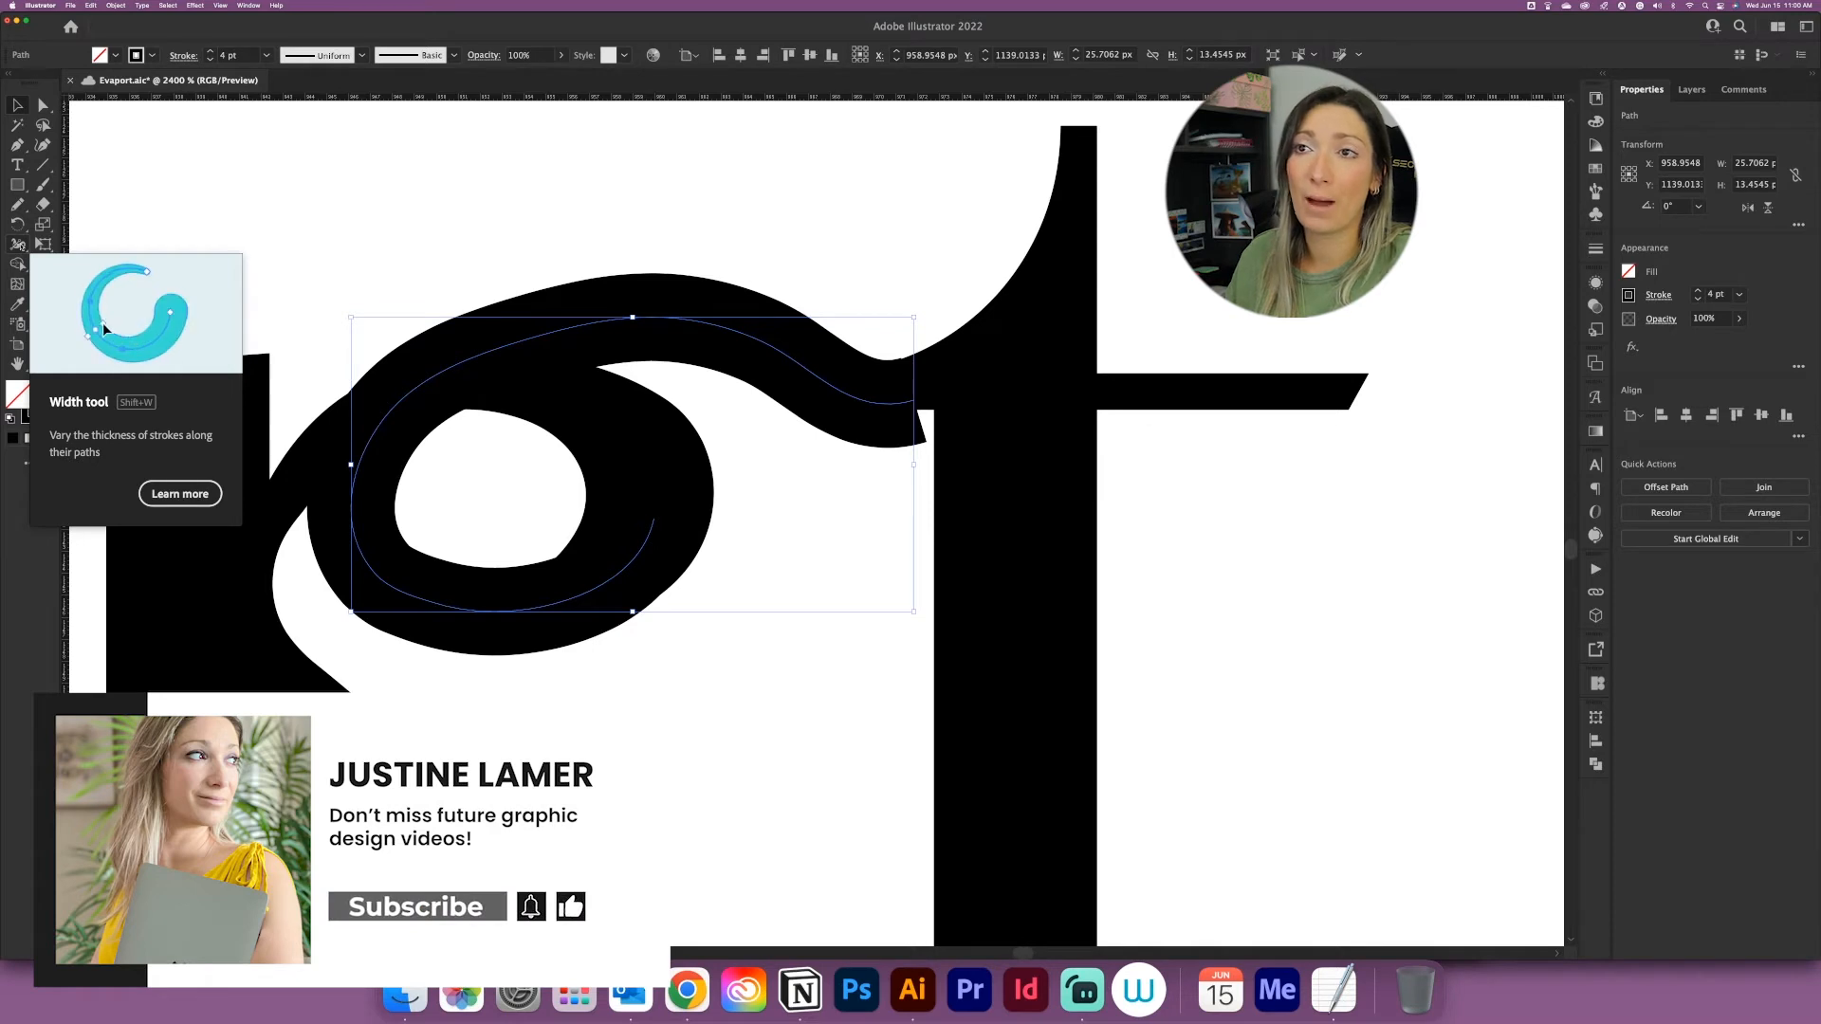
{"action": "key", "text": "shift+w"}
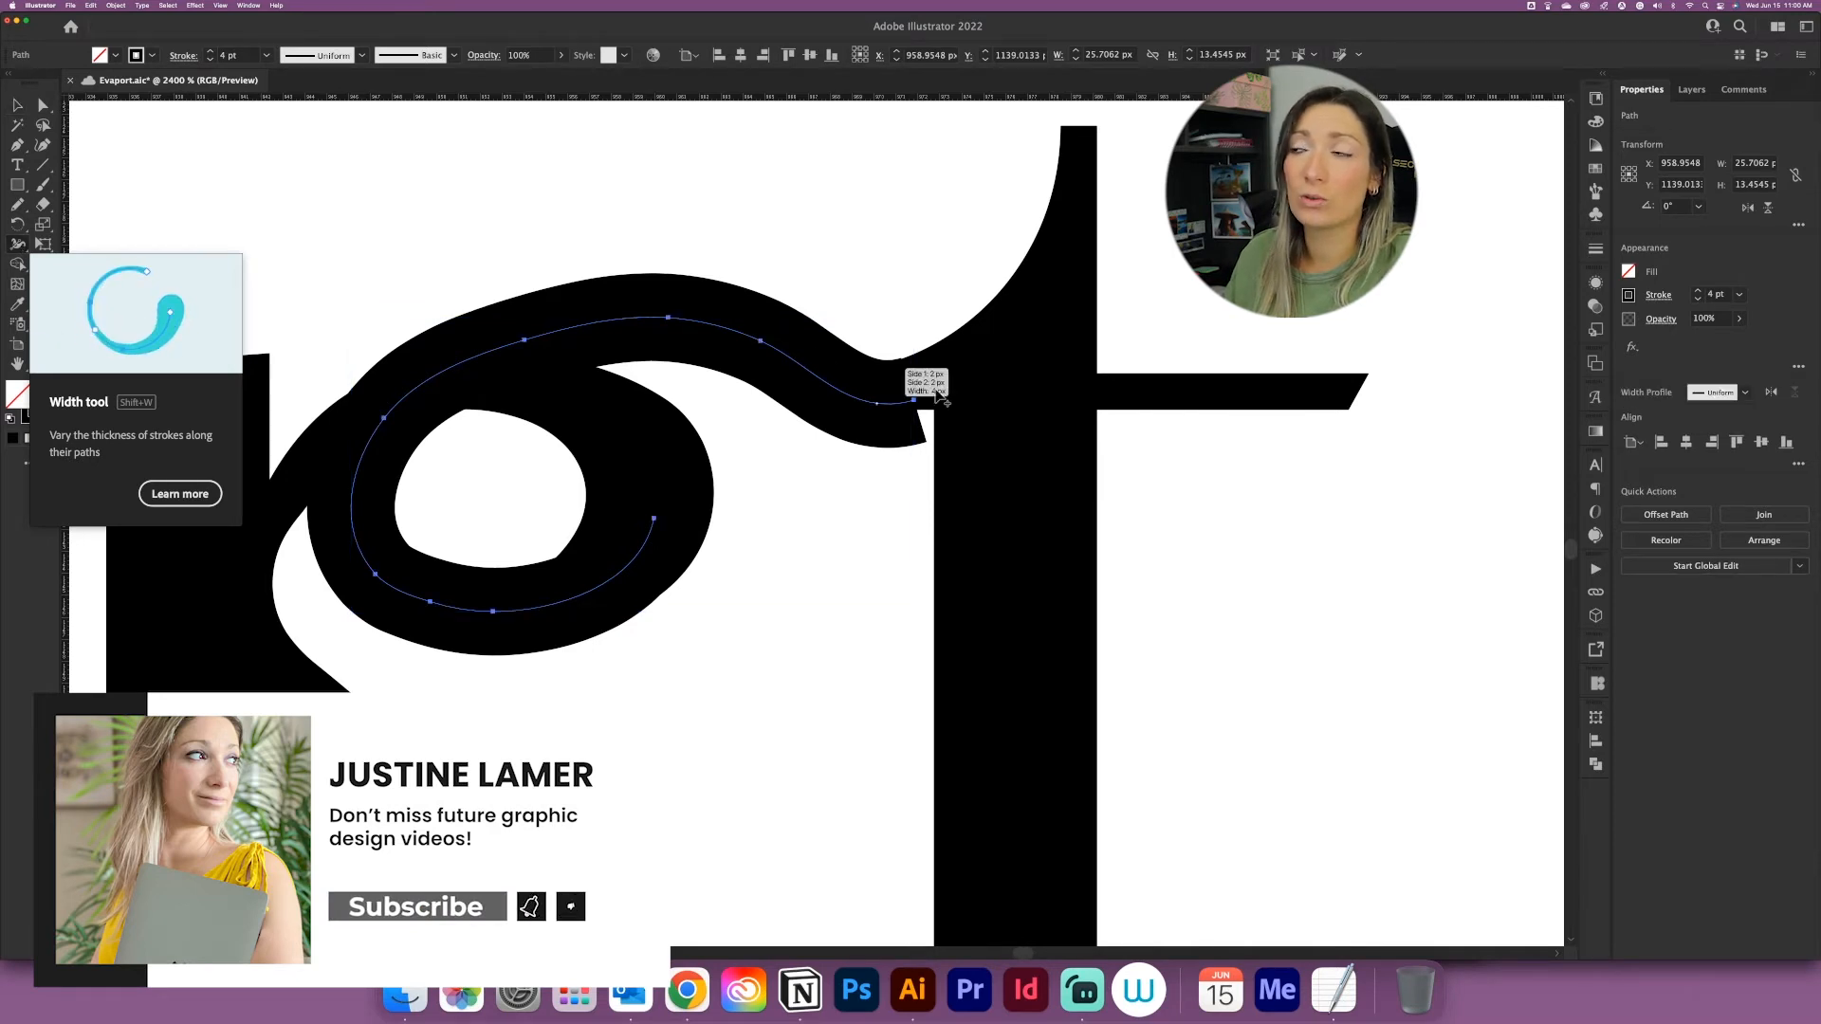
{"action": "left_click", "coordinate": [728, 368]}
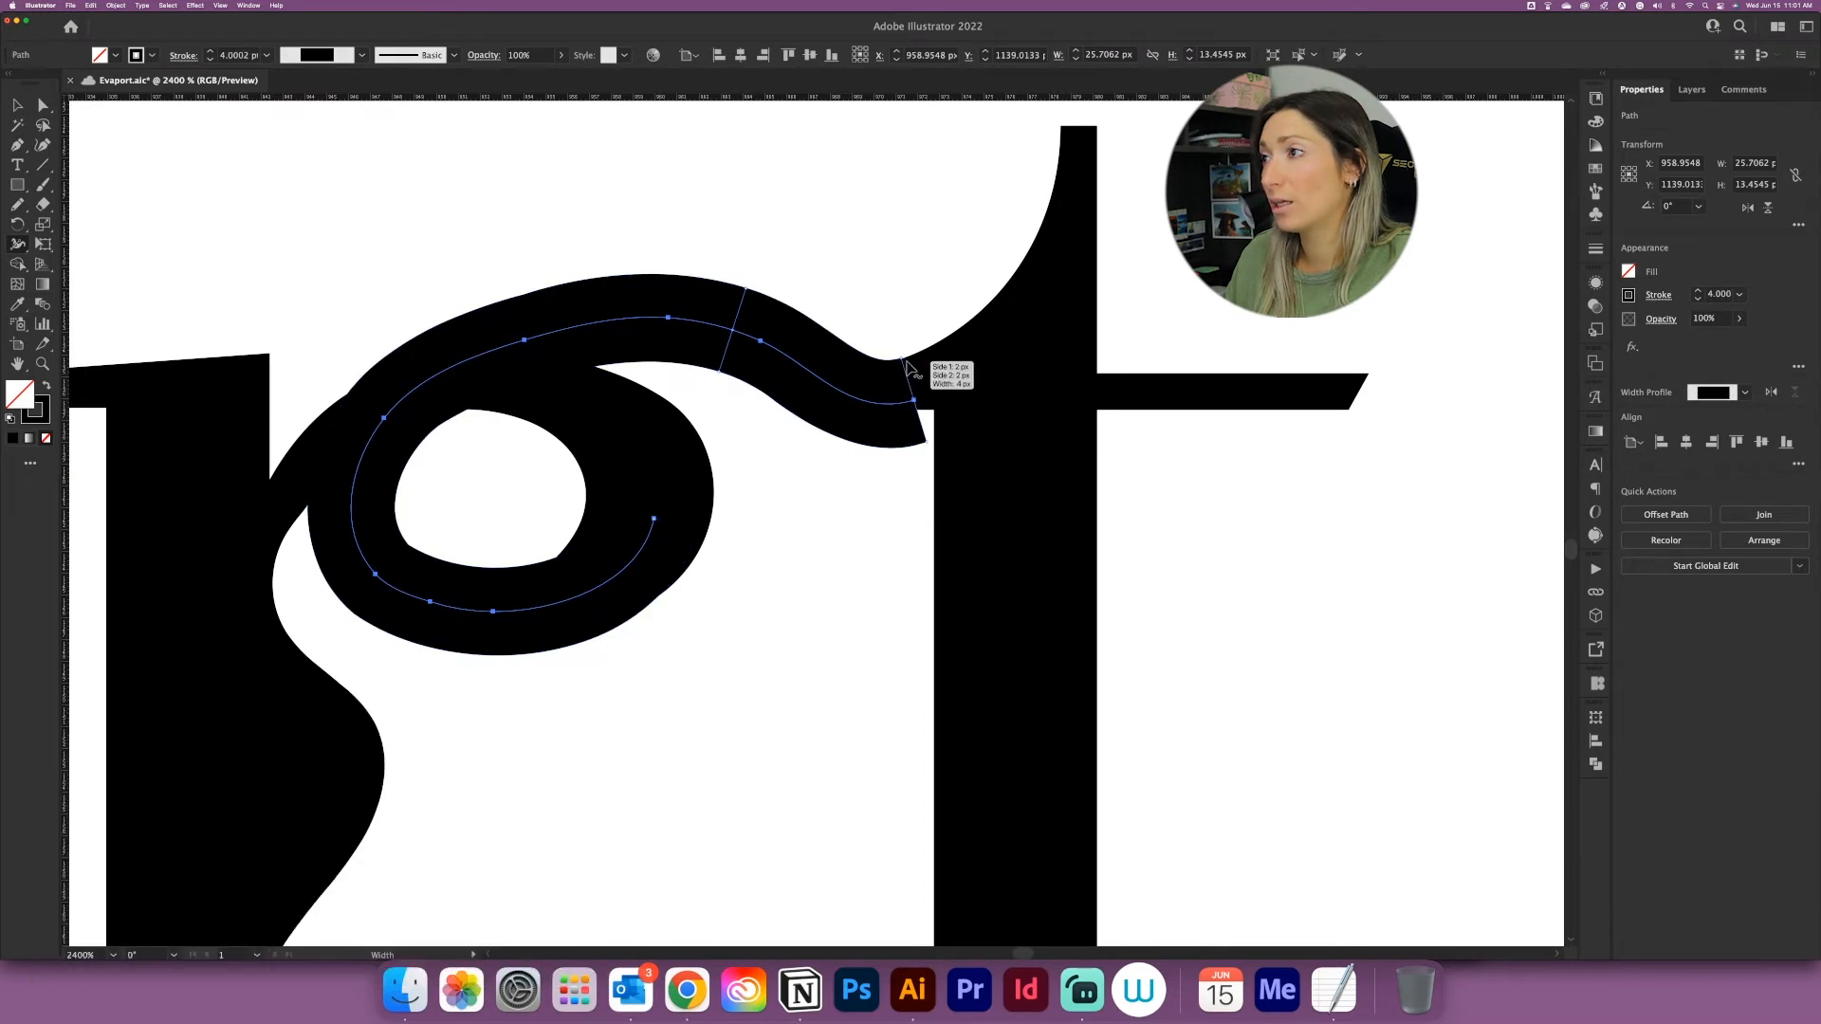
{"action": "left_click_drag", "start_coordinate": [902, 363], "coordinate": [914, 406]}
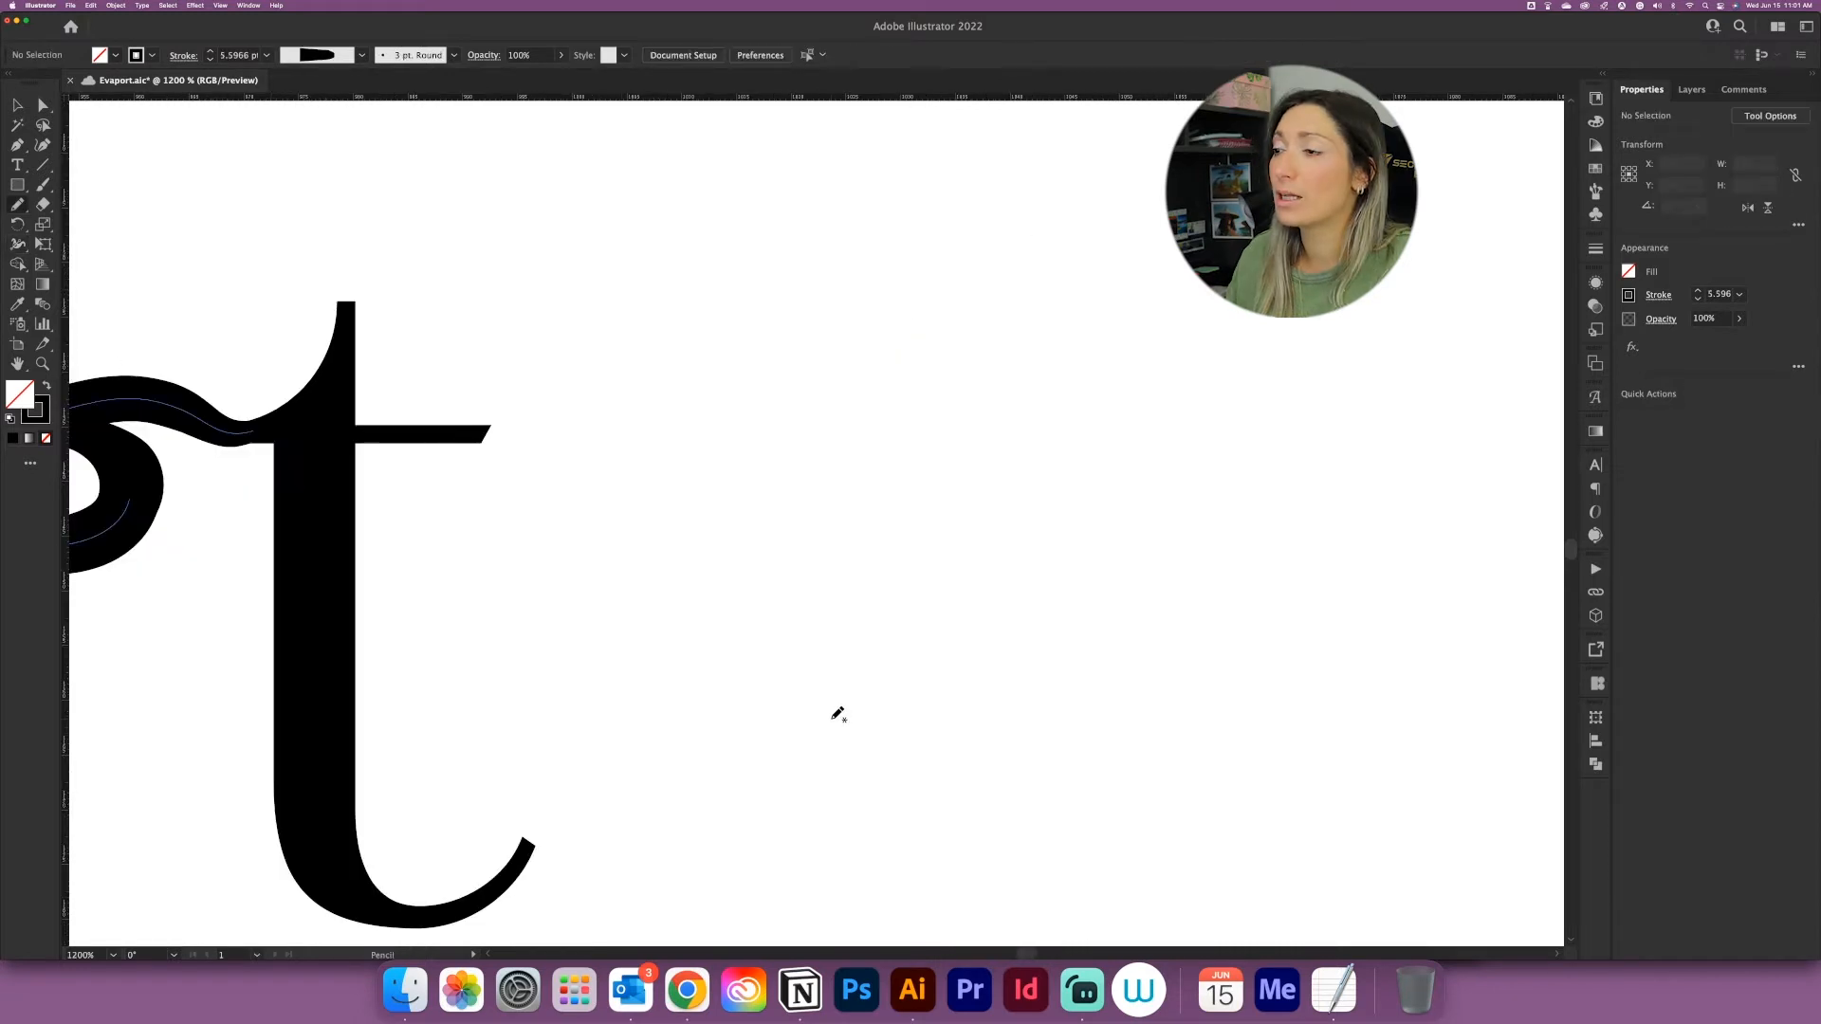
Step: Draw a wavy vertical line about 38 px tall beside the t and vary its width from a thick lower end to a pointed upper end
{"action": "mouse_move", "coordinate": [831, 718]}
{"action": "left_mouse_down"}
{"action": "mouse_move", "coordinate": [823, 670]}
{"action": "mouse_move", "coordinate": [903, 592]}
{"action": "mouse_move", "coordinate": [931, 502]}
{"action": "mouse_move", "coordinate": [840, 307]}
{"action": "left_mouse_up"}
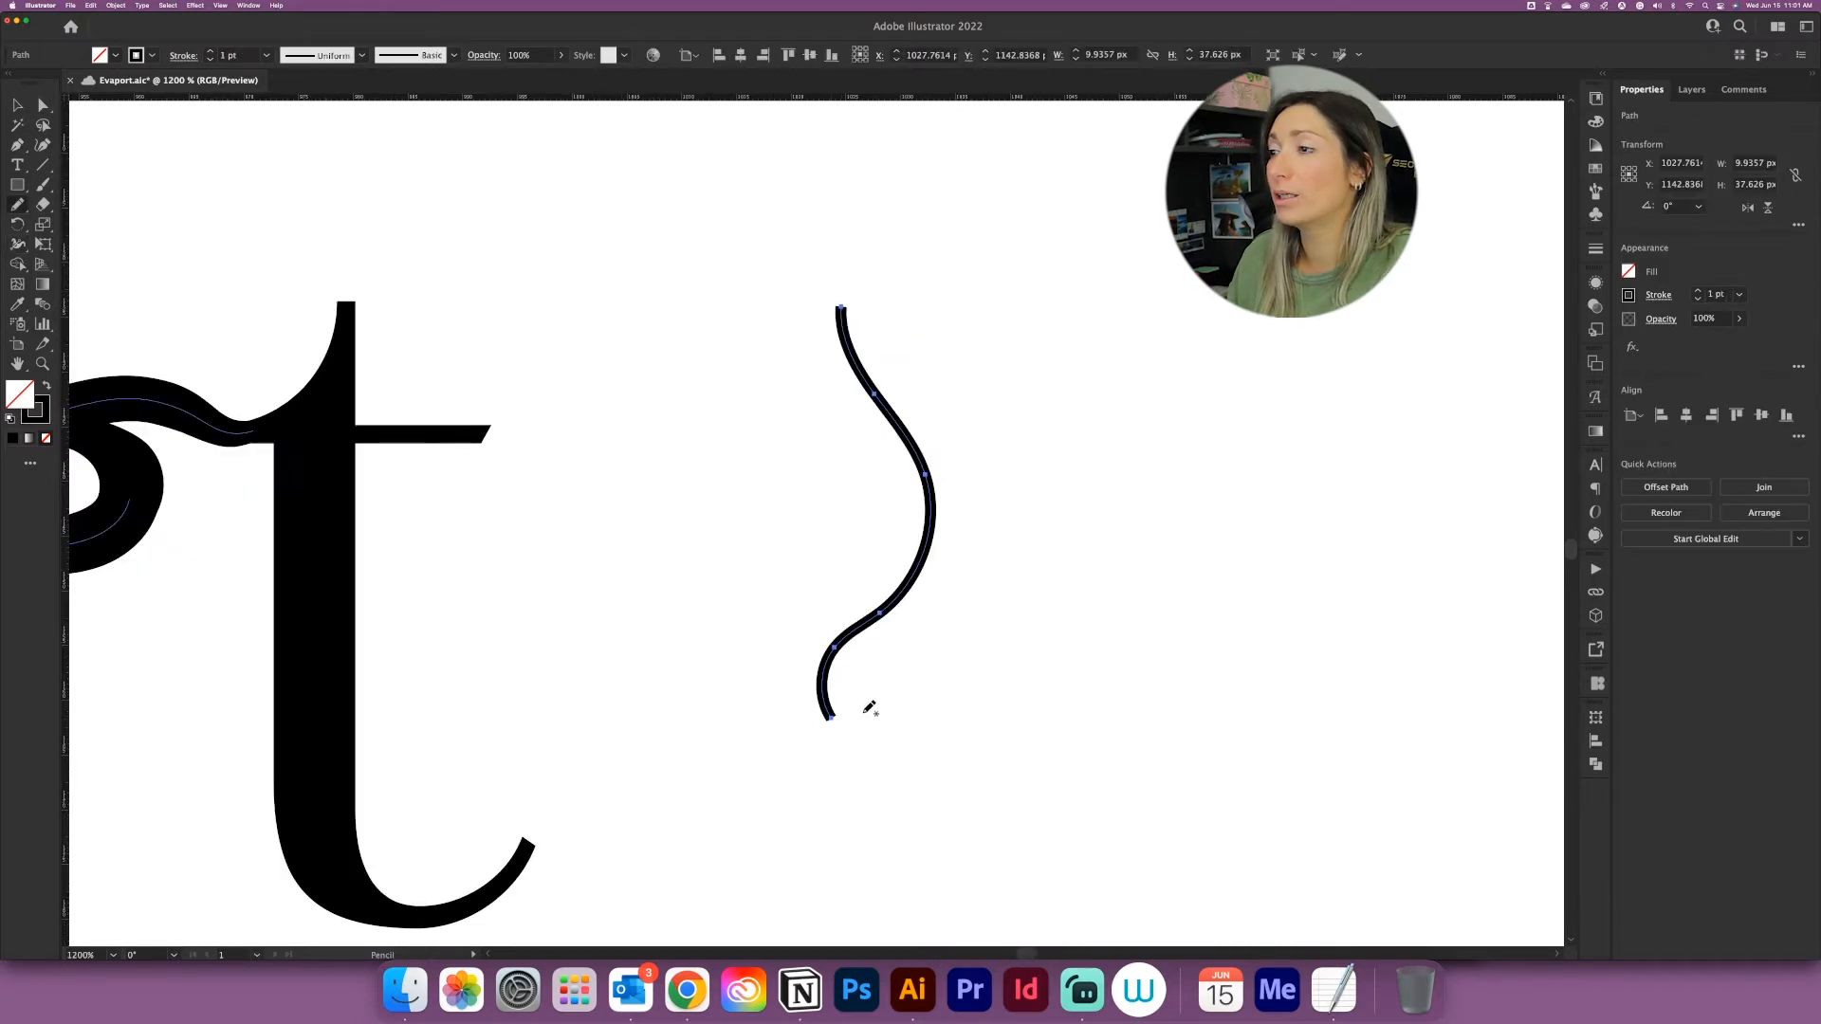
{"action": "key", "text": "a"}
{"action": "left_click", "coordinate": [17, 249]}
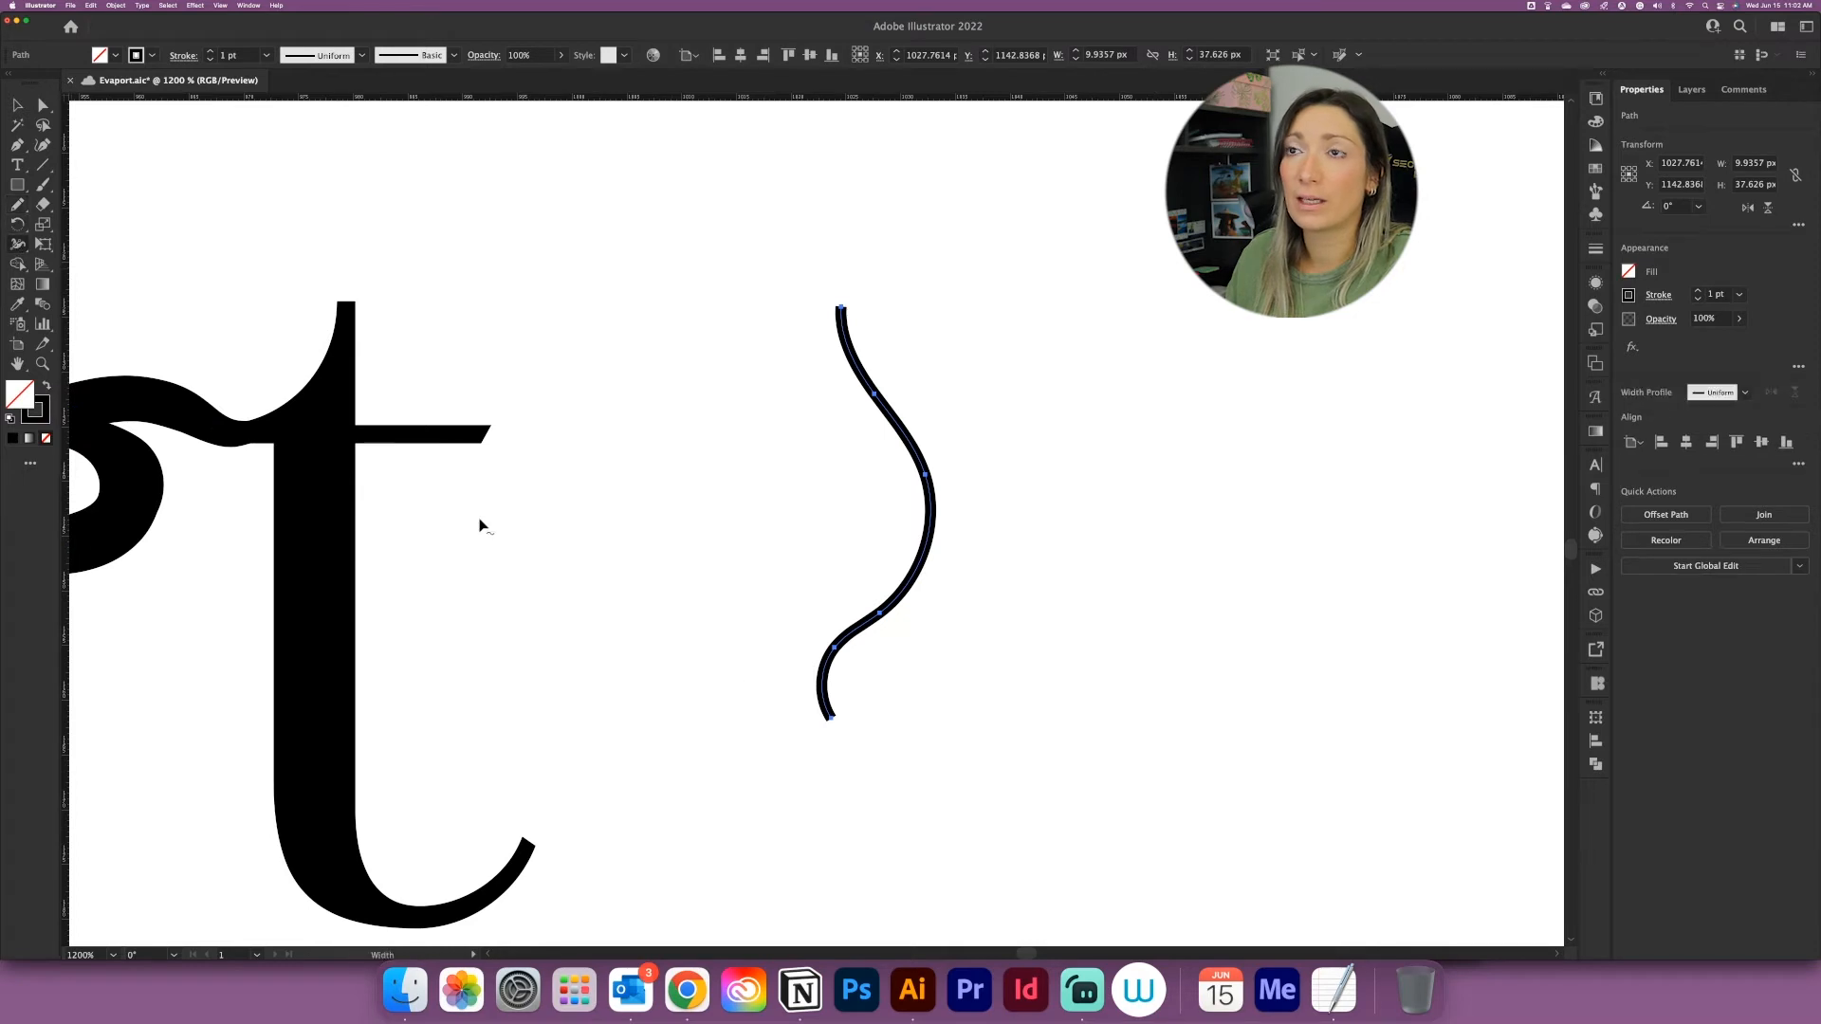
{"action": "scroll", "coordinate": [835, 725], "scroll_direction": "up", "scroll_amount": 1}
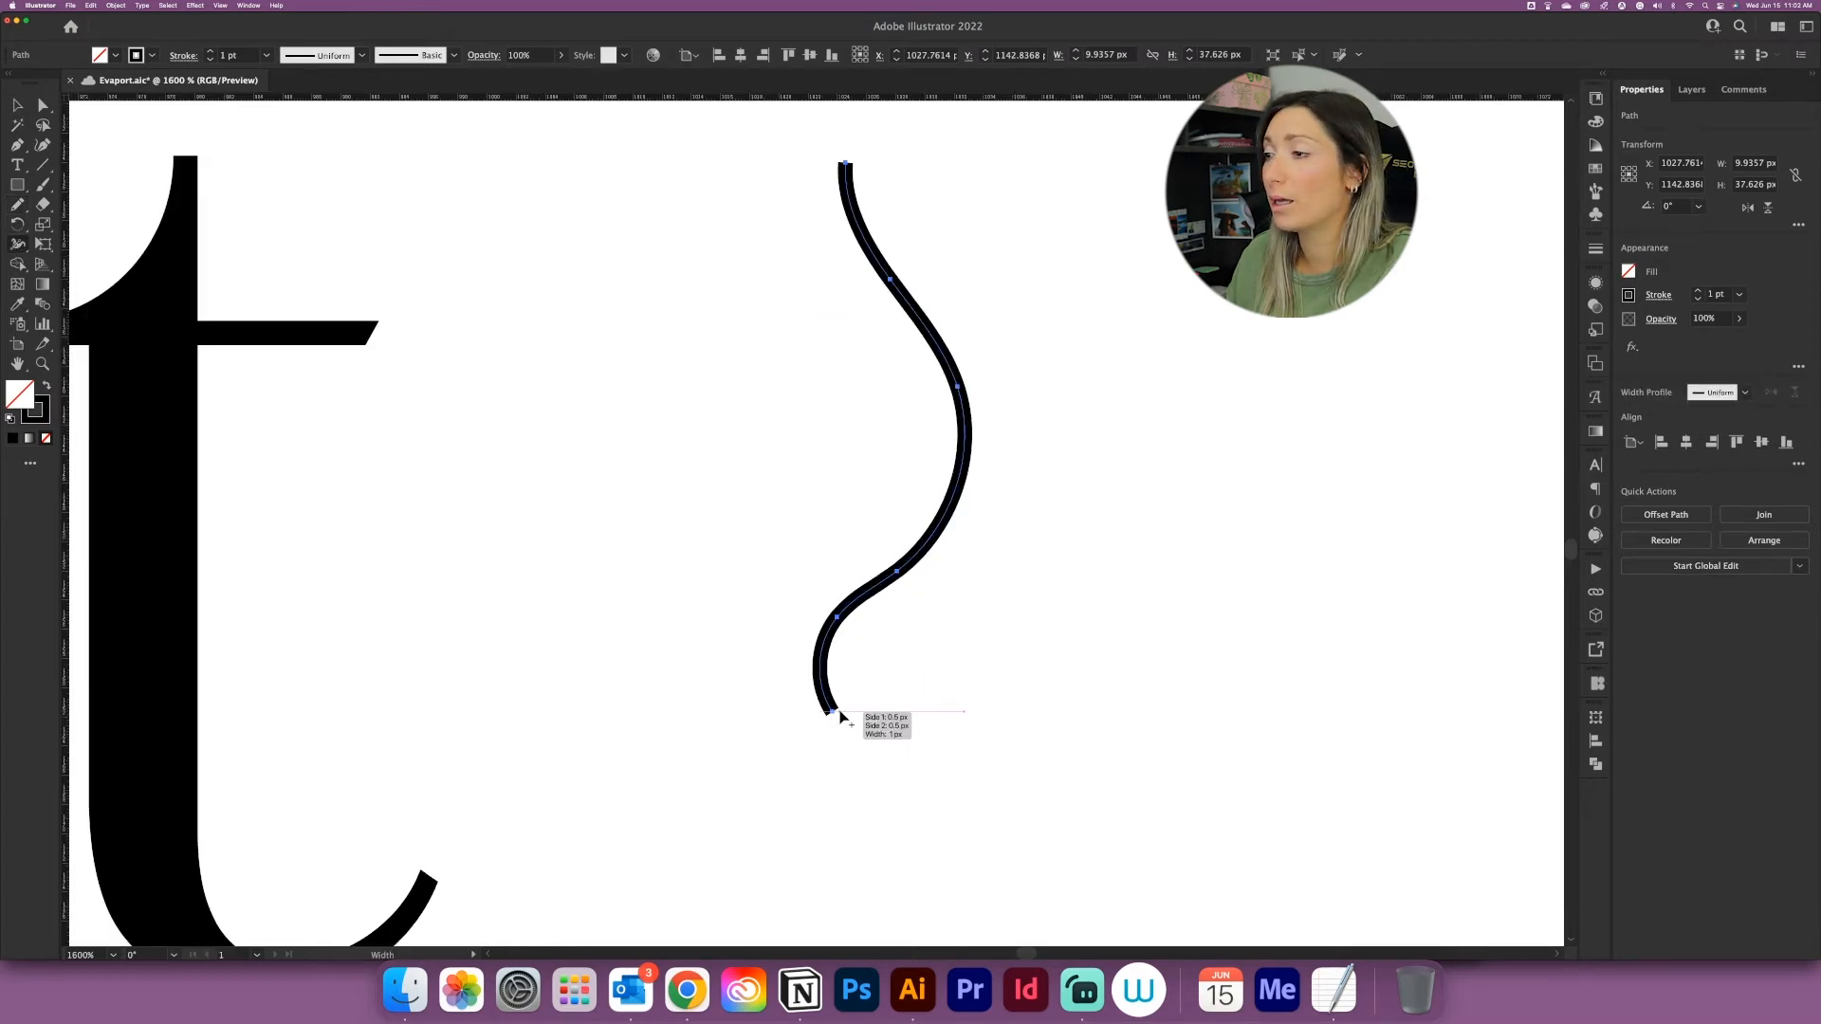
{"action": "left_click_drag", "start_coordinate": [839, 709], "coordinate": [850, 708]}
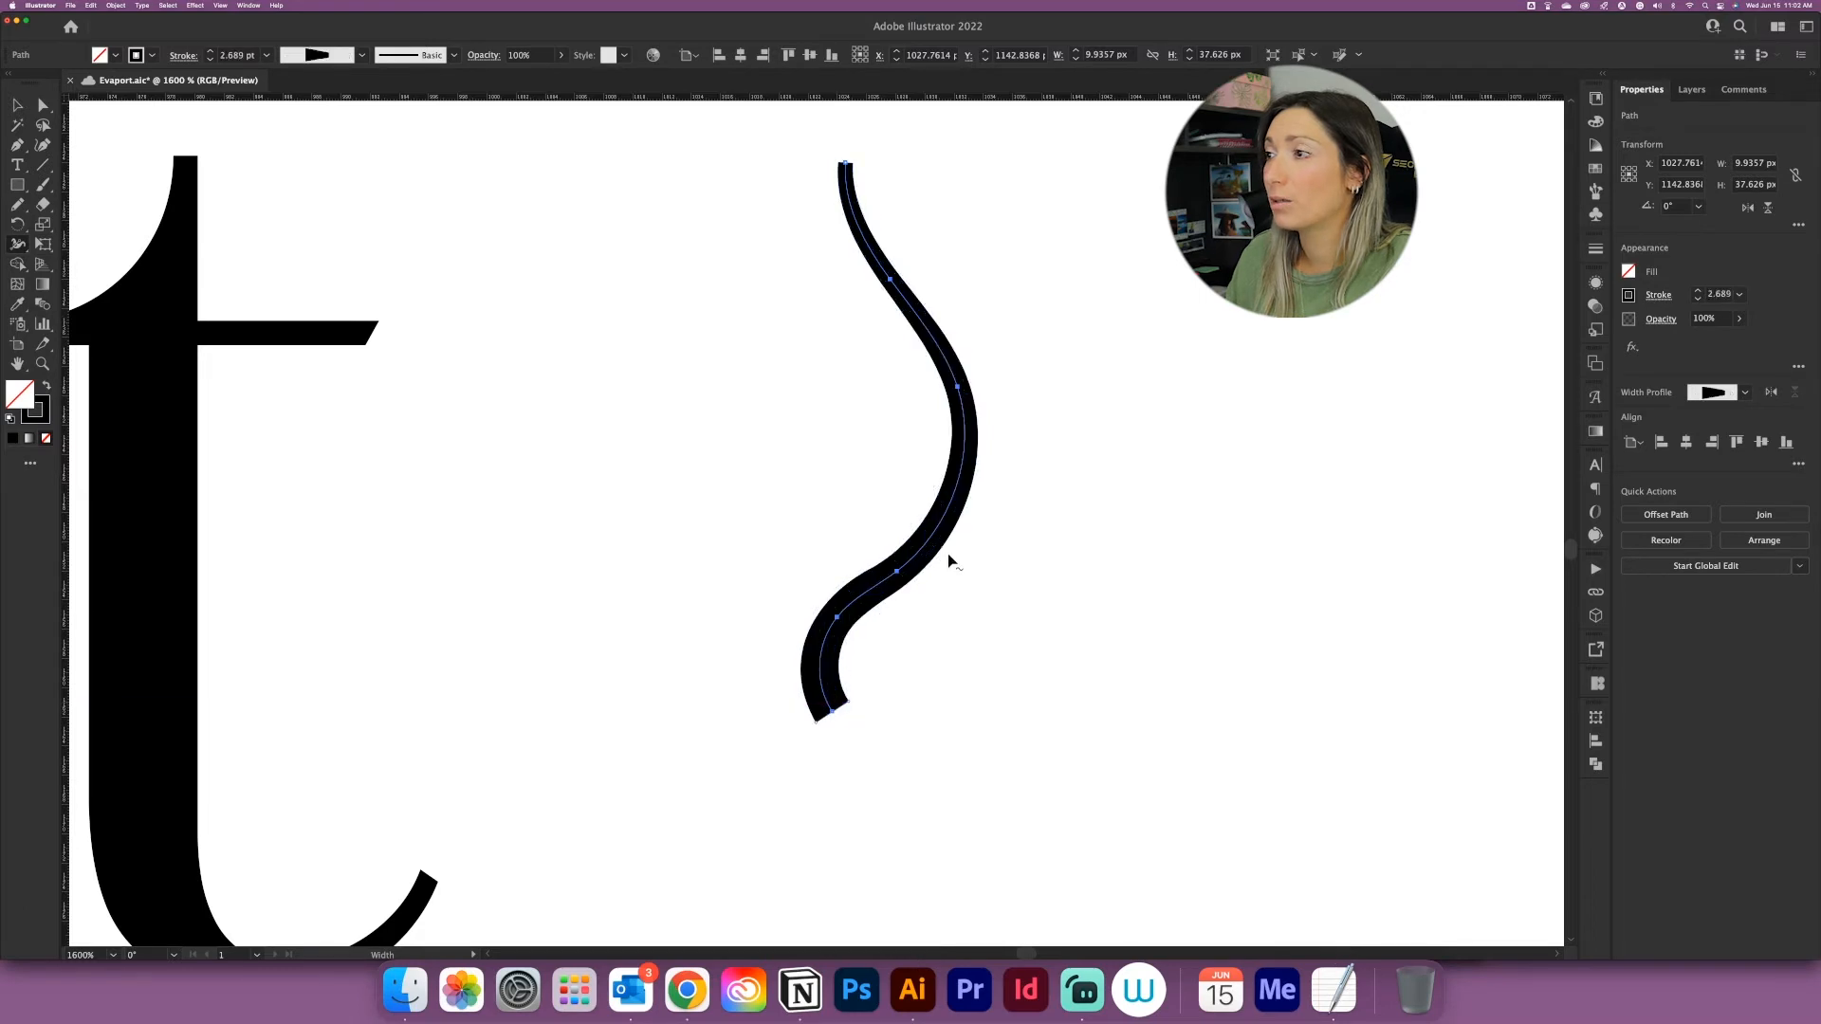
{"action": "left_click_drag", "start_coordinate": [852, 167], "coordinate": [848, 166]}
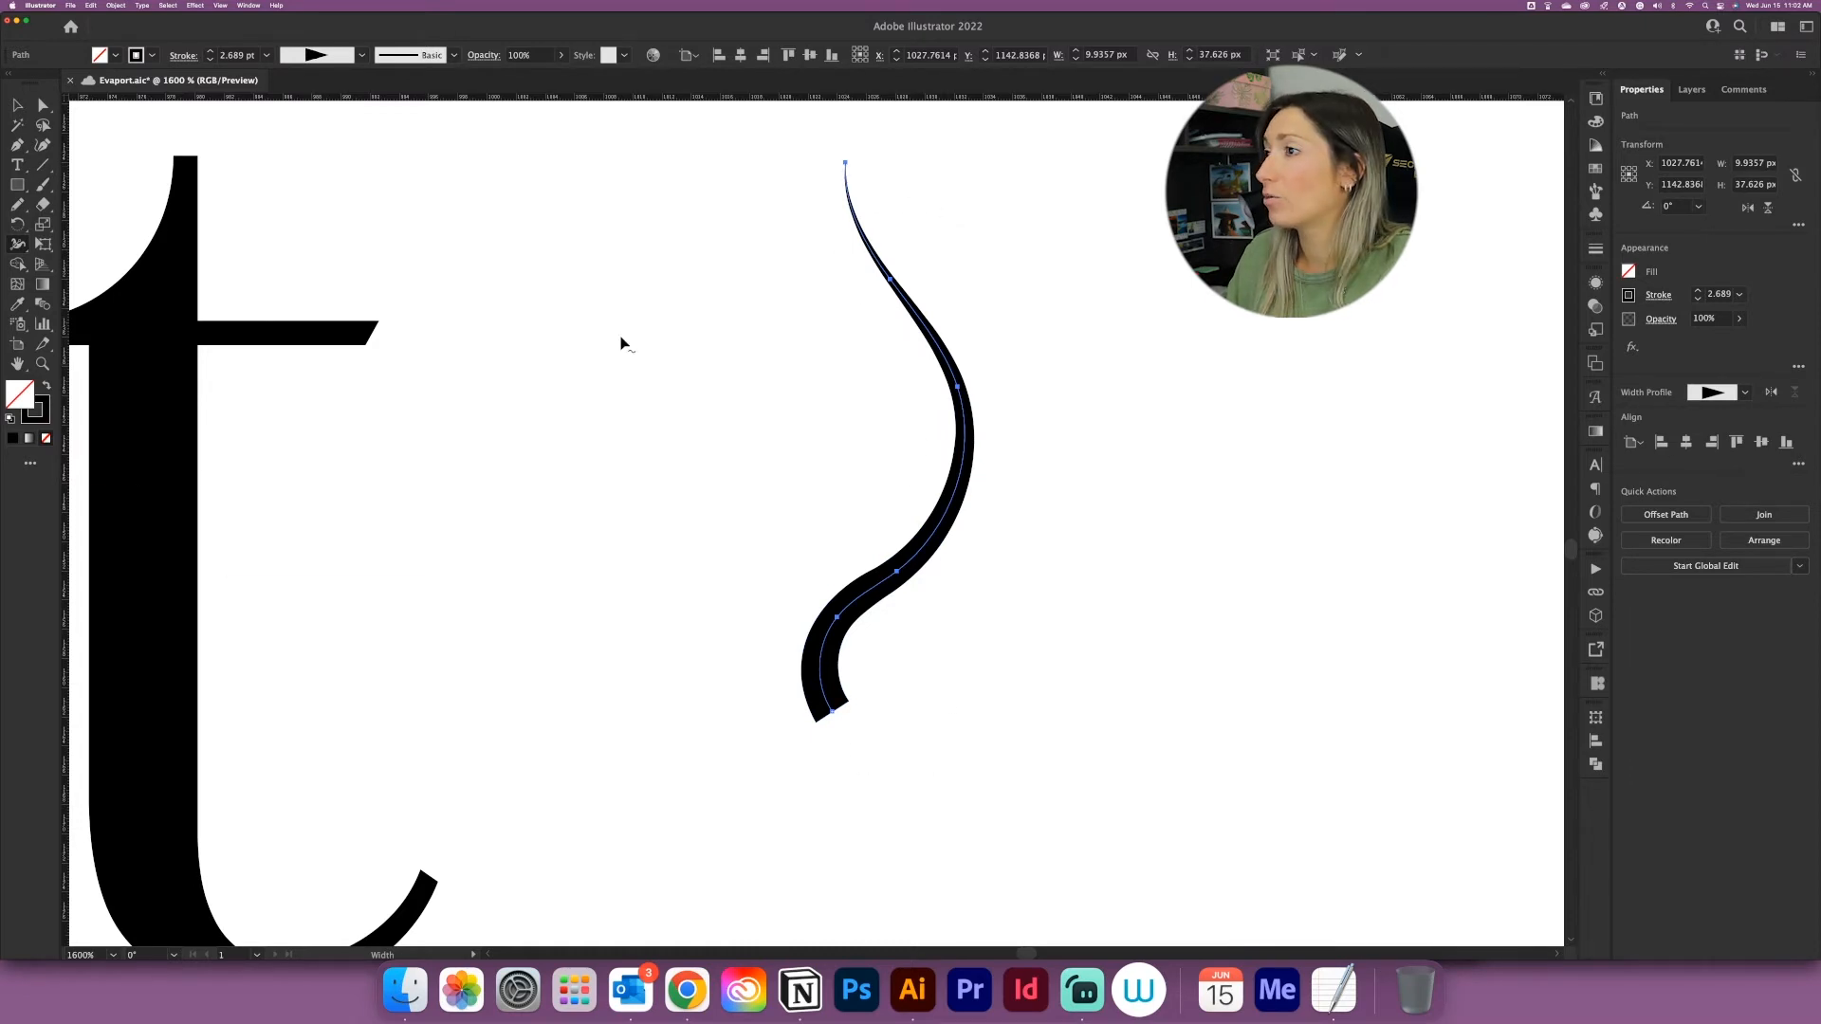
{"action": "key", "text": "v"}
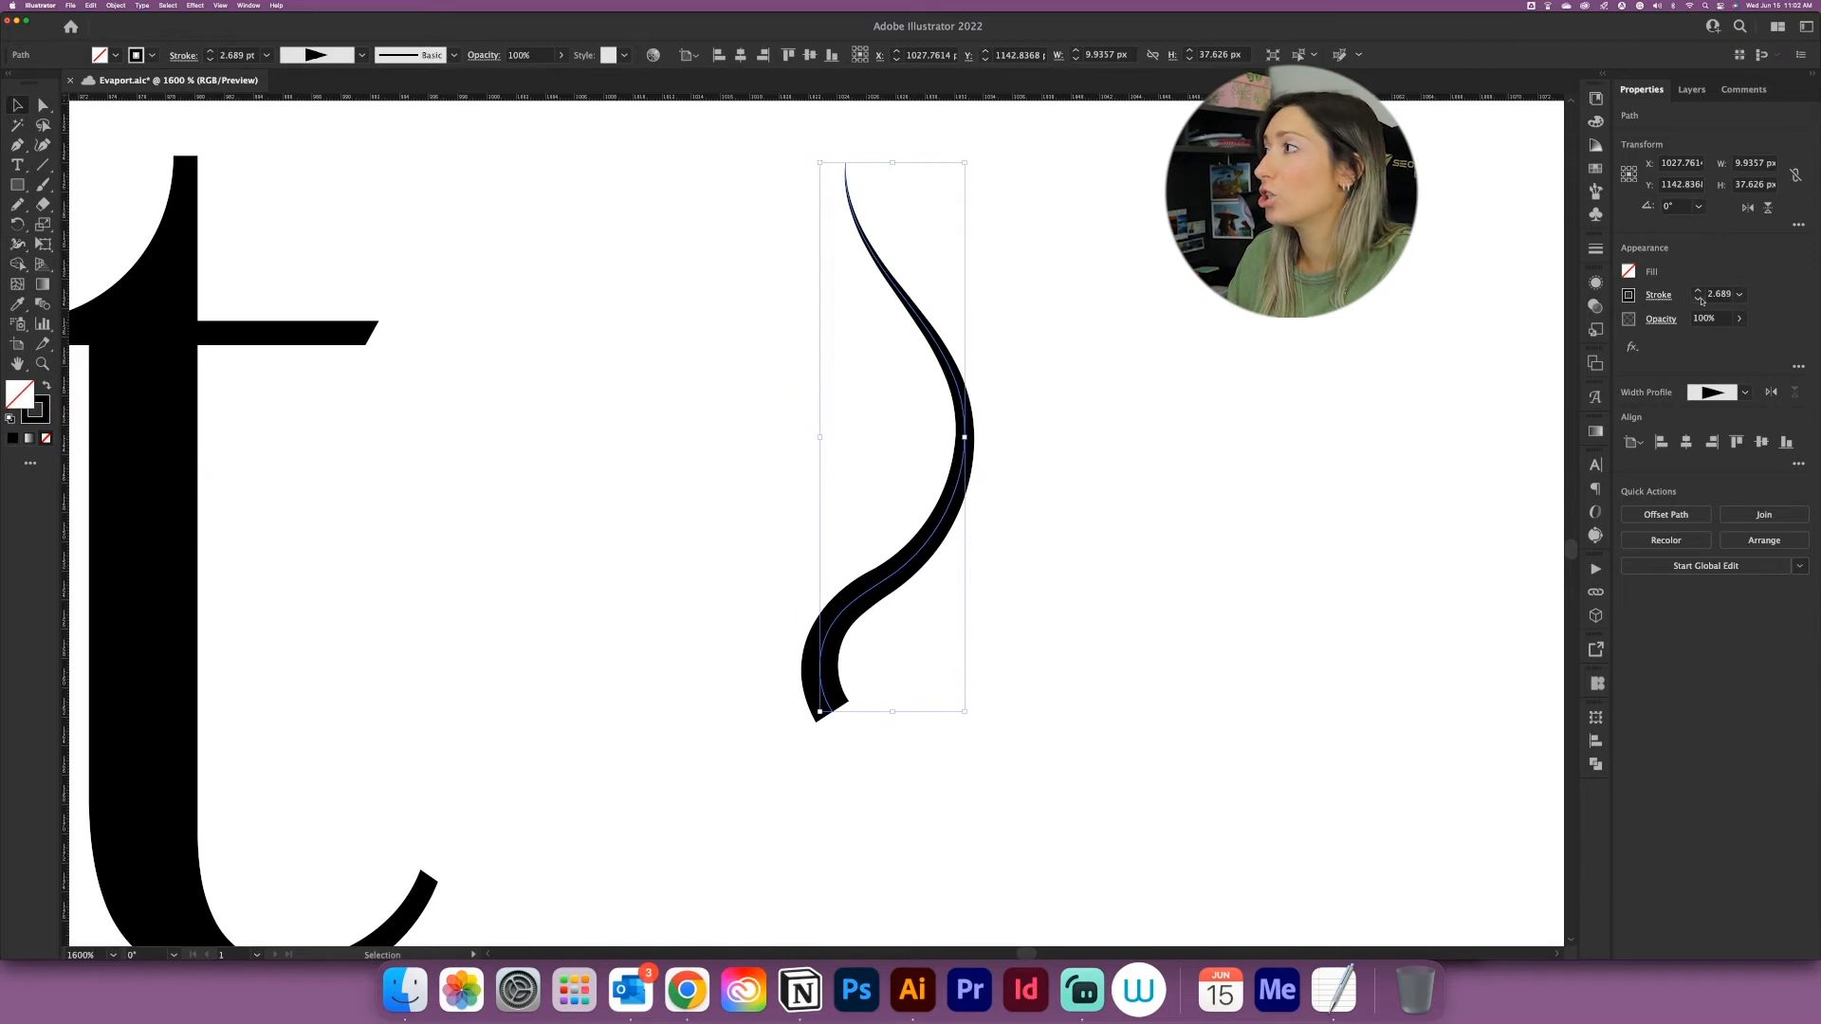
Step: Check the wavy line's stroke settings and examine its tapered shape up close
{"action": "left_click", "coordinate": [1658, 296]}
{"action": "left_click", "coordinate": [1576, 339]}
{"action": "left_click", "coordinate": [1162, 683]}
{"action": "left_click", "coordinate": [1161, 684]}
{"action": "scroll", "coordinate": [1161, 683], "scroll_direction": "up", "scroll_amount": 1}
{"action": "left_click_drag", "start_coordinate": [973, 446], "coordinate": [987, 759]}
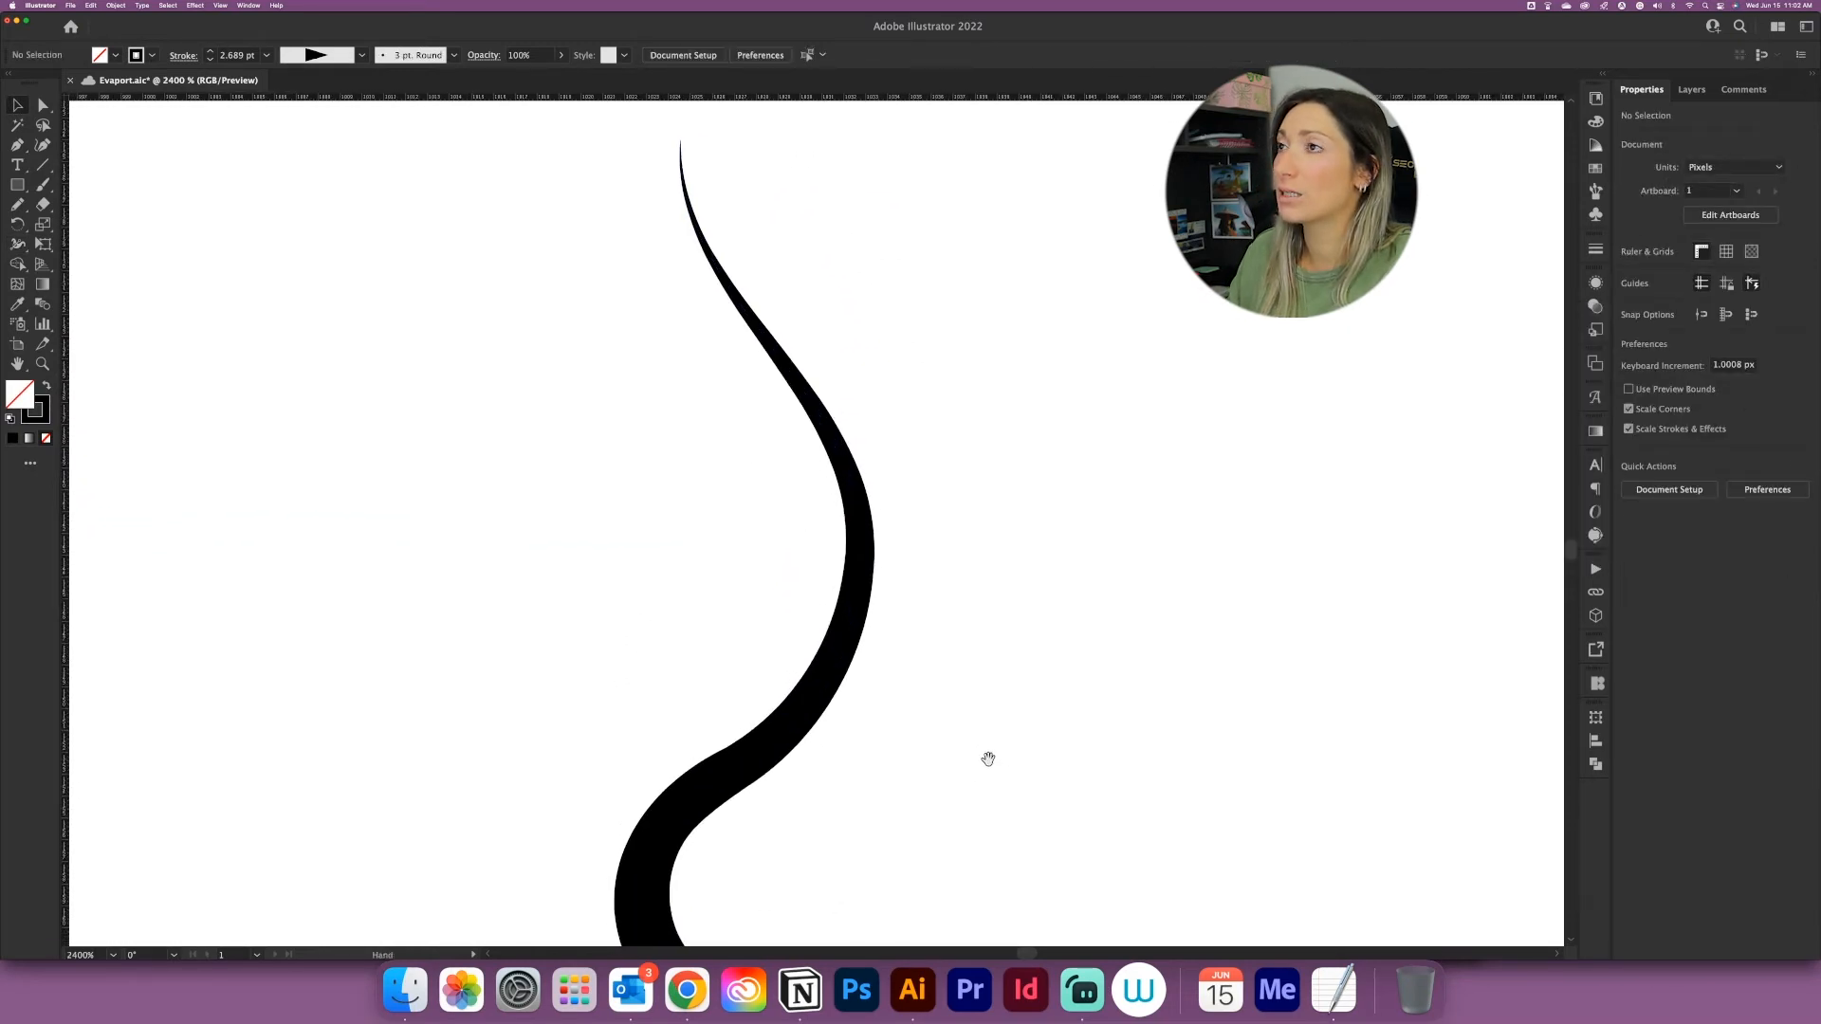
{"action": "scroll", "coordinate": [988, 758], "scroll_direction": "down", "scroll_amount": 1}
{"action": "left_click_drag", "start_coordinate": [1081, 683], "coordinate": [989, 612]}
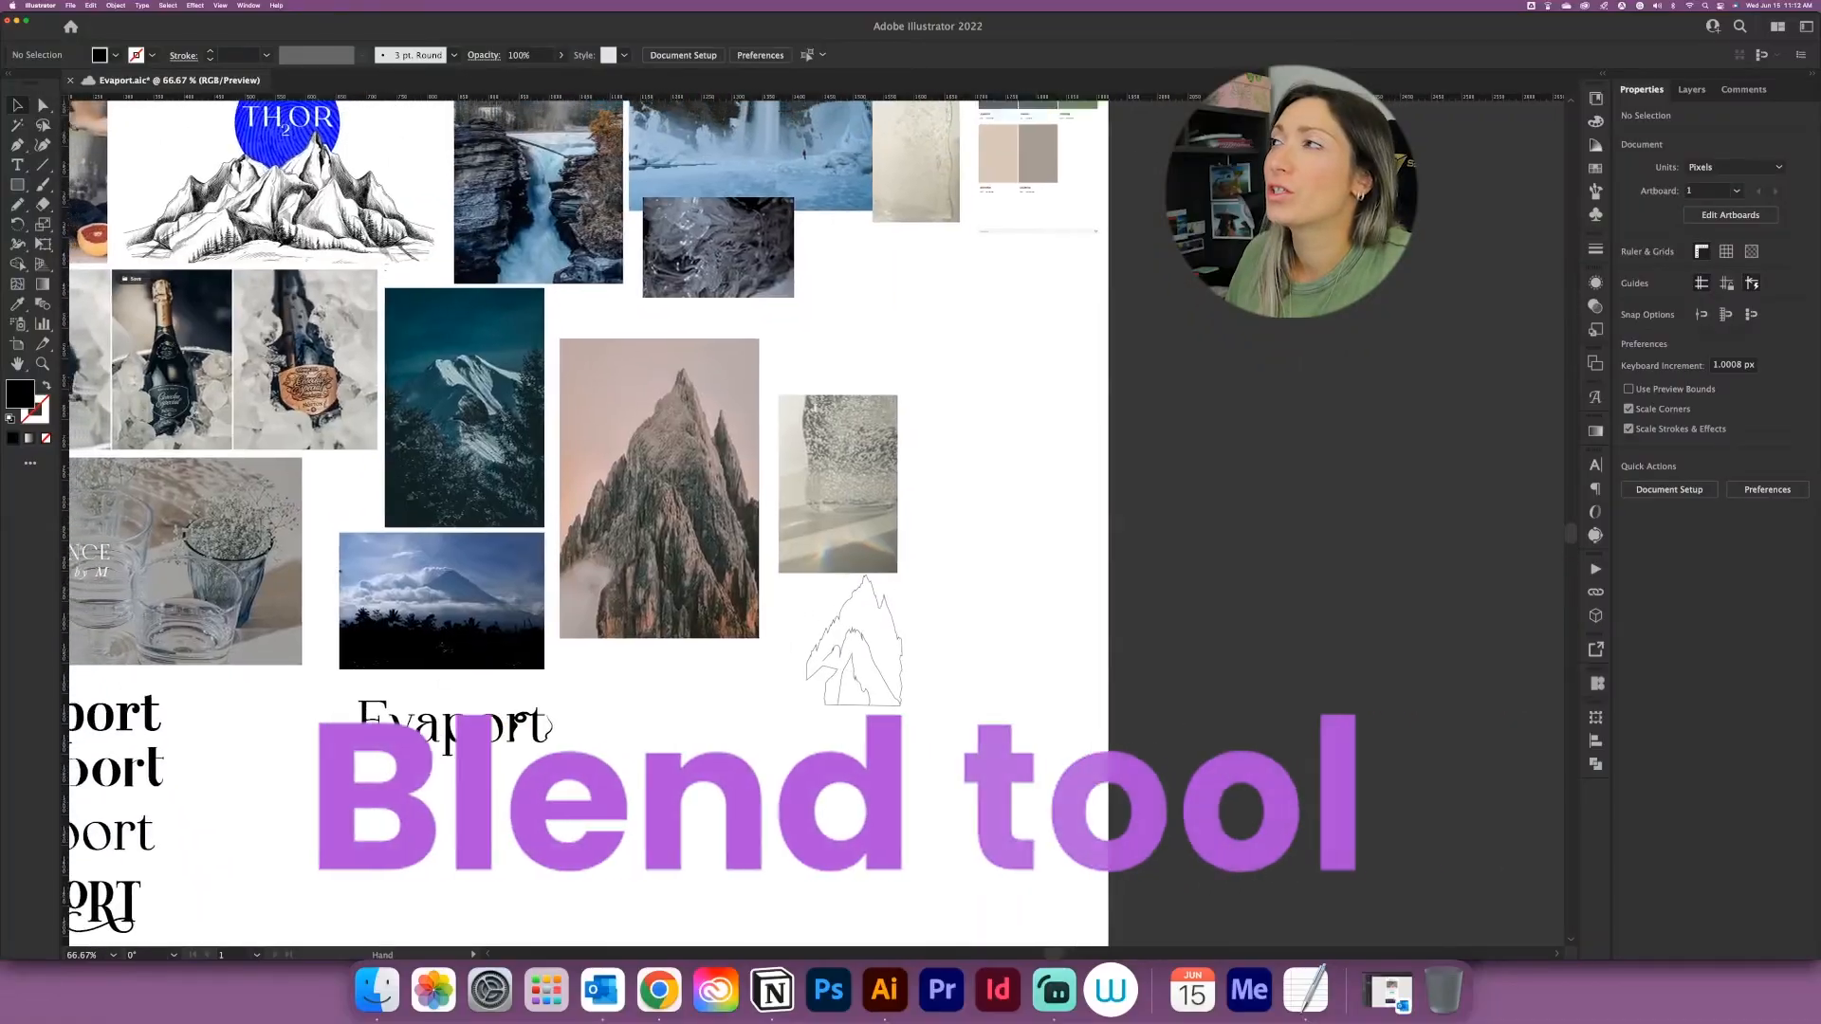
Step: Draw a black circle about 91 px across in the blank area below the customised Evaport wordmark with the Ellipse tool
{"action": "scroll", "coordinate": [863, 488], "scroll_direction": "down", "scroll_amount": 5}
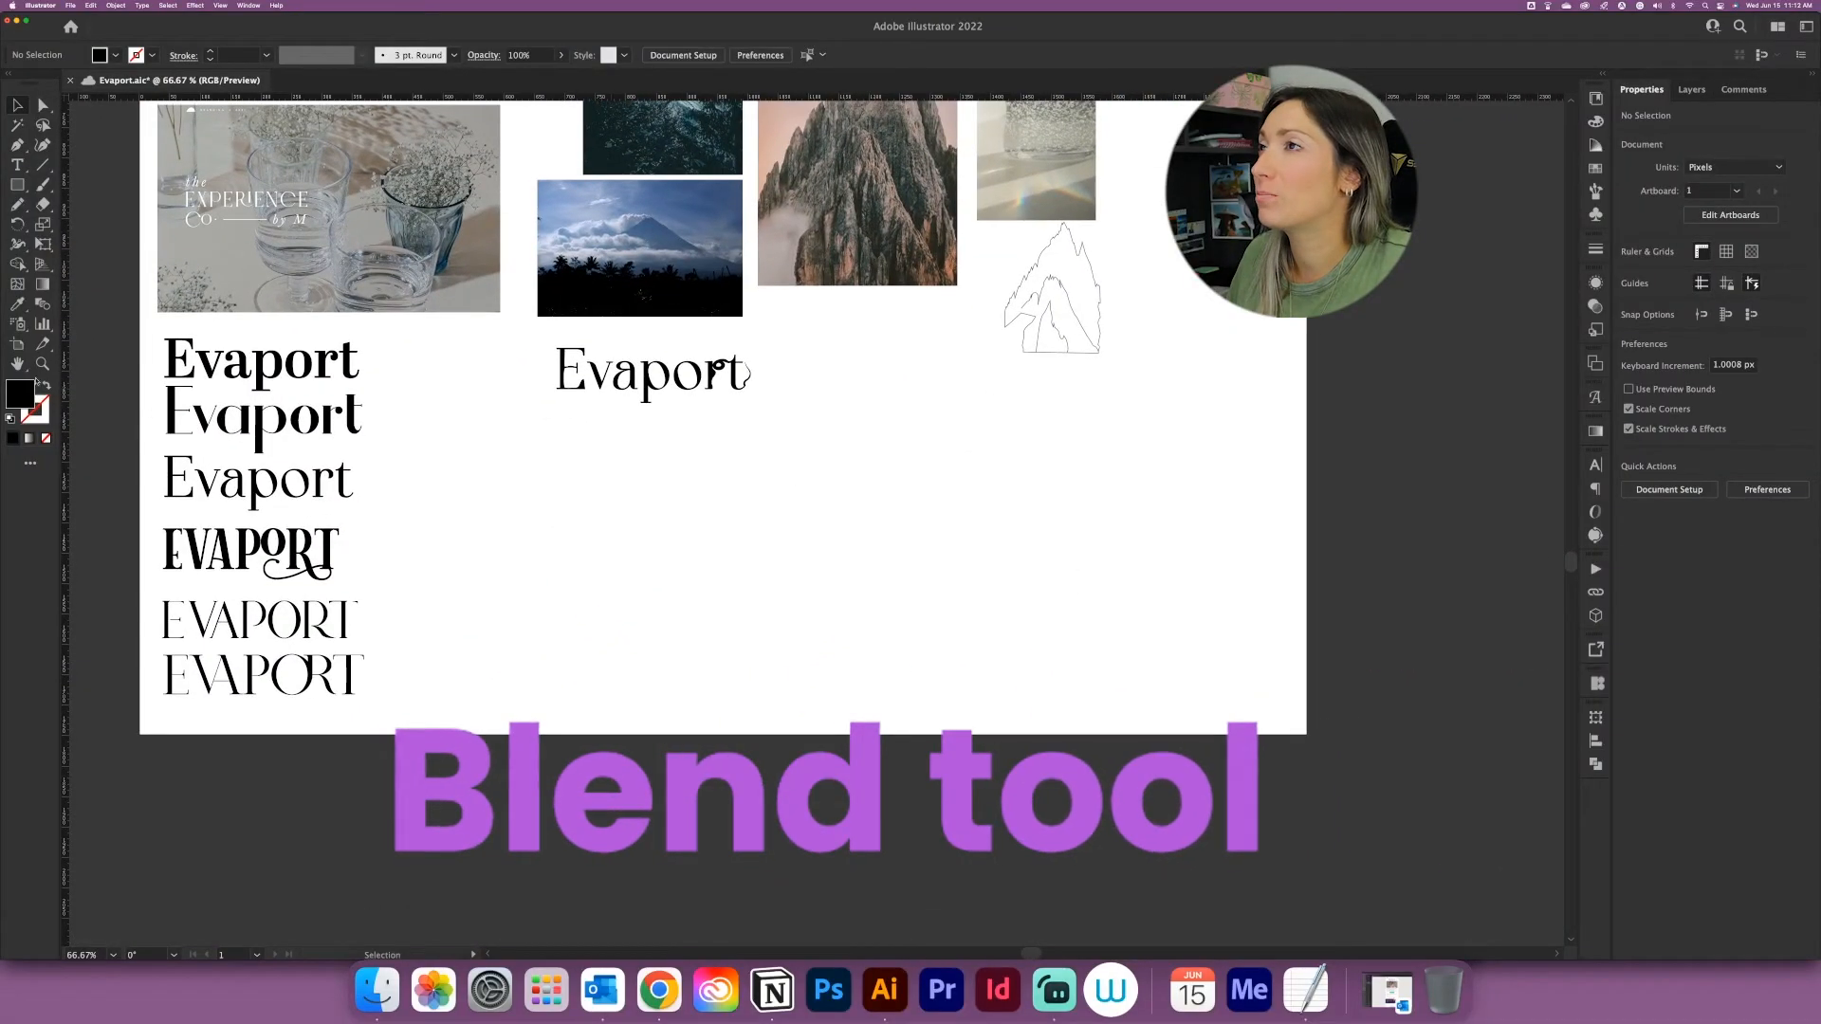
{"action": "left_click", "coordinate": [20, 186]}
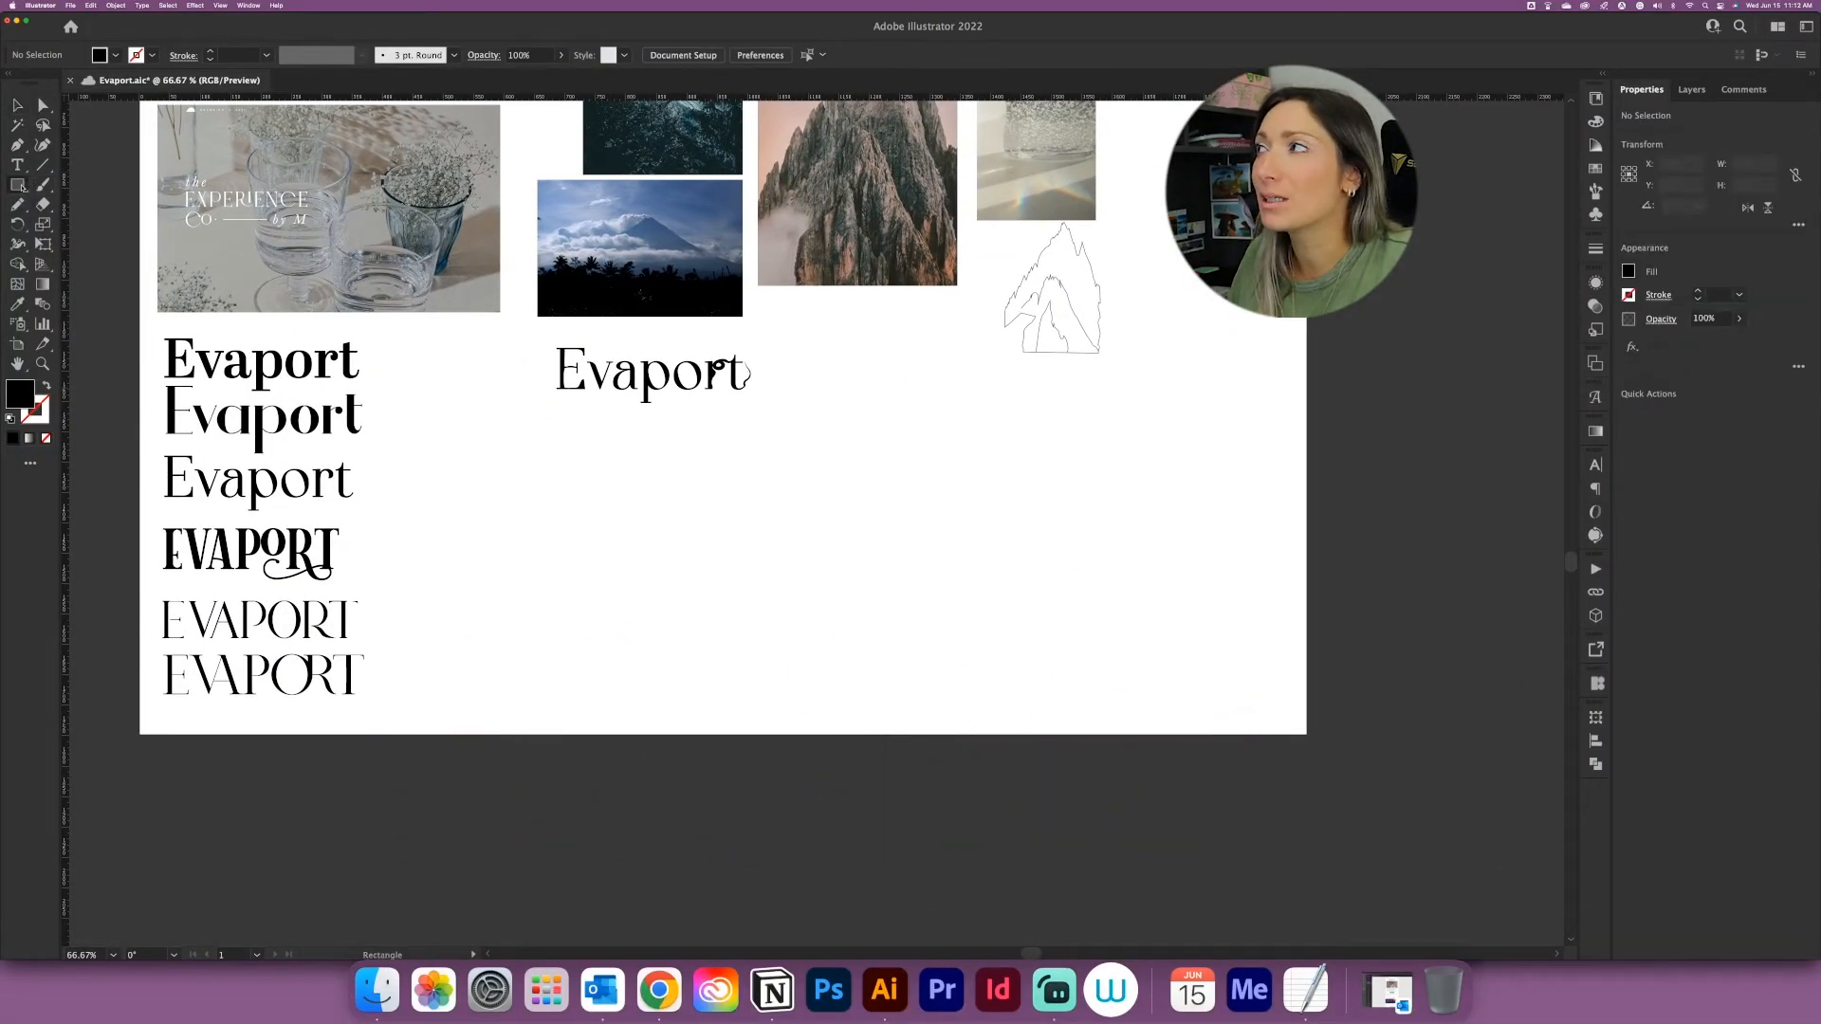
{"action": "left_click_drag", "start_coordinate": [20, 186], "coordinate": [85, 223]}
{"action": "left_click_drag", "start_coordinate": [515, 477], "coordinate": [568, 534]}
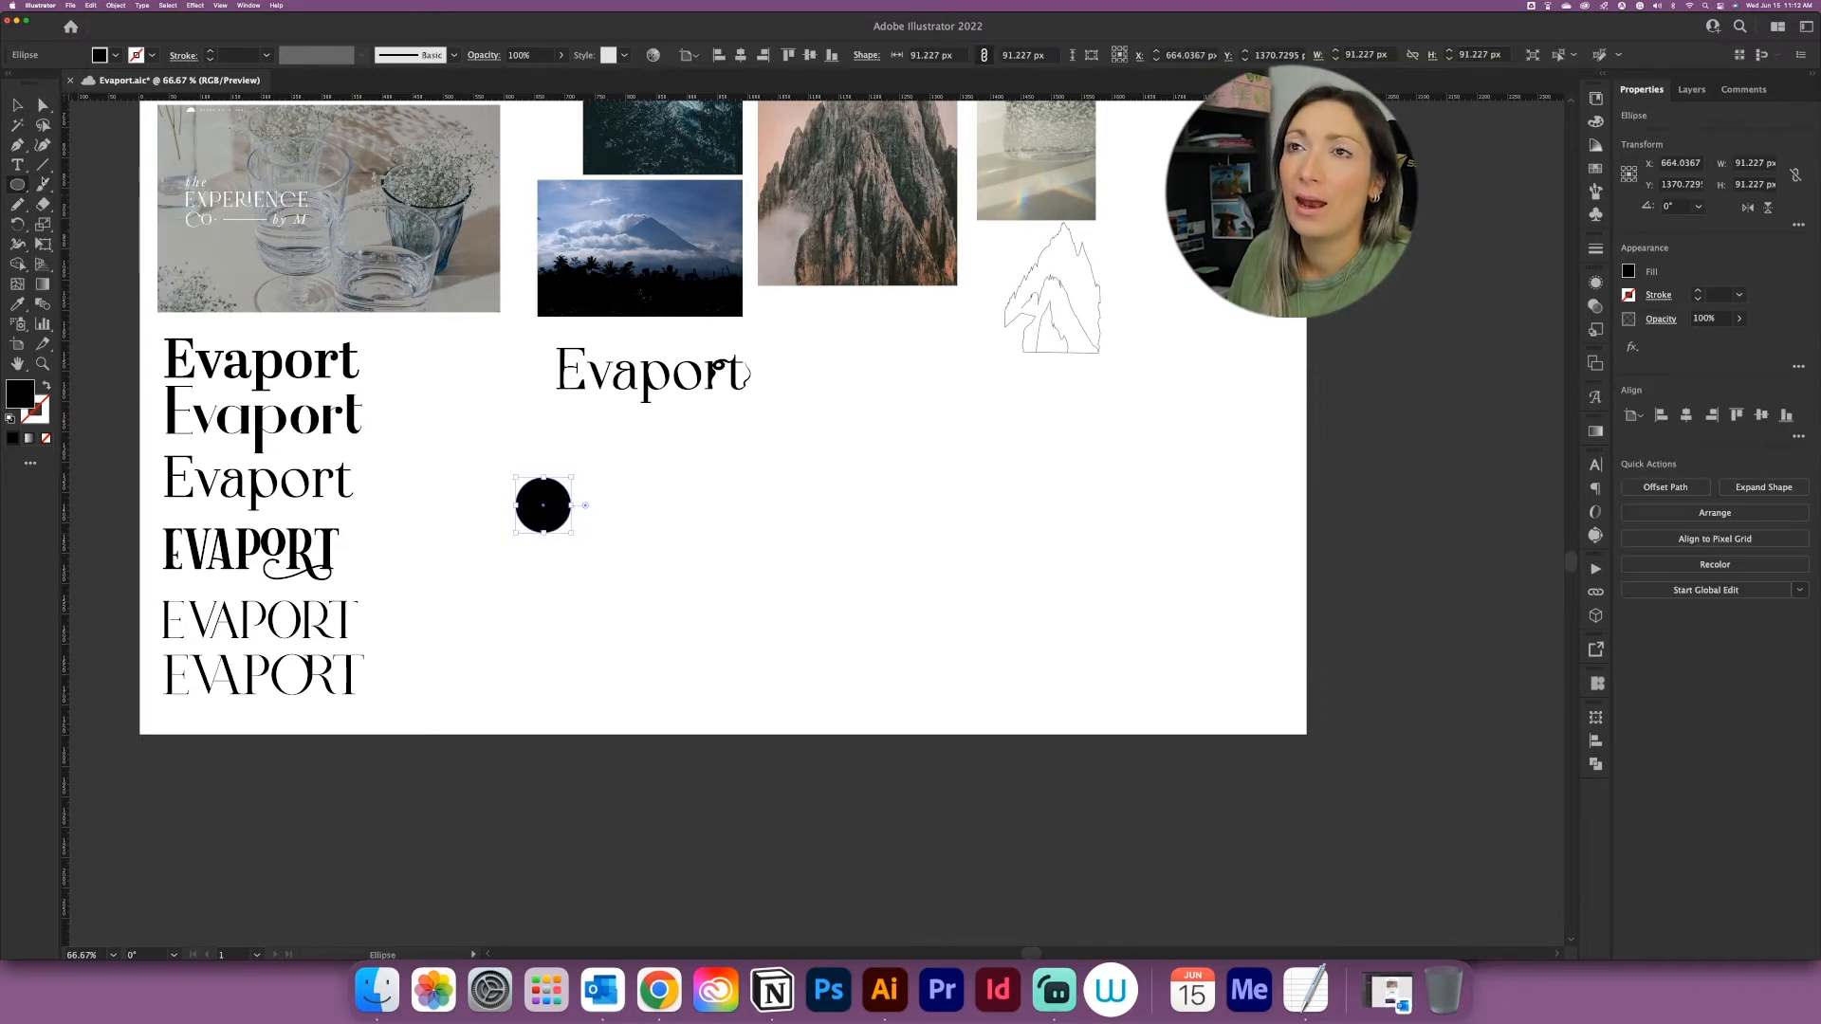
Step: Duplicate the circle to its right, level with the original
{"action": "left_click", "coordinate": [712, 528]}
{"action": "left_click", "coordinate": [557, 522]}
{"action": "left_click_drag", "start_coordinate": [557, 523], "coordinate": [762, 522]}
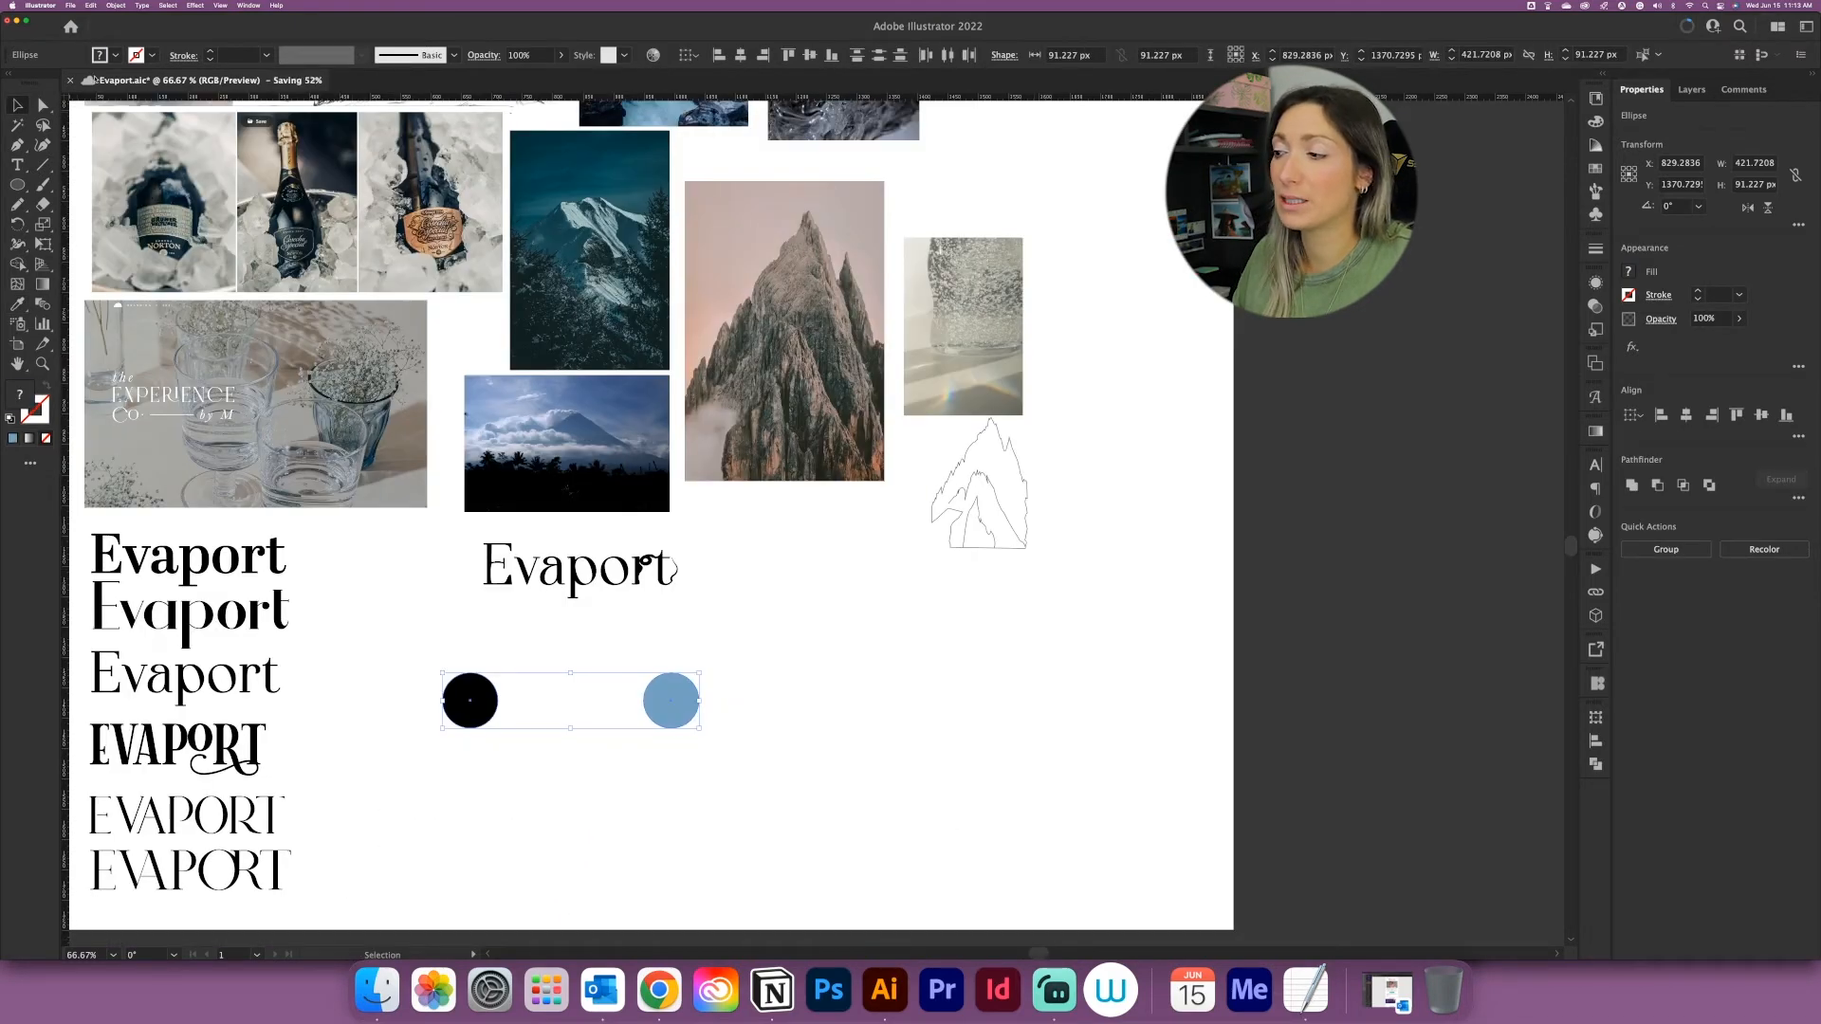
Step: Blend the black and blue circles into each other with the Blend Make command
{"action": "left_click", "coordinate": [116, 4]}
{"action": "mouse_move", "coordinate": [144, 326]}
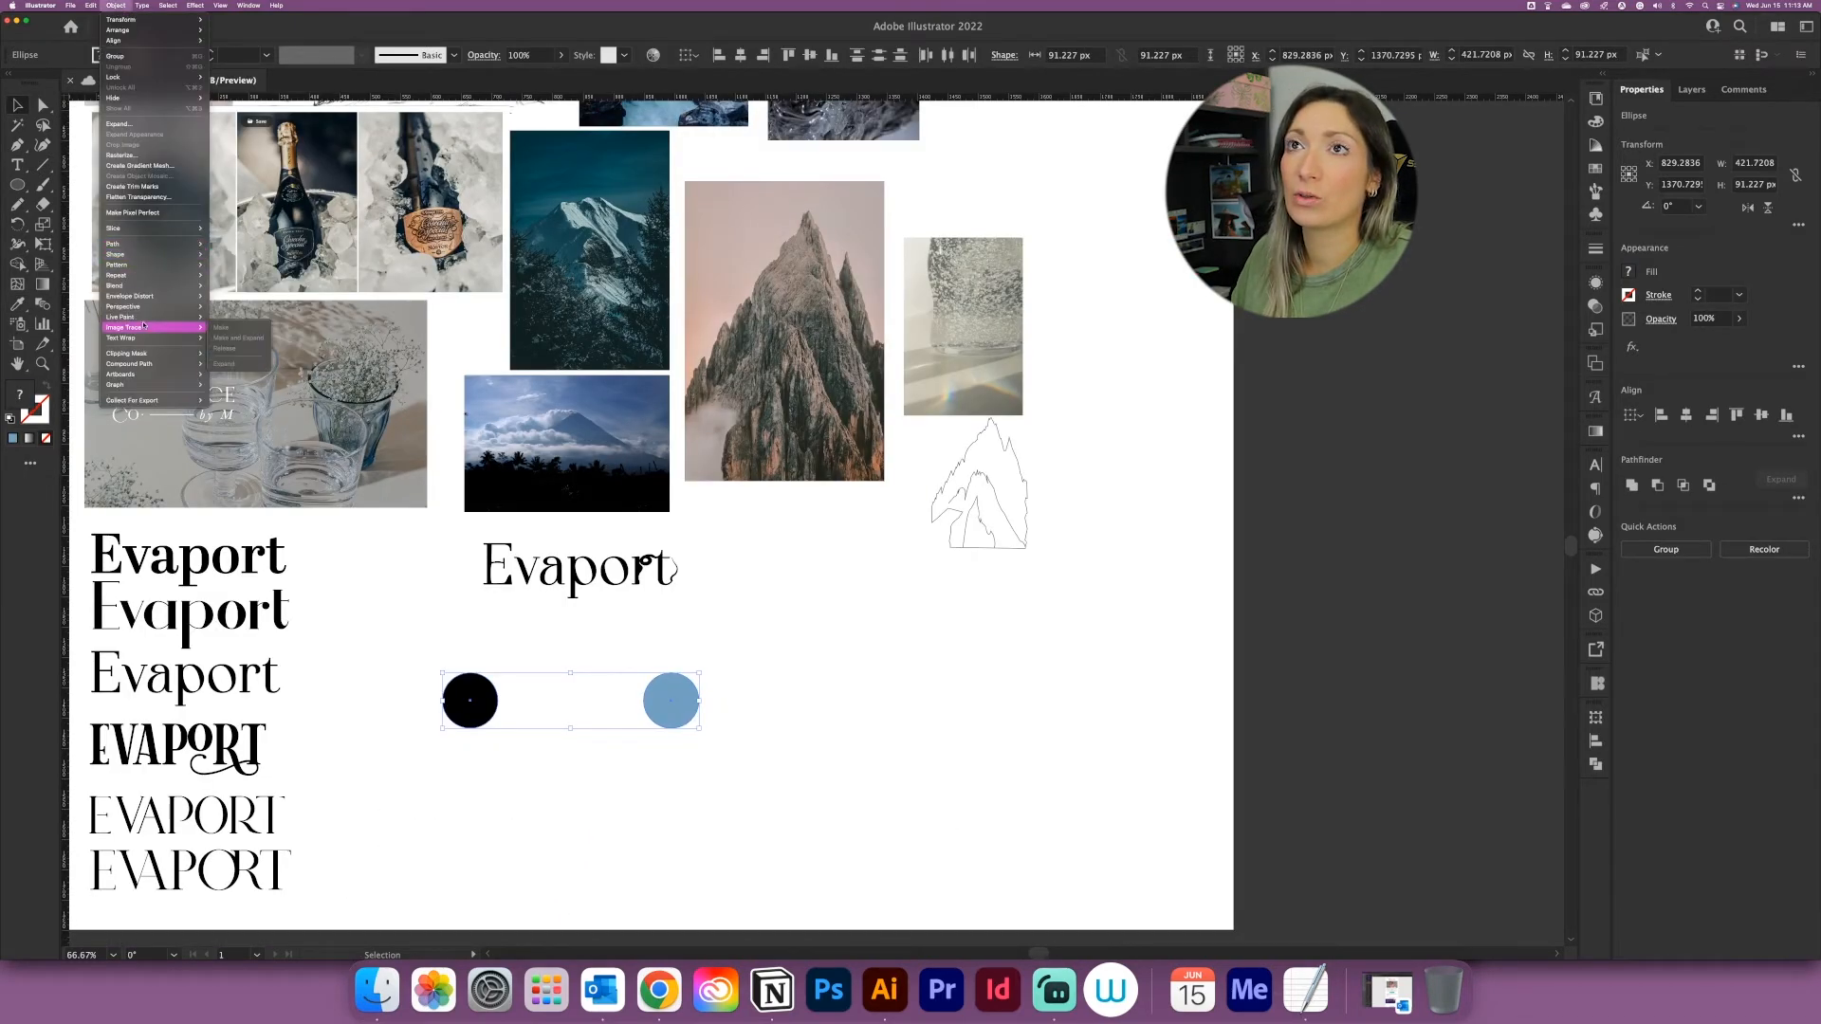
{"action": "mouse_move", "coordinate": [202, 282]}
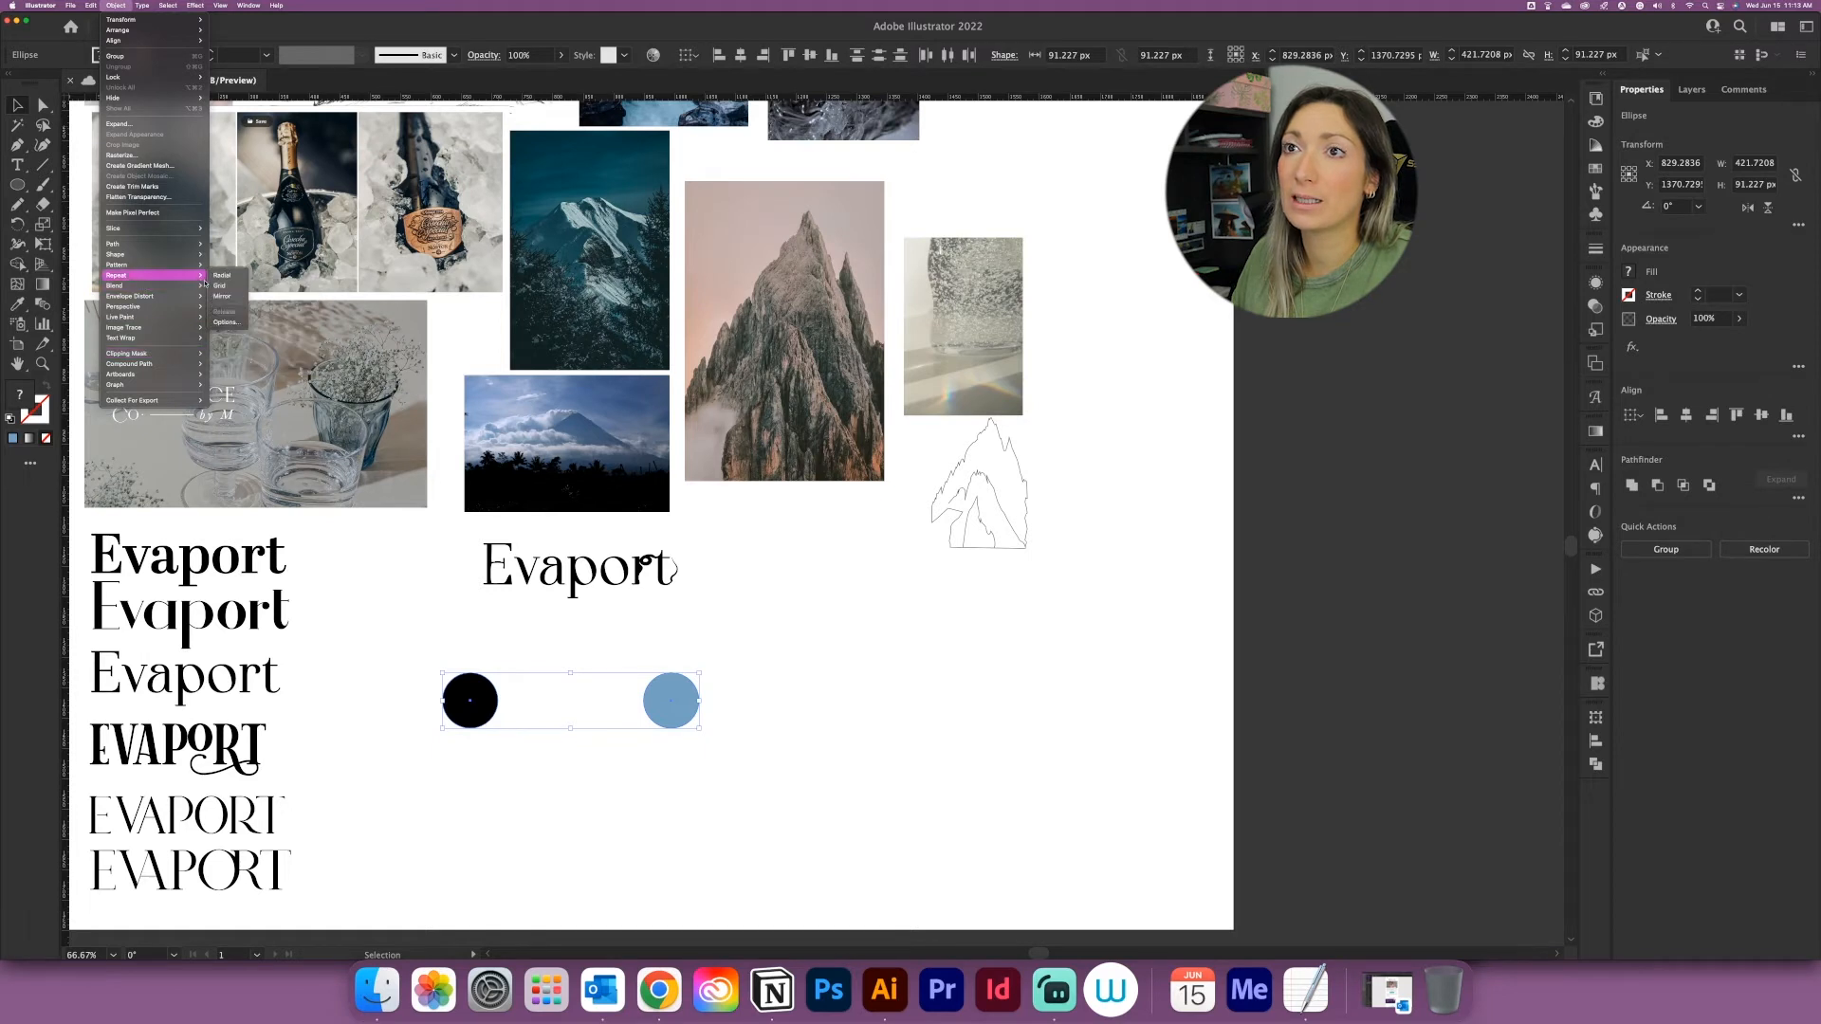
{"action": "left_click", "coordinate": [233, 286]}
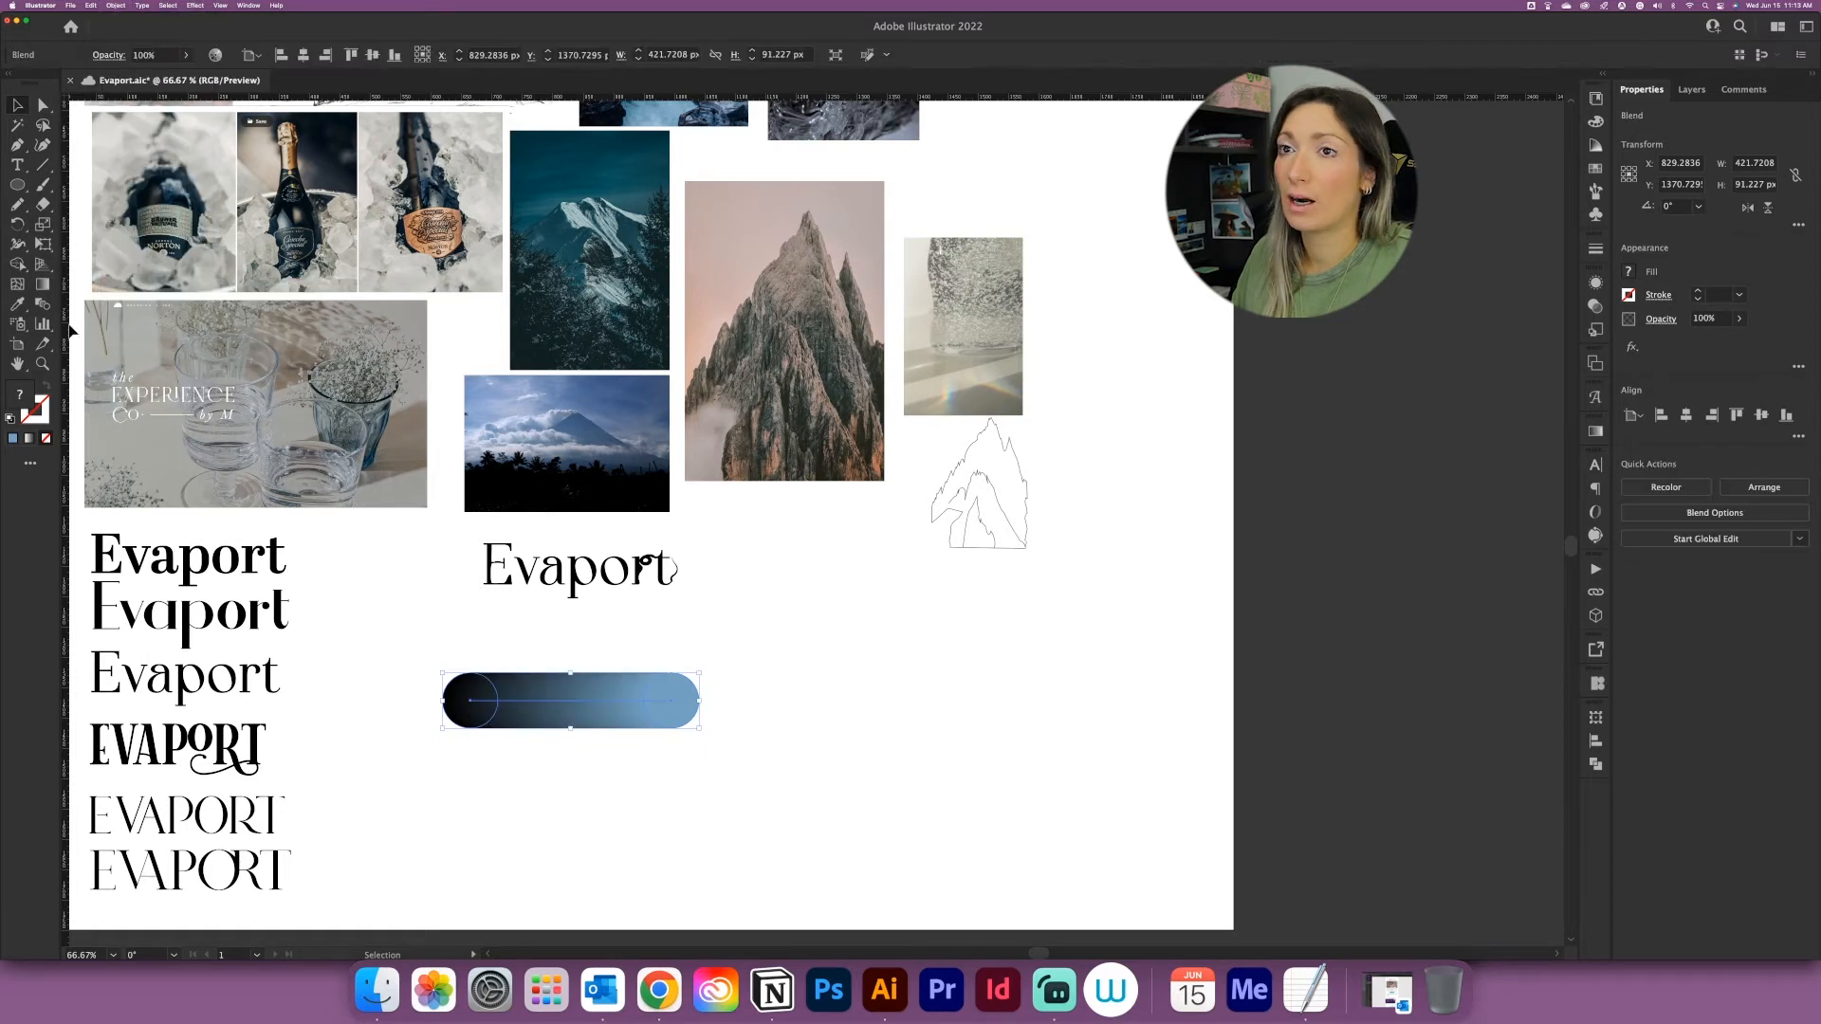
Step: Set the black-to-blue blend's spacing to Specified Steps with five intermediate circles
{"action": "double_click", "coordinate": [45, 304]}
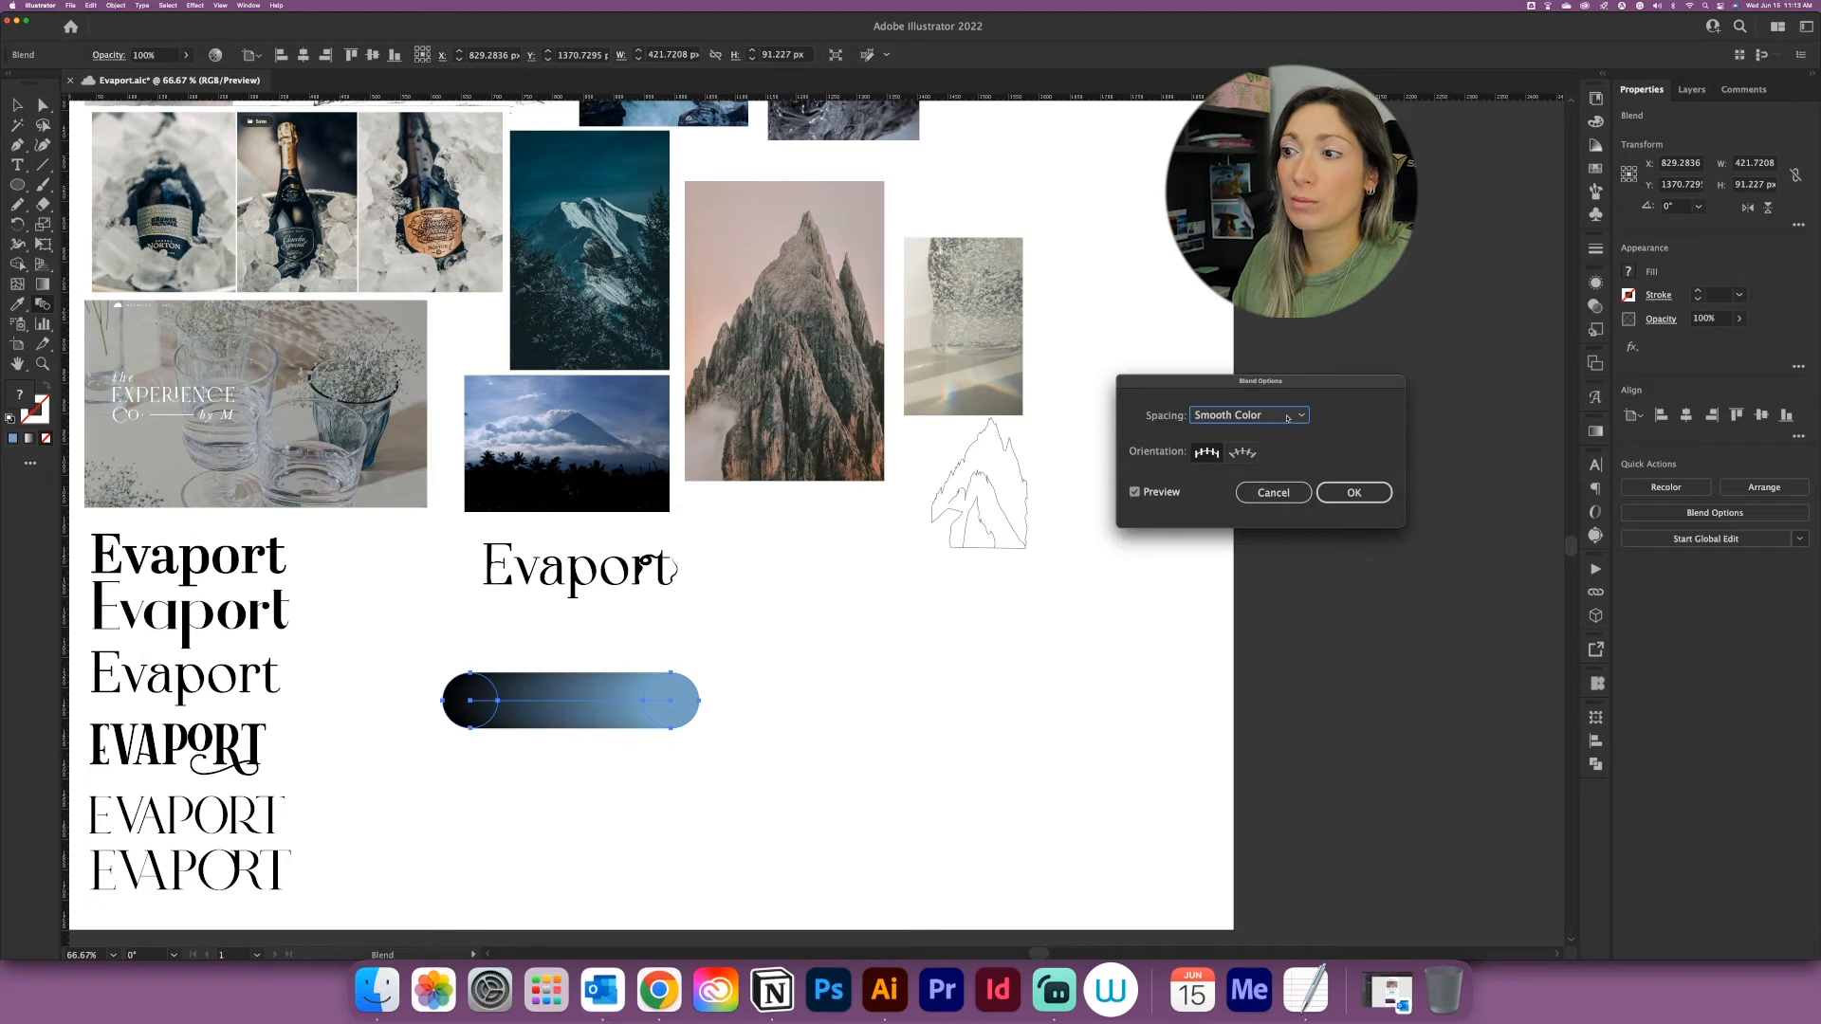
{"action": "left_click", "coordinate": [1248, 415]}
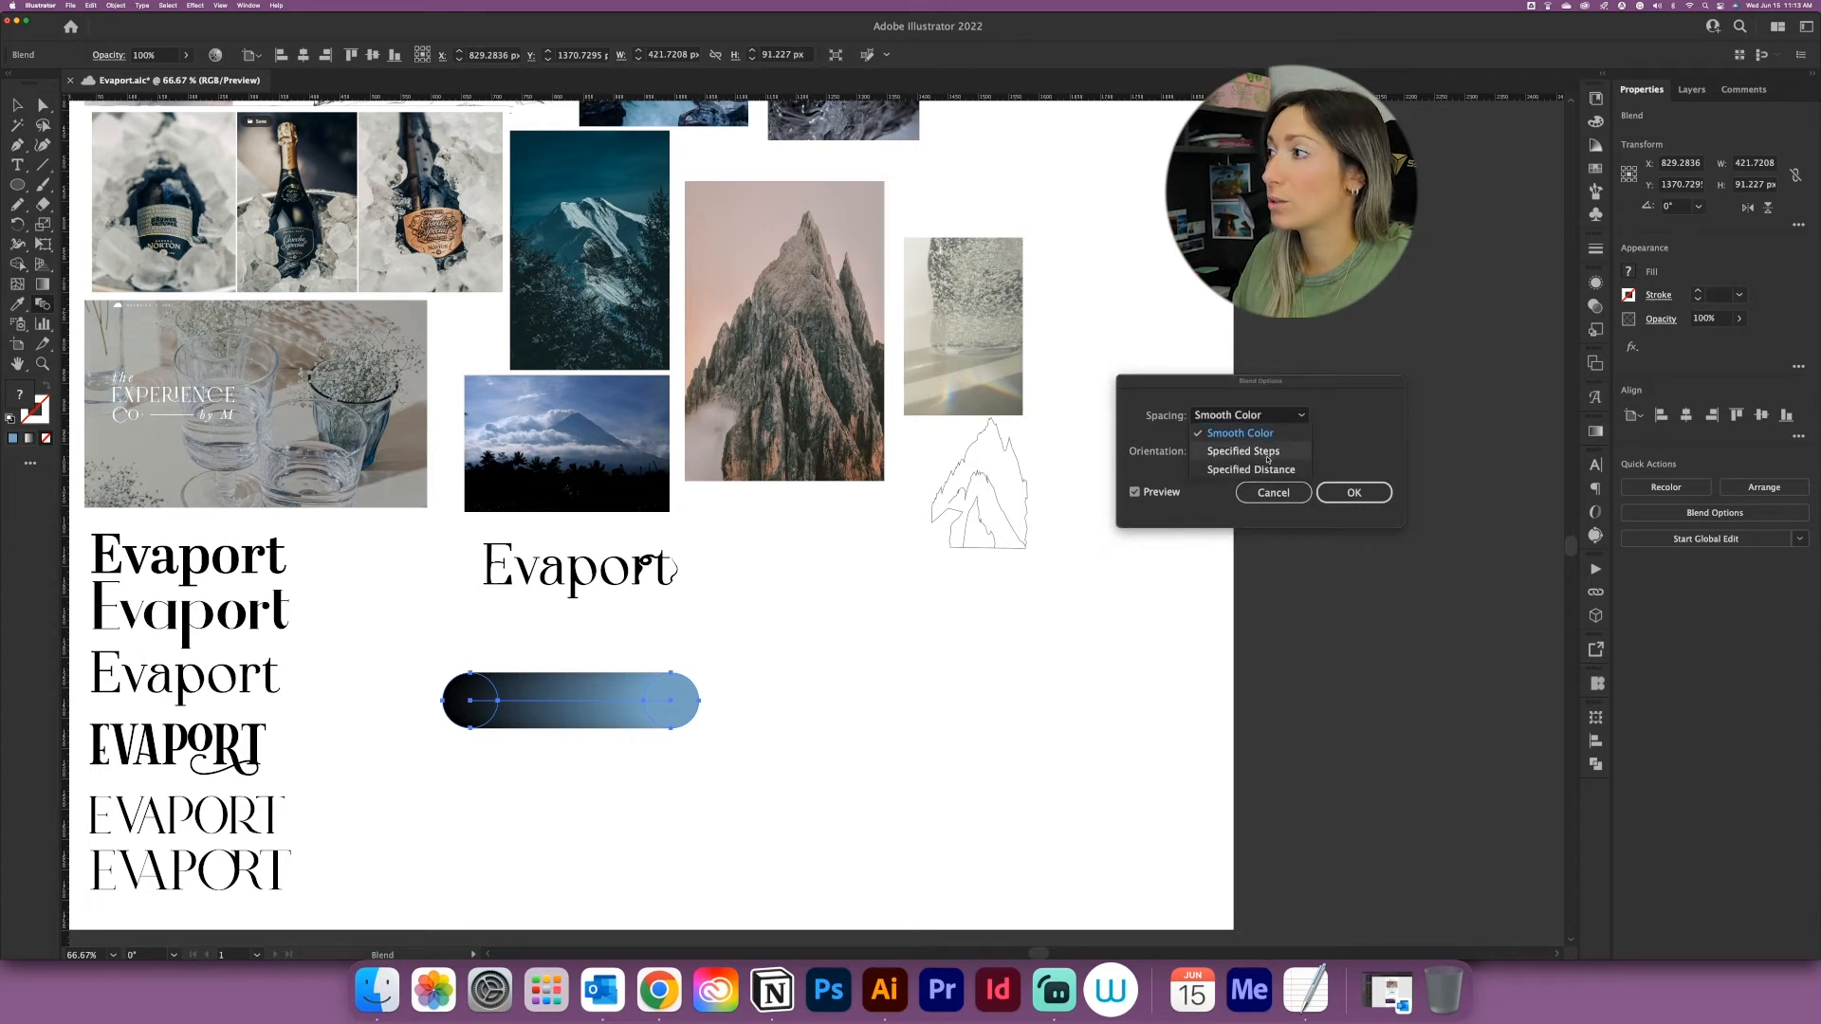
{"action": "left_click", "coordinate": [1267, 451]}
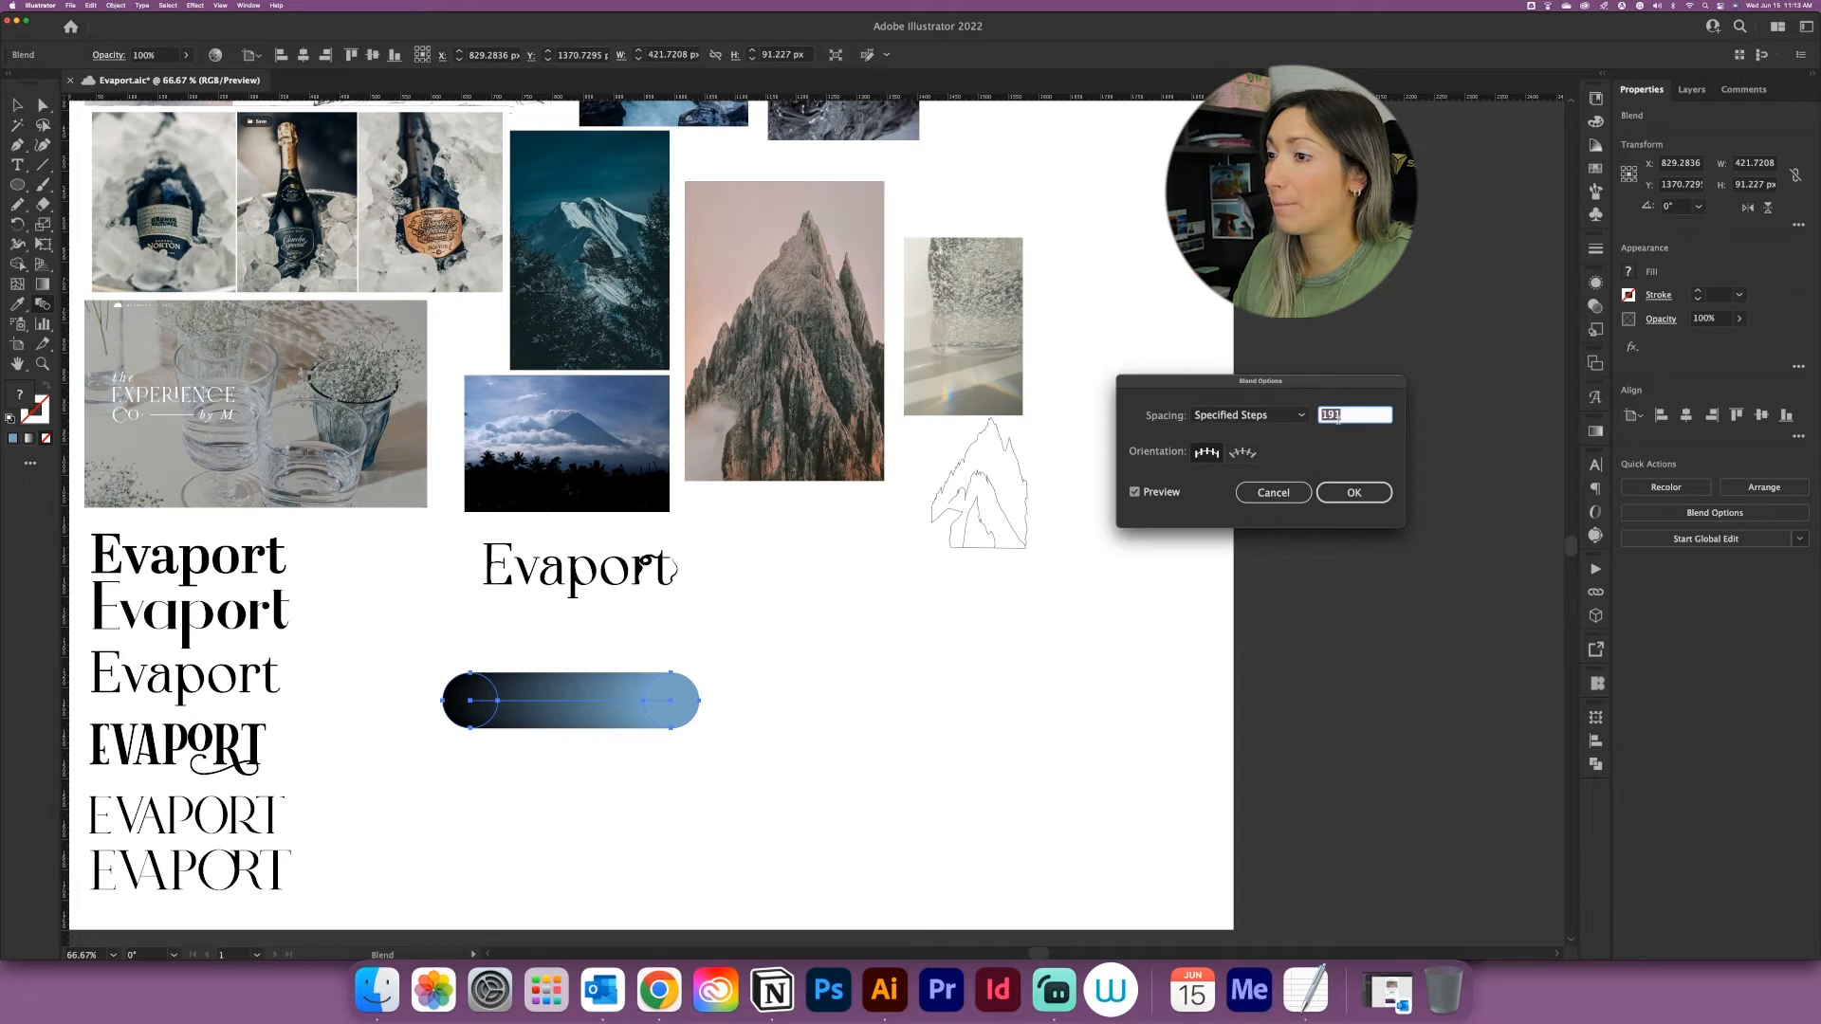
{"action": "type", "text": "3"}
{"action": "left_click", "coordinate": [1135, 493]}
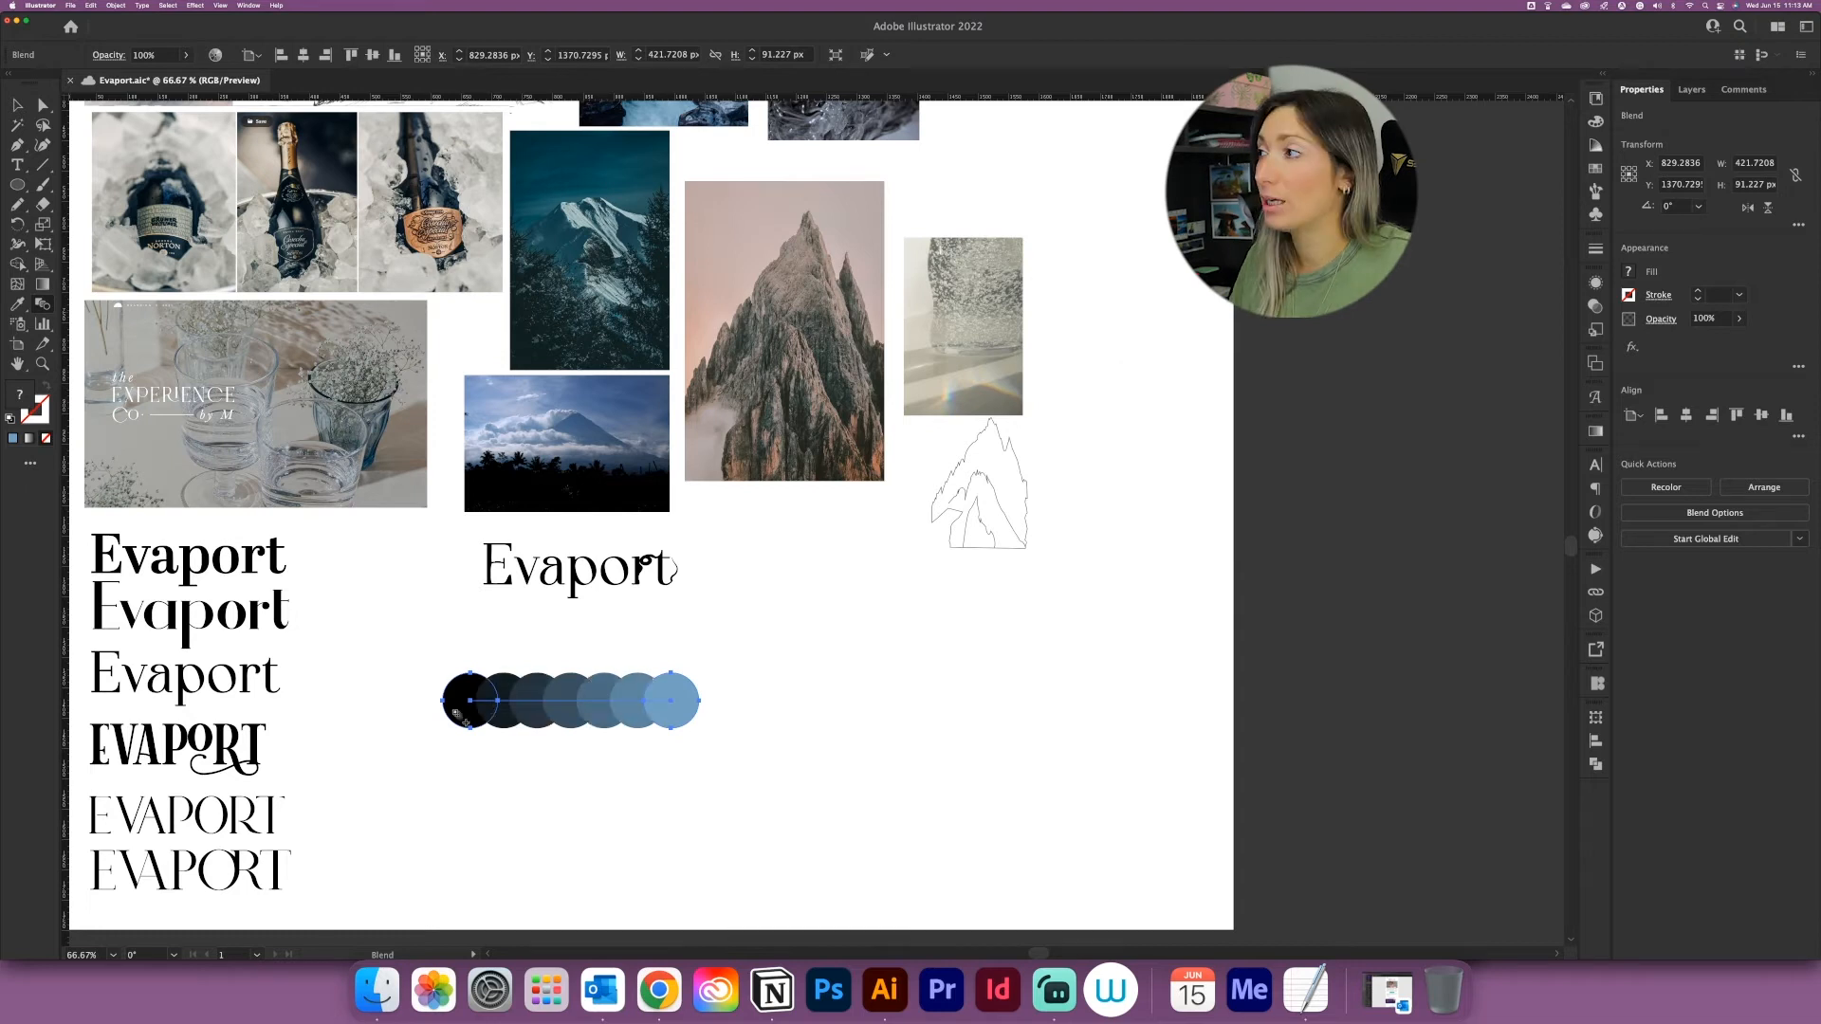
Step: Set the black, orange and blue blend's spacing to Specified Steps with three steps between each pair of key colours
{"action": "left_click", "coordinate": [185, 676]}
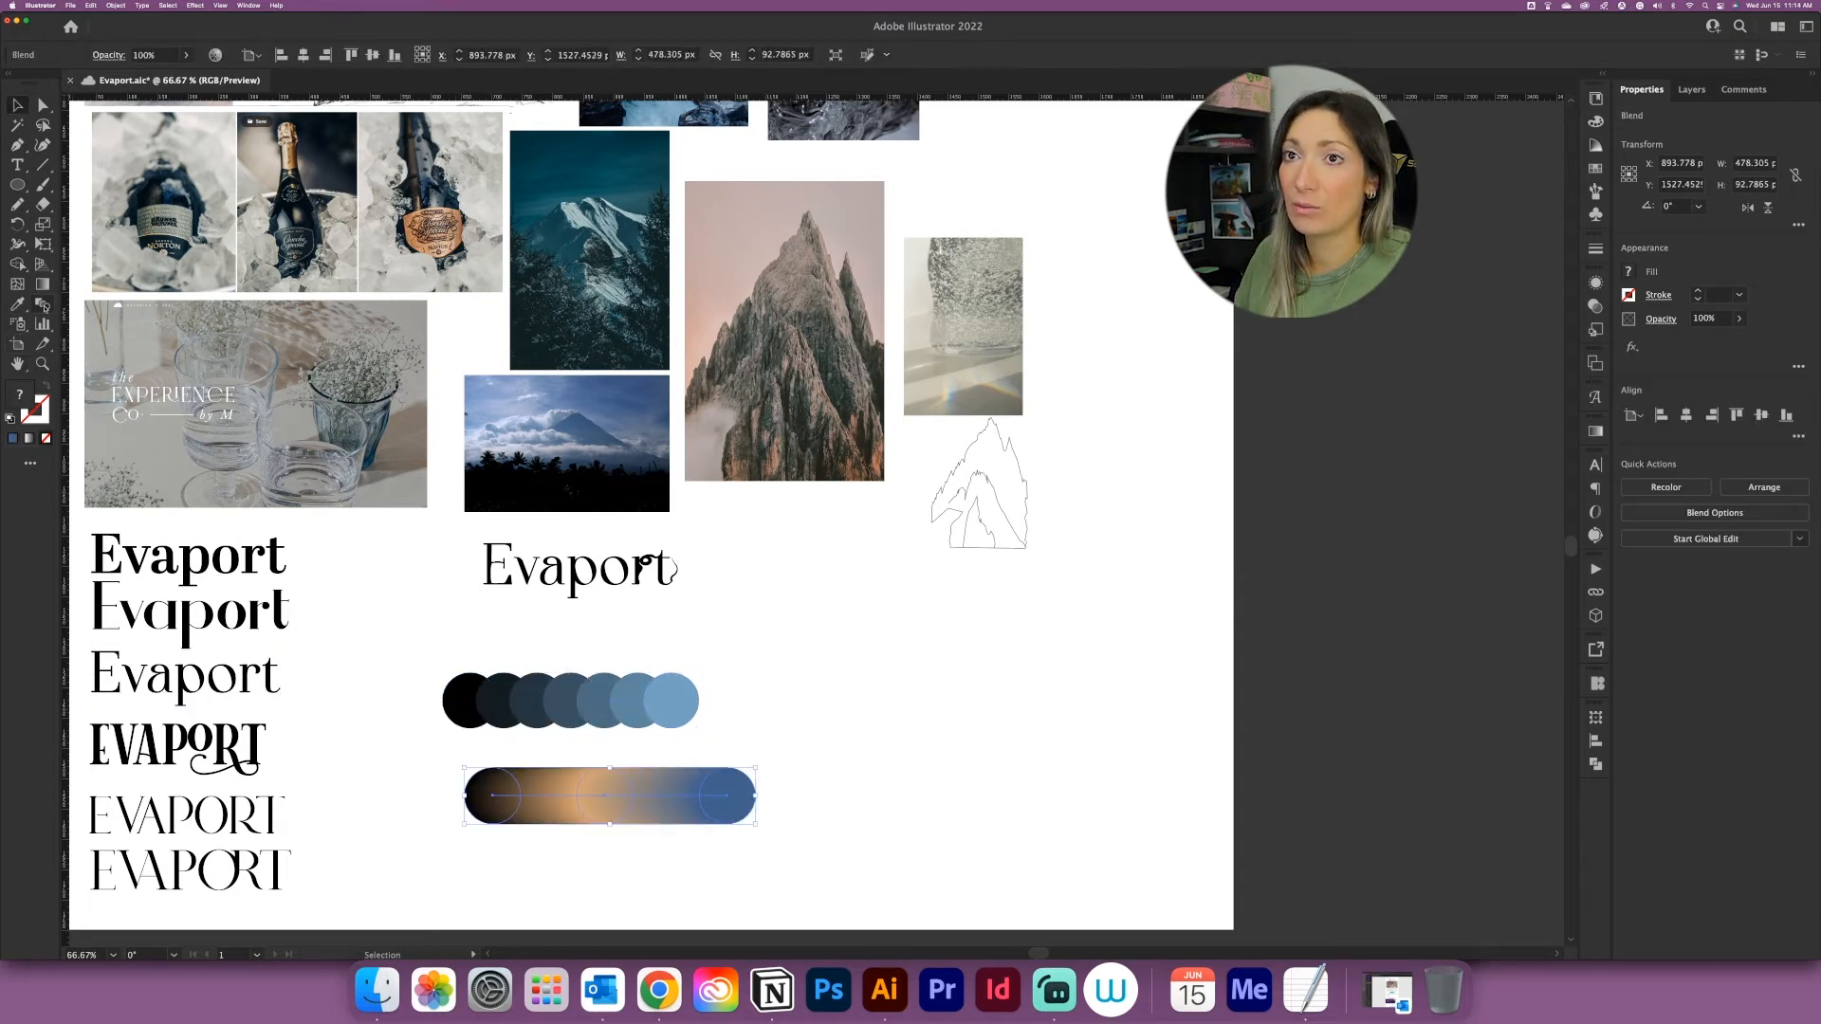
{"action": "double_click", "coordinate": [45, 306]}
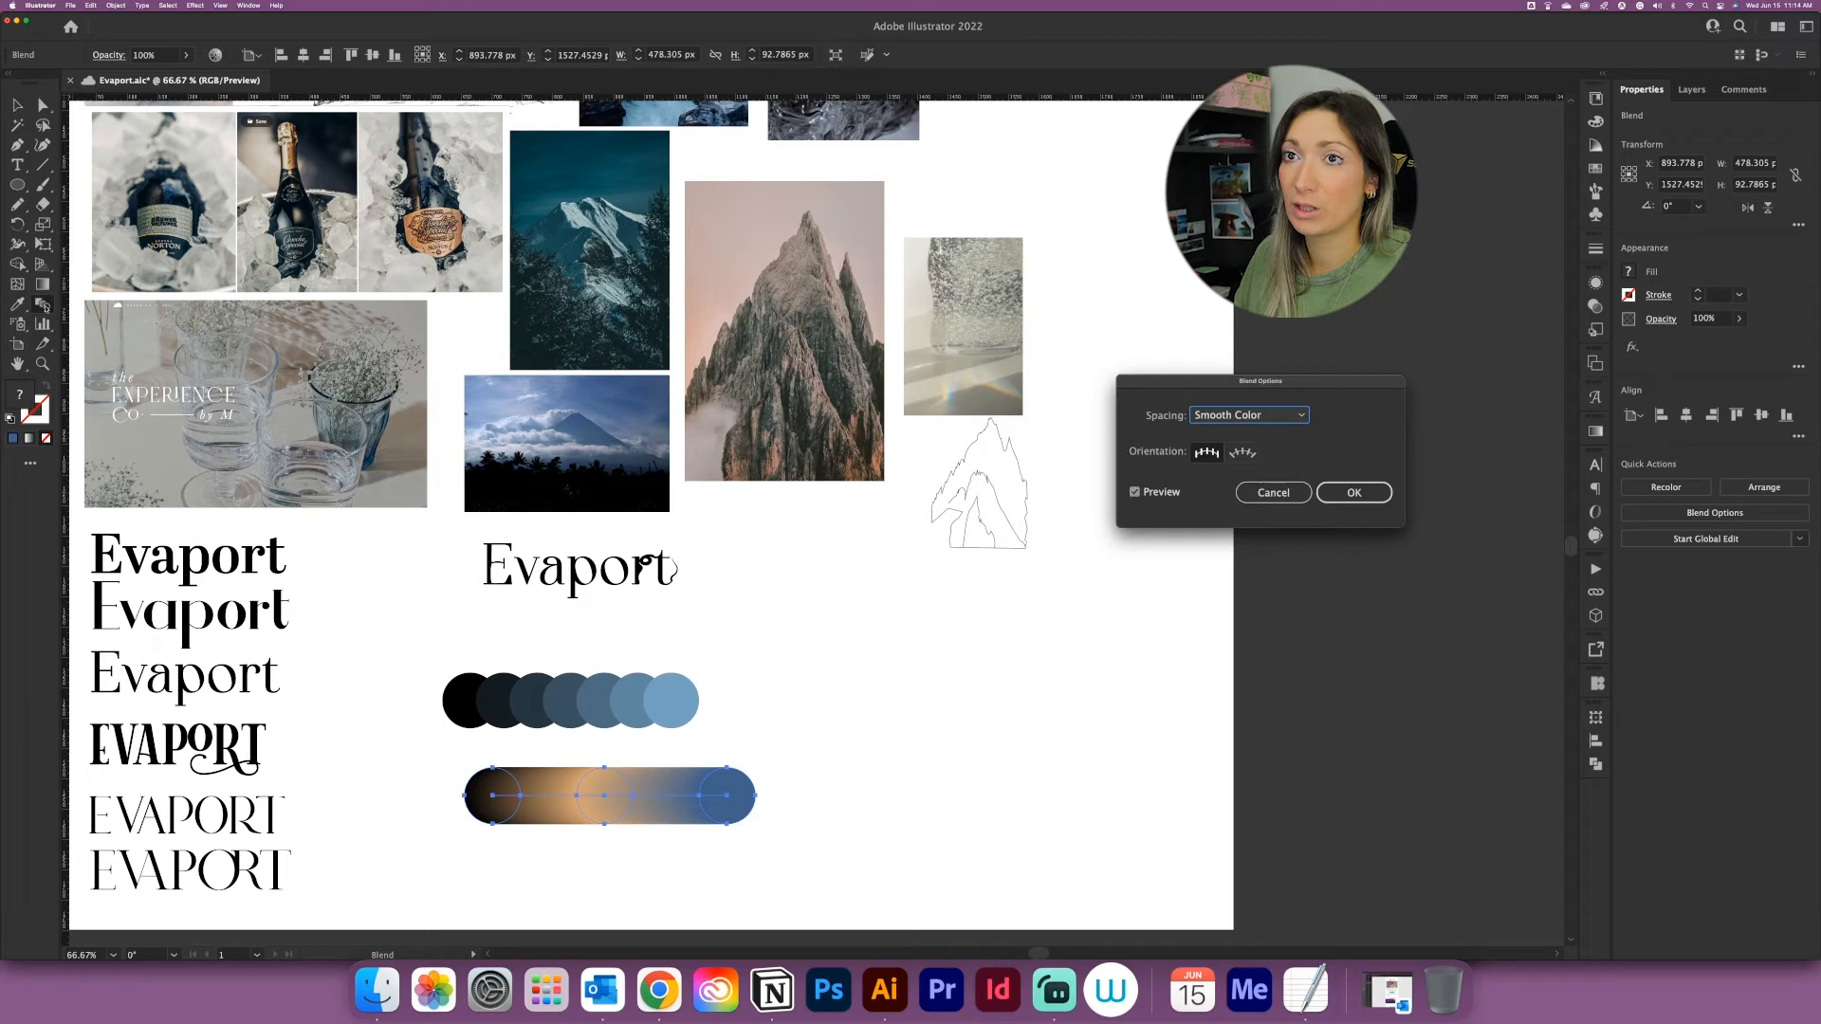
{"action": "left_click", "coordinate": [1248, 415]}
{"action": "left_click", "coordinate": [1233, 435]}
{"action": "key", "text": "Return"}
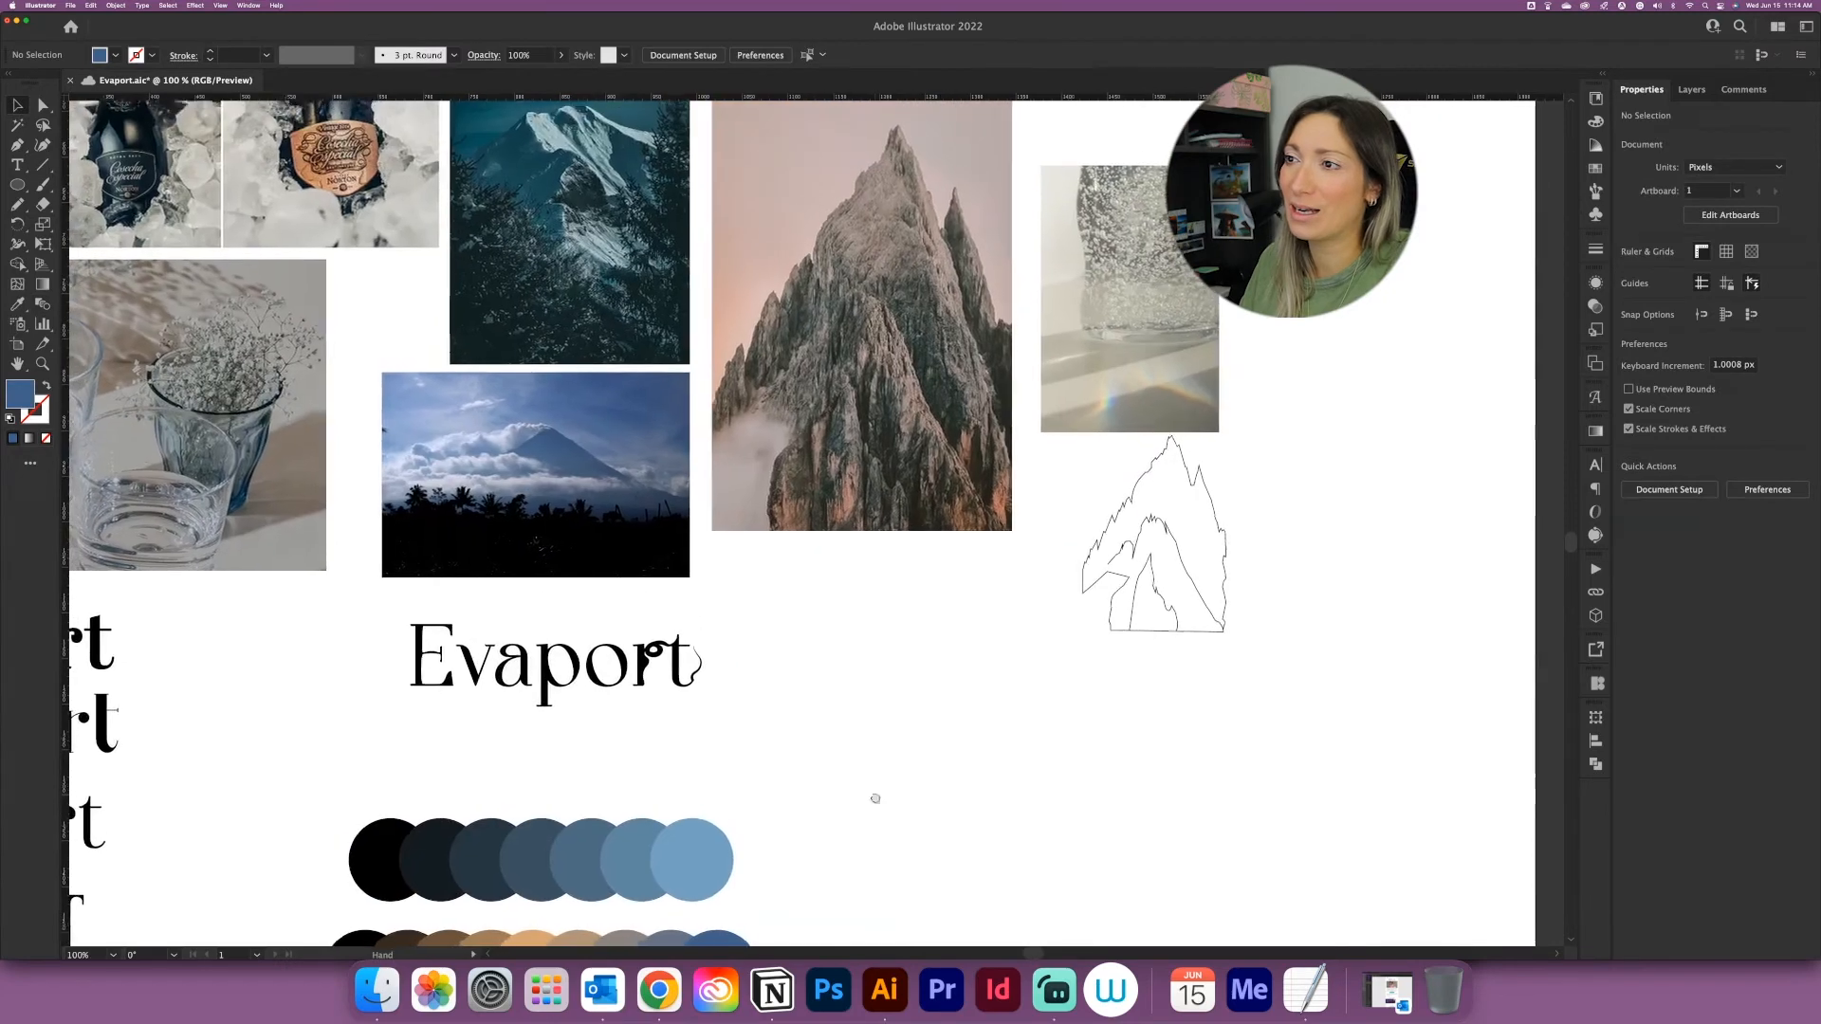
Step: Move the black, teal and green blend closer to the other blends, just below and to the right of the Evaport wordmark
{"action": "left_click", "coordinate": [873, 798], "text": "alt+super"}
{"action": "left_click_drag", "start_coordinate": [910, 713], "coordinate": [703, 700]}
{"action": "left_click", "coordinate": [818, 693], "text": "alt+super"}
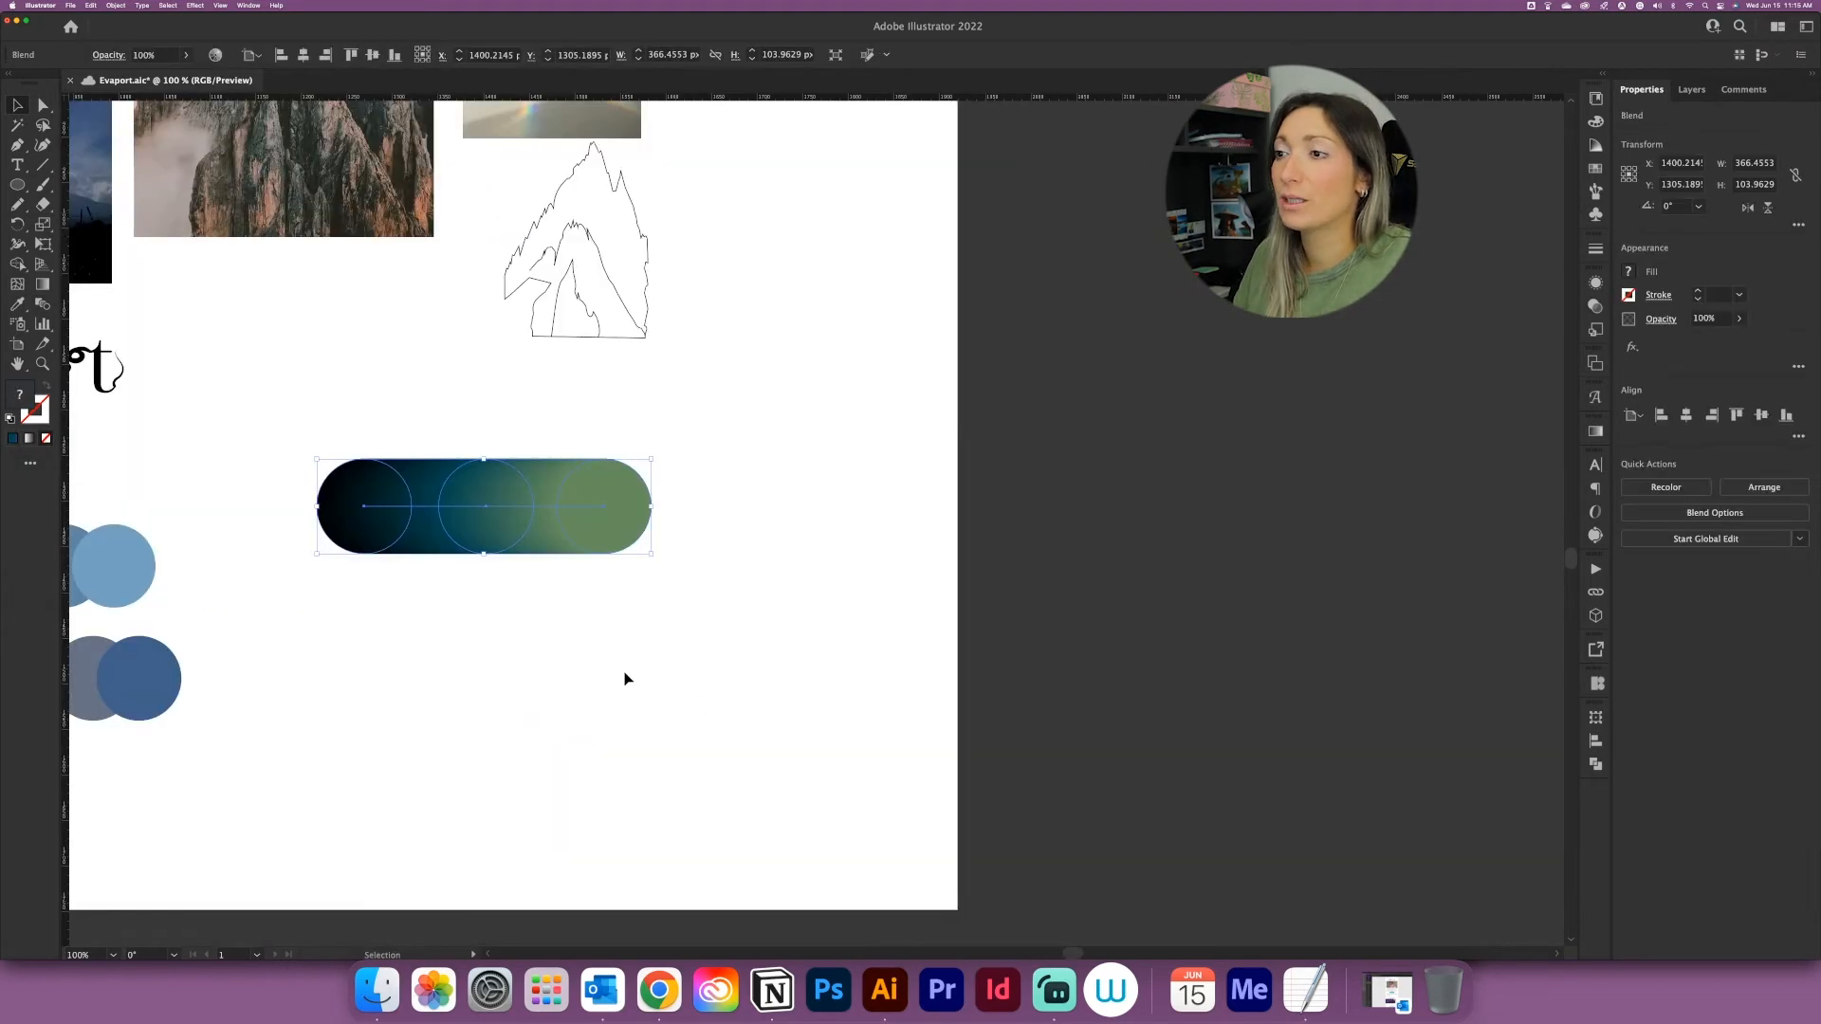
{"action": "left_click_drag", "start_coordinate": [626, 679], "coordinate": [796, 780]}
{"action": "left_click_drag", "start_coordinate": [679, 649], "coordinate": [510, 595]}
{"action": "left_click", "coordinate": [640, 773]}
{"action": "left_click", "coordinate": [650, 789], "text": "alt+super"}
{"action": "left_click_drag", "start_coordinate": [649, 789], "coordinate": [744, 793]}
{"action": "left_click", "coordinate": [744, 793], "text": "super"}
{"action": "left_click", "coordinate": [607, 590]}
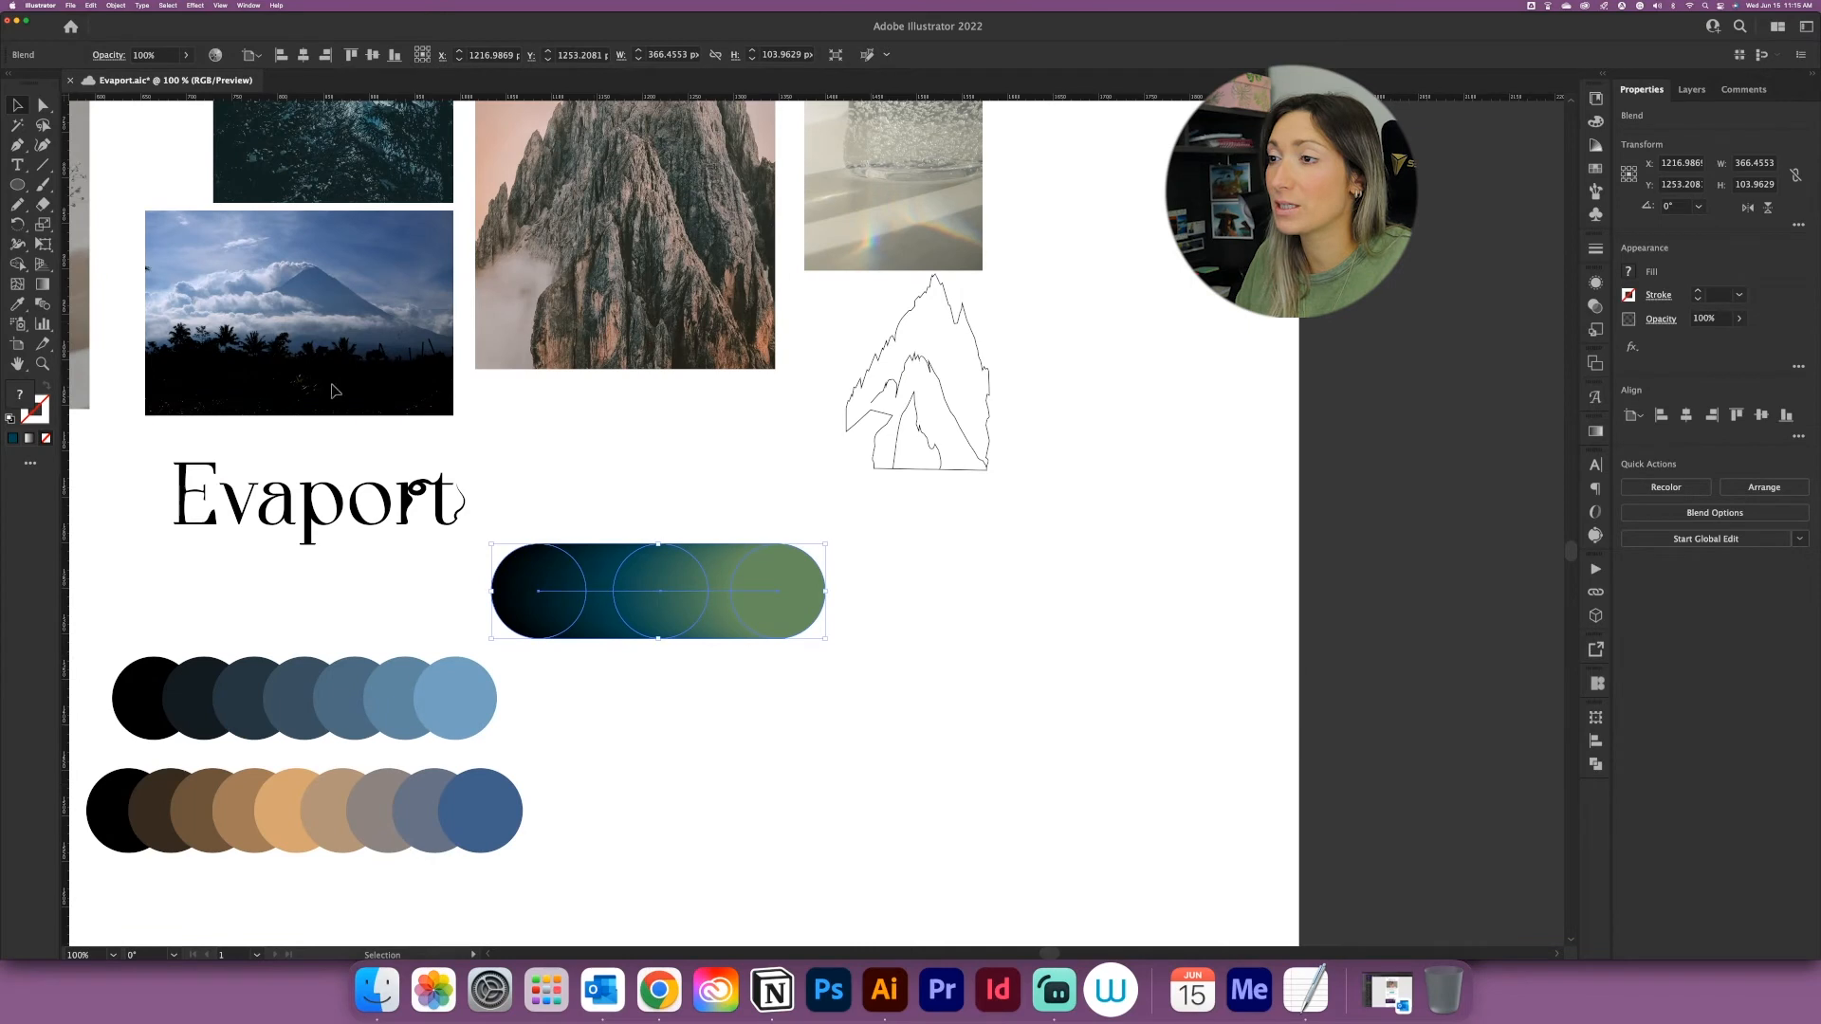
Step: Set the black, teal and green blend's spacing to Specified Steps with 8 steps and deselect it
{"action": "double_click", "coordinate": [43, 303]}
{"action": "left_click", "coordinate": [1279, 413]}
{"action": "left_click", "coordinate": [1242, 451]}
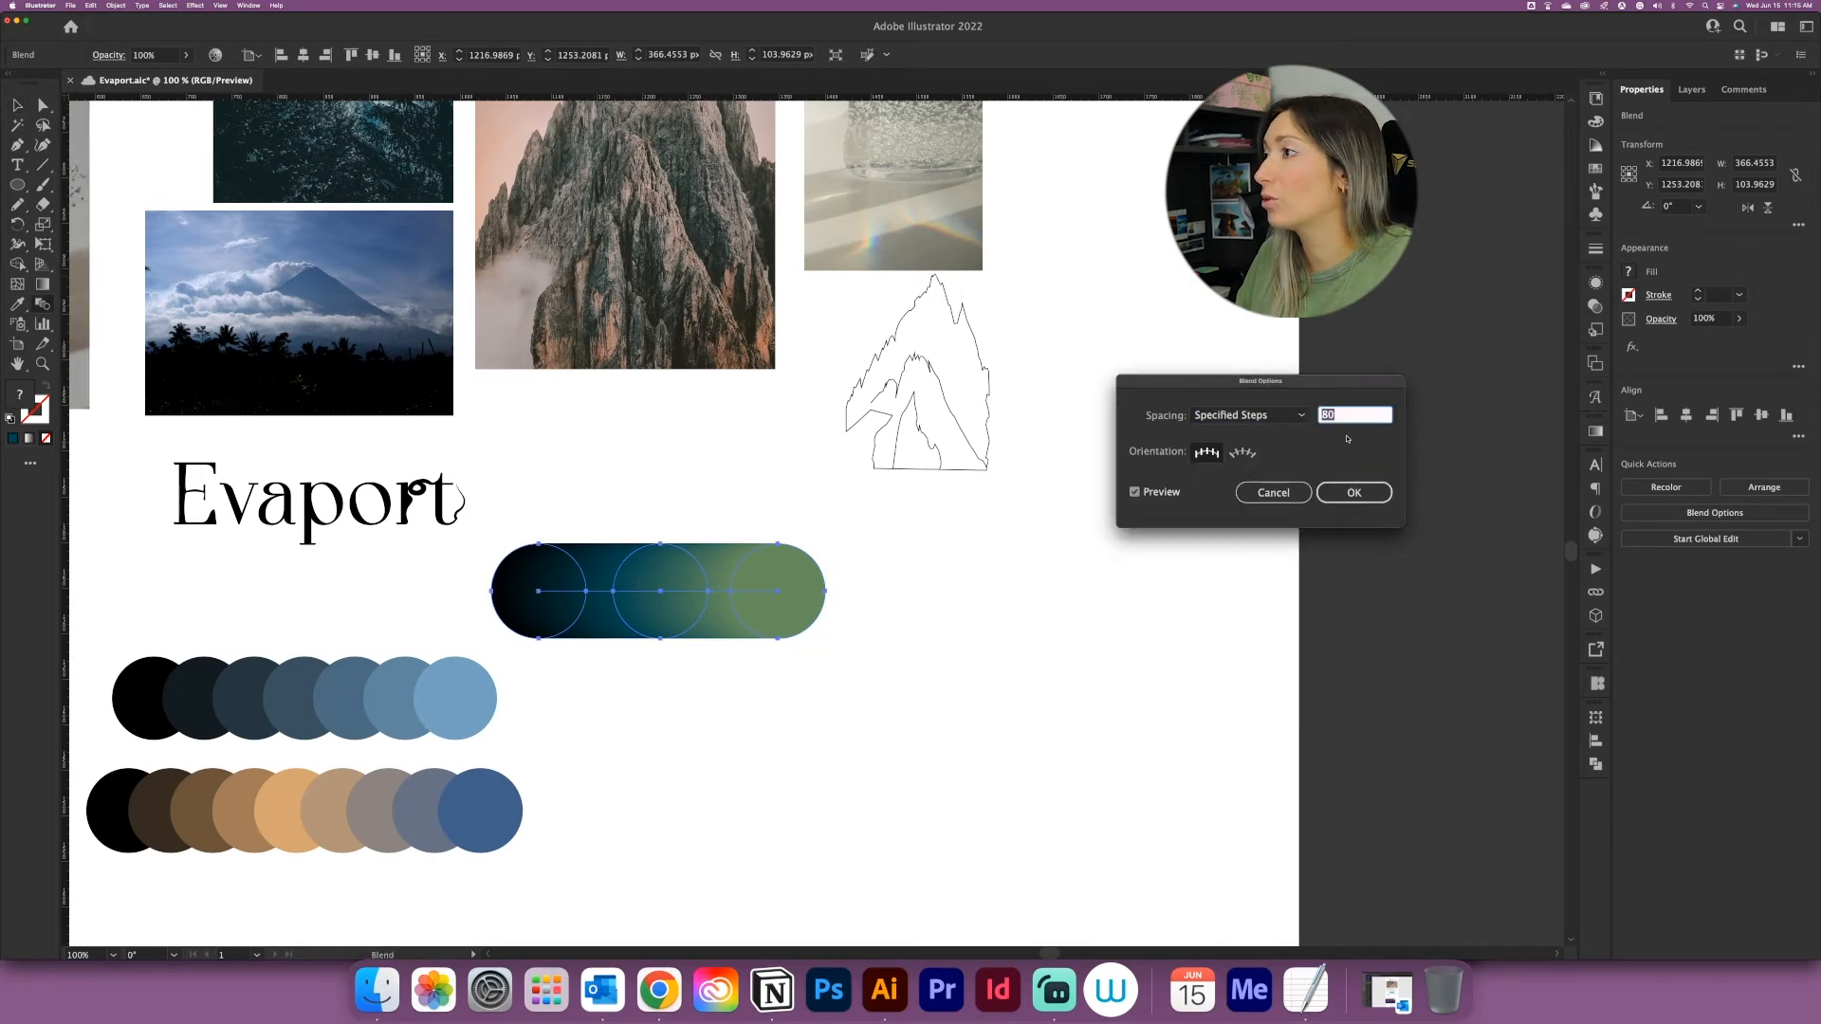
{"action": "type", "text": "8"}
{"action": "left_click", "coordinate": [1354, 492]}
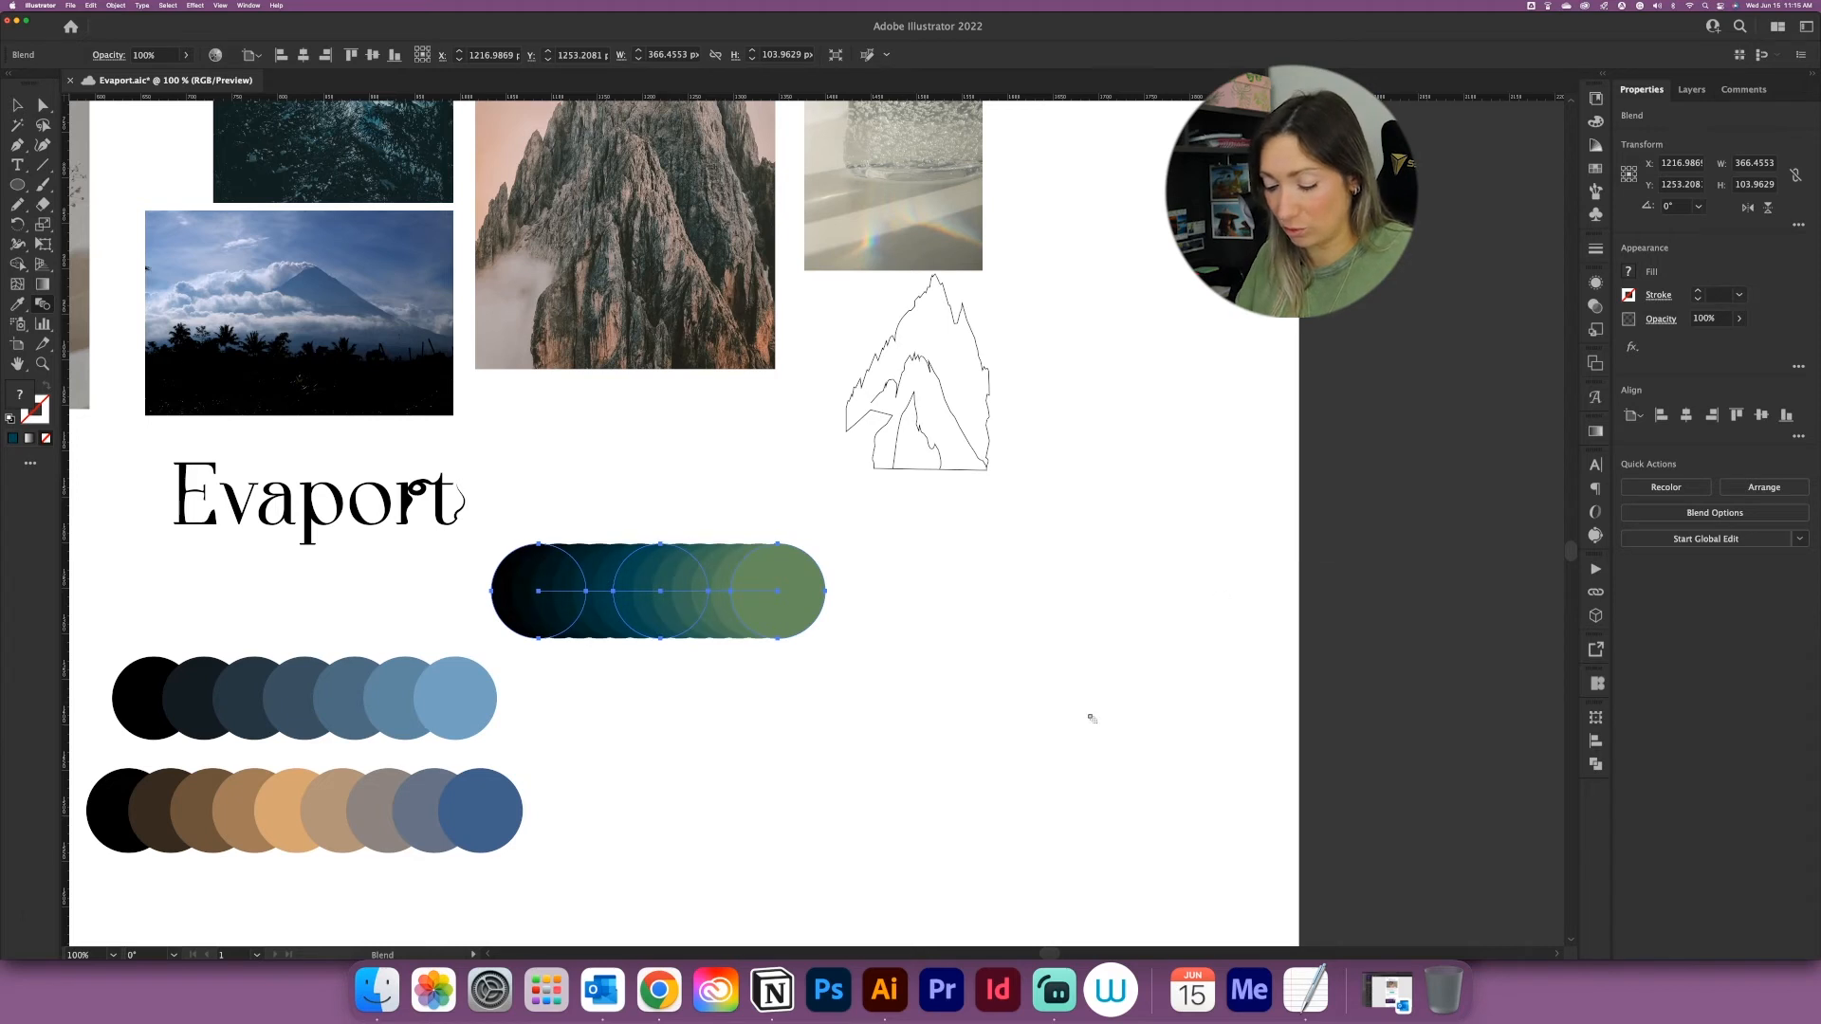
{"action": "left_click", "coordinate": [17, 105]}
{"action": "left_click", "coordinate": [581, 490]}
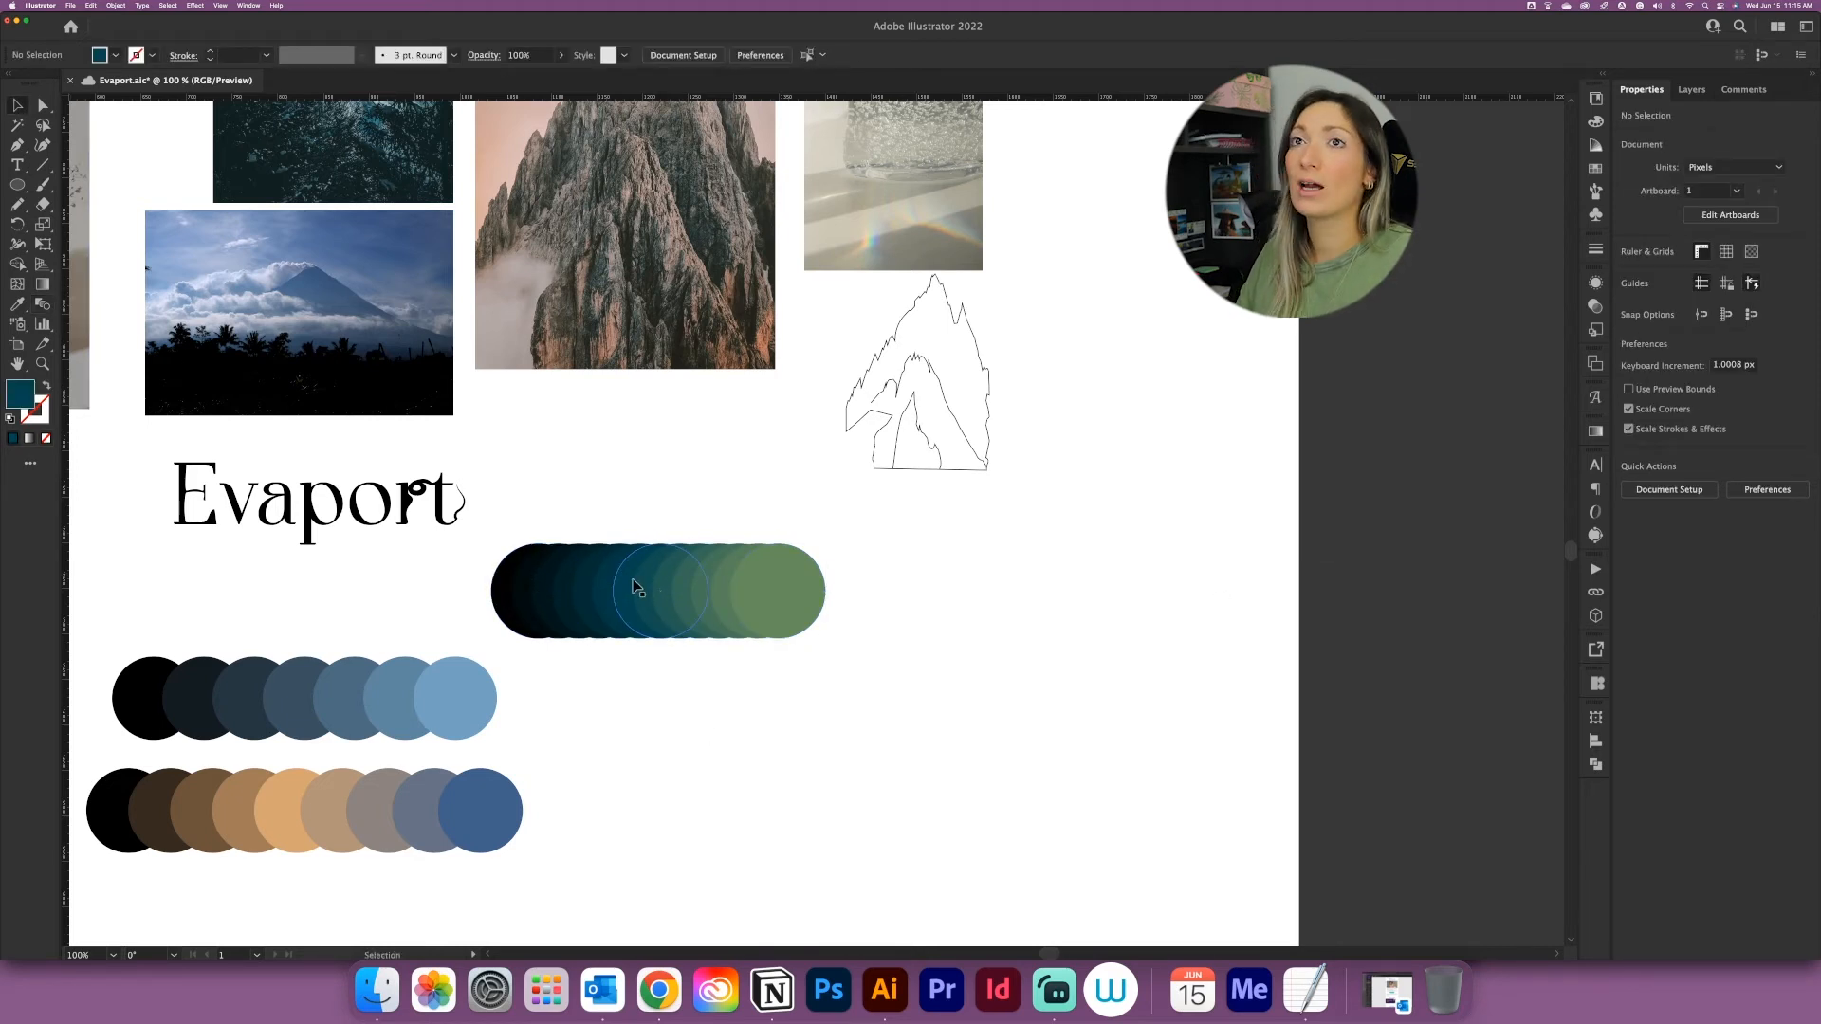
Step: Isolate the middle teal circle inside the blend, edit its fill colour and leave isolation mode
{"action": "left_click", "coordinate": [641, 582]}
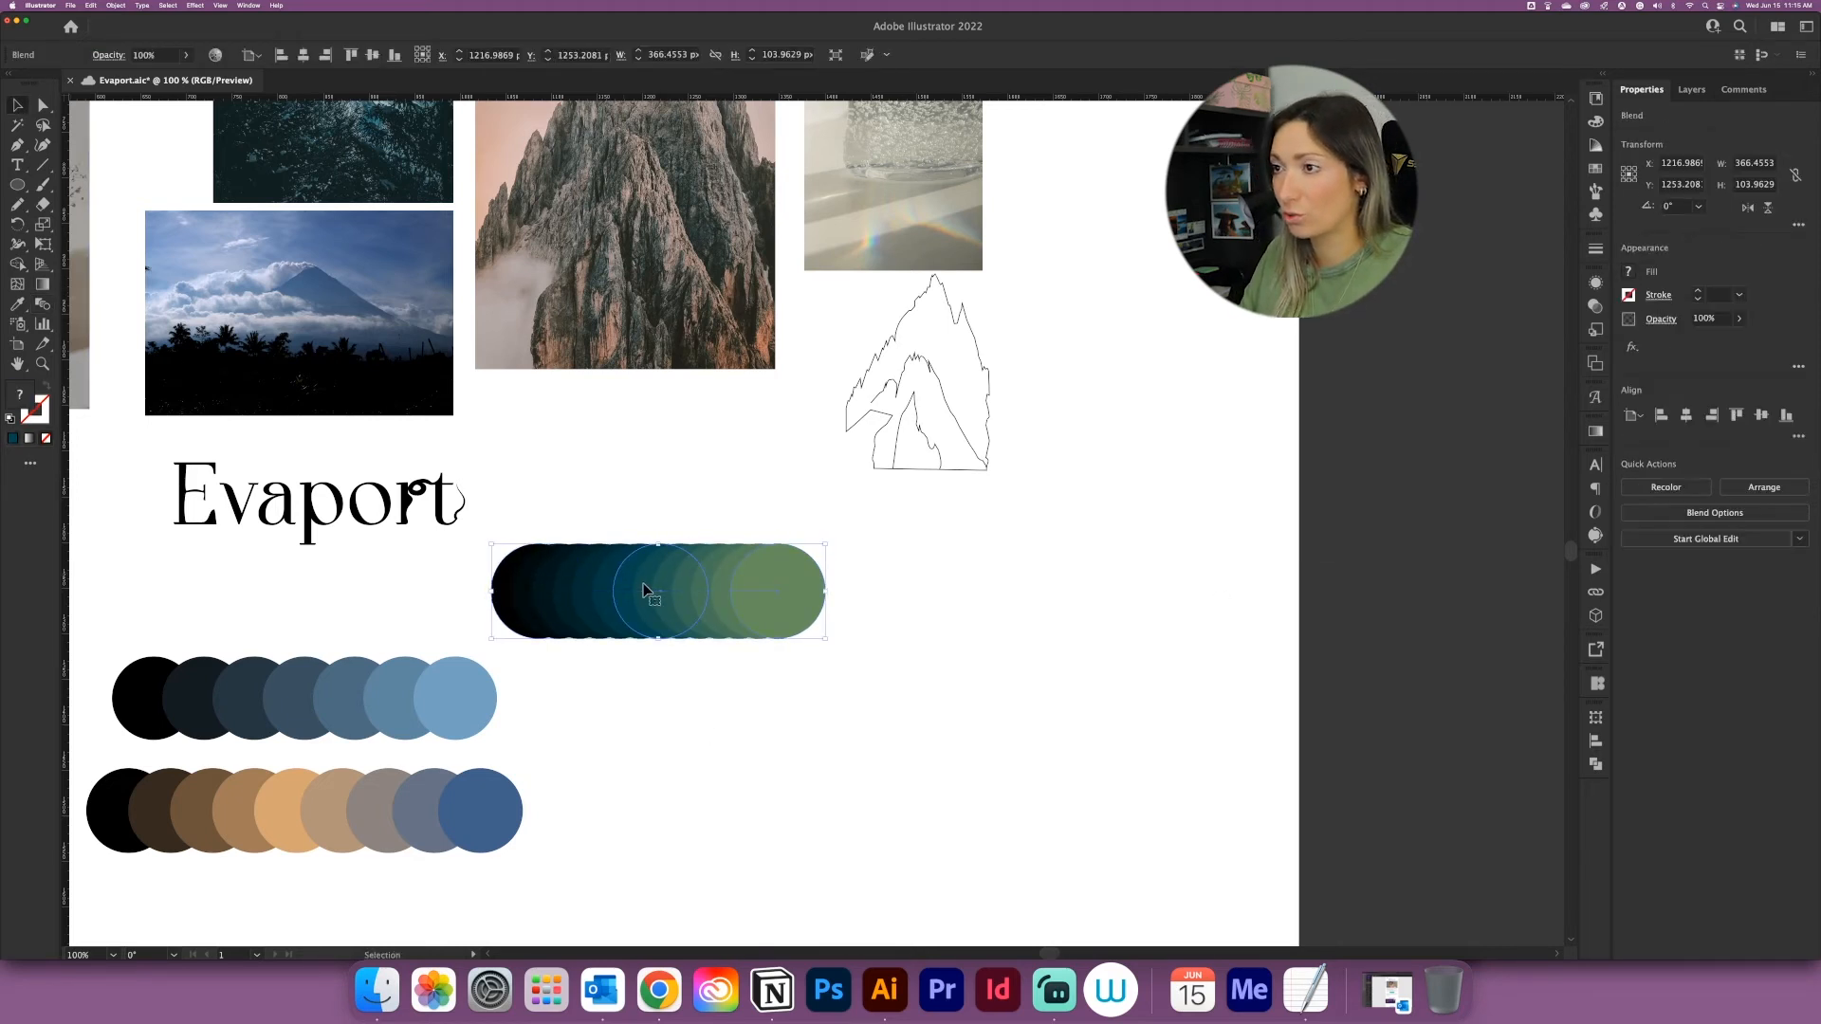
{"action": "double_click", "coordinate": [635, 586]}
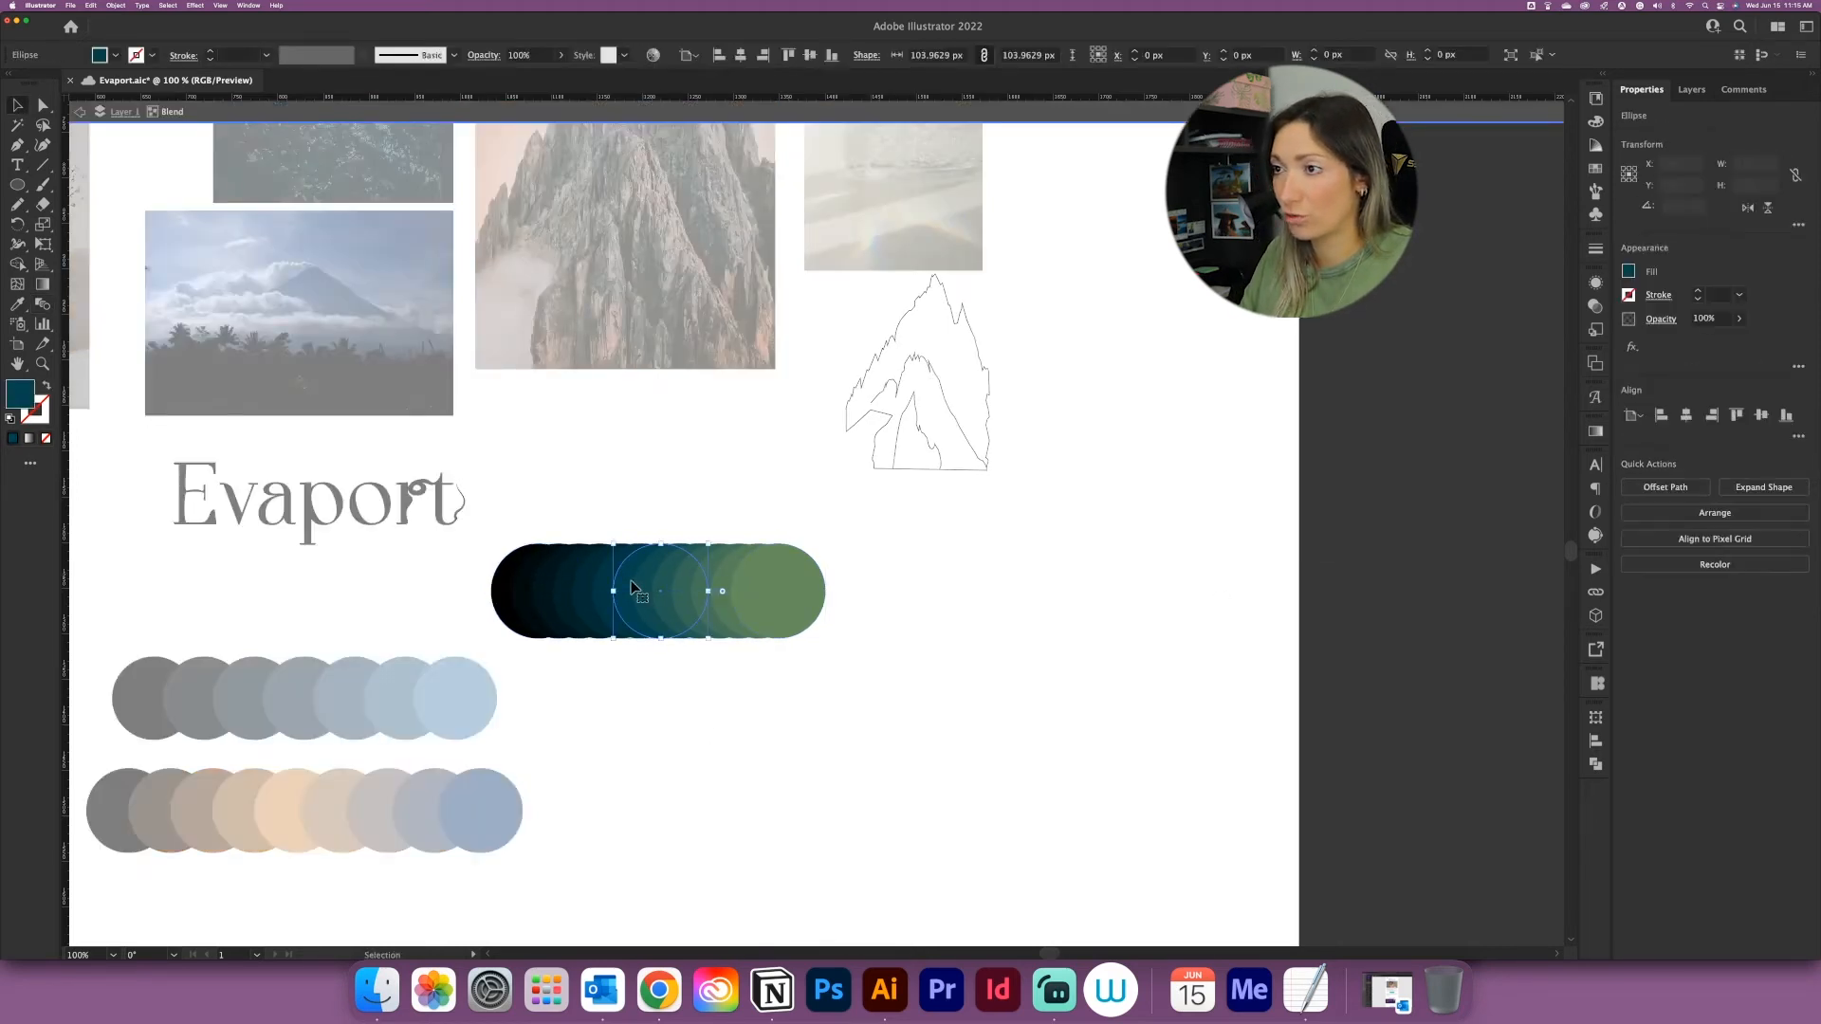
{"action": "double_click", "coordinate": [14, 400]}
{"action": "key", "text": "Return"}
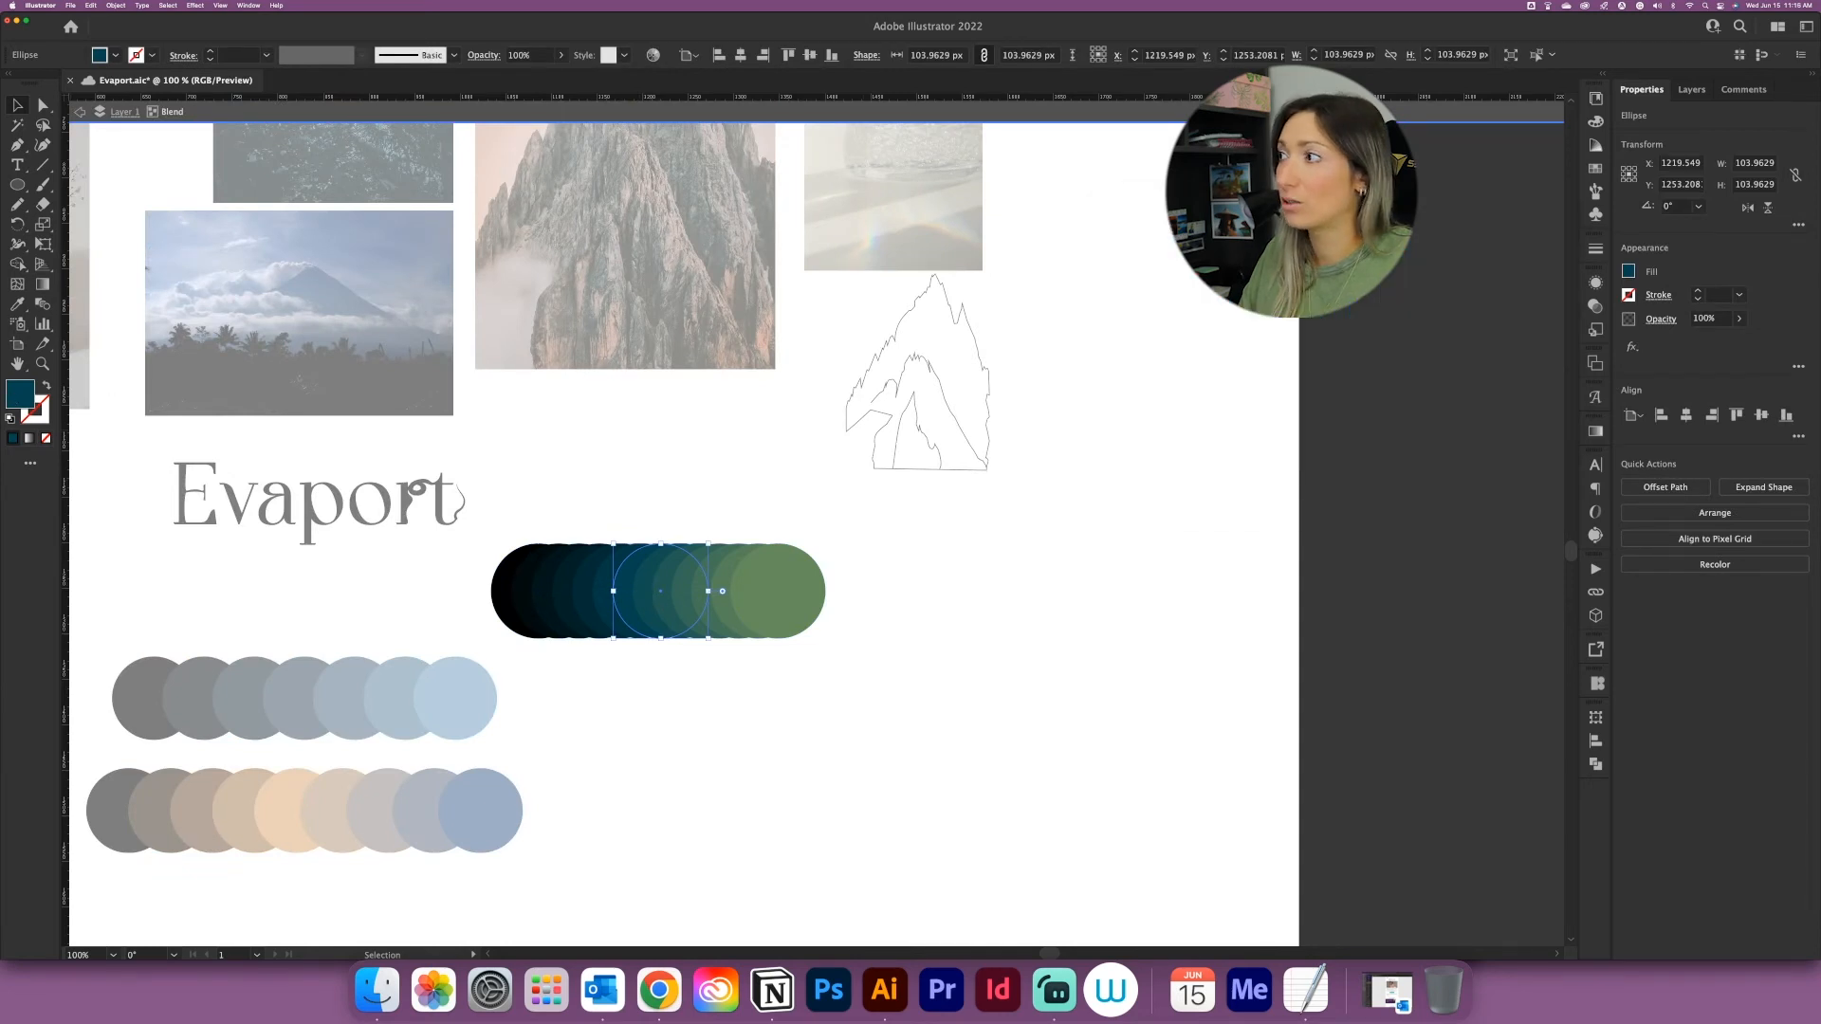
{"action": "key", "text": "Escape"}
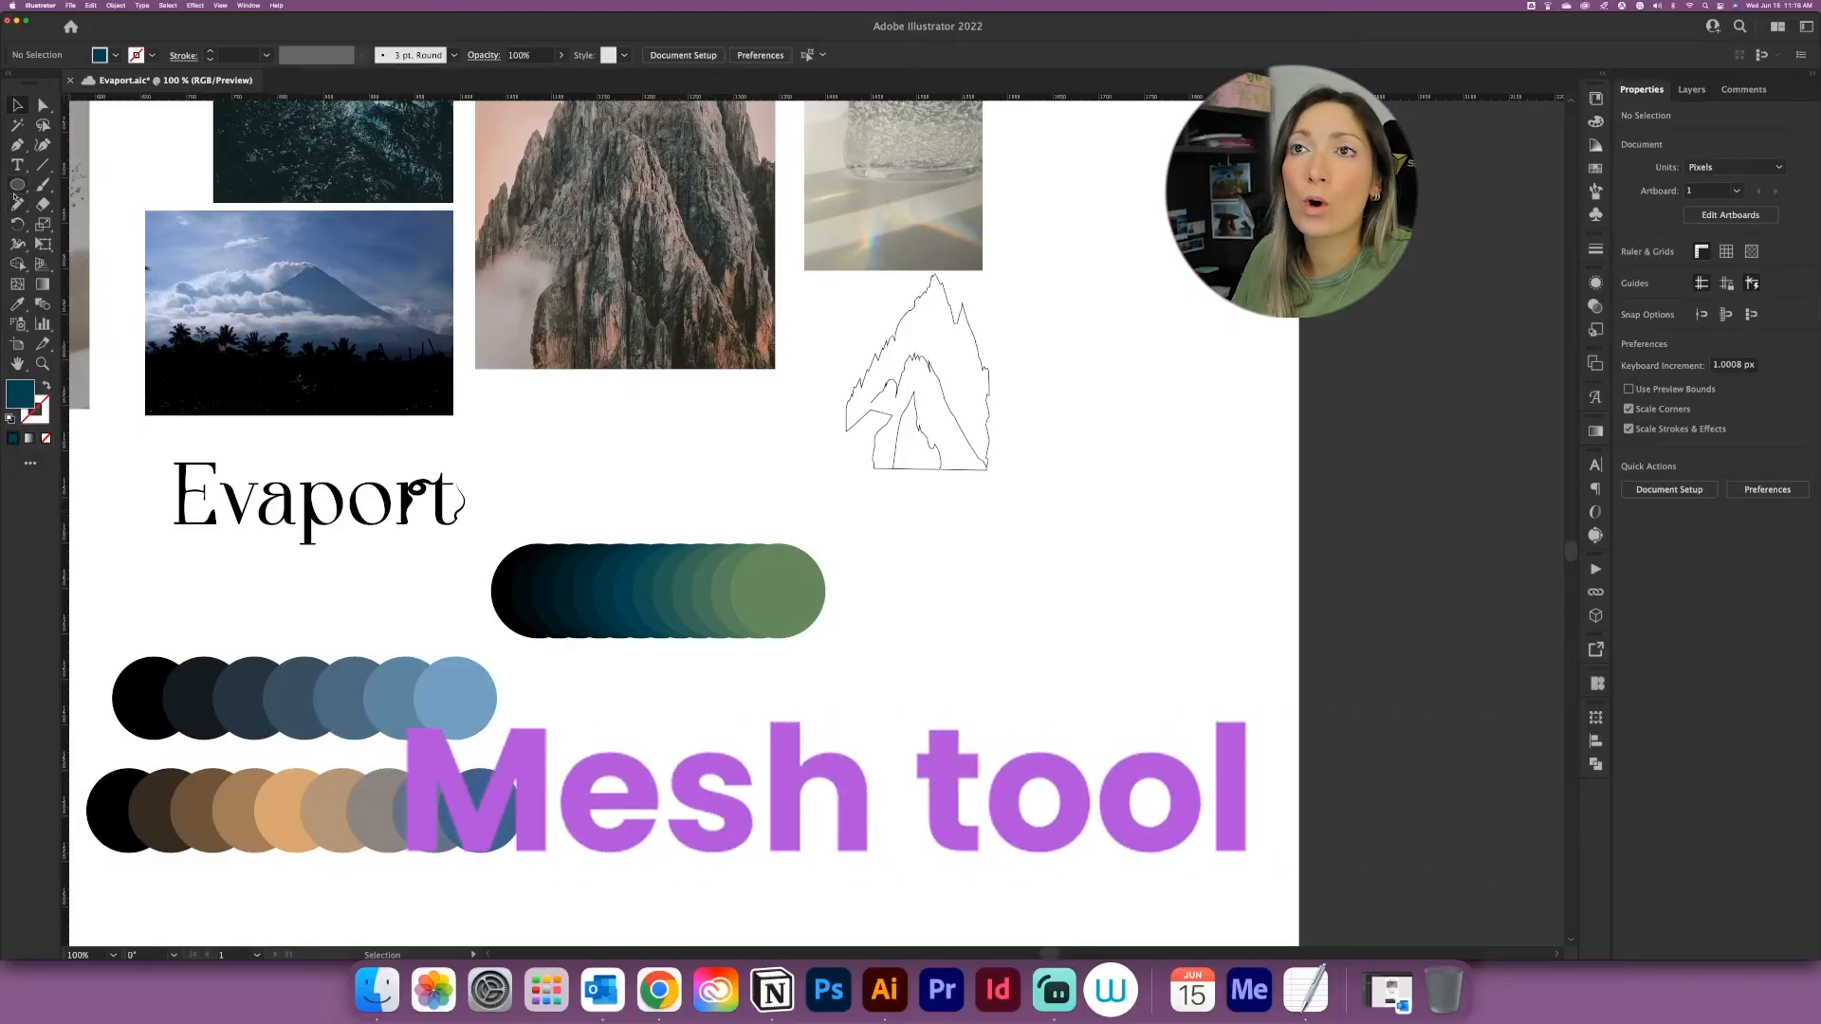
Step: Draw a rectangle about 310 × 284 px in the blank area beside the blends and fill it with black sampled from a circle
{"action": "left_click_drag", "start_coordinate": [18, 187], "coordinate": [80, 186]}
{"action": "mouse_move", "coordinate": [922, 603]}
{"action": "left_mouse_down"}
{"action": "mouse_move", "coordinate": [992, 740]}
{"action": "mouse_move", "coordinate": [1207, 862]}
{"action": "left_mouse_up"}
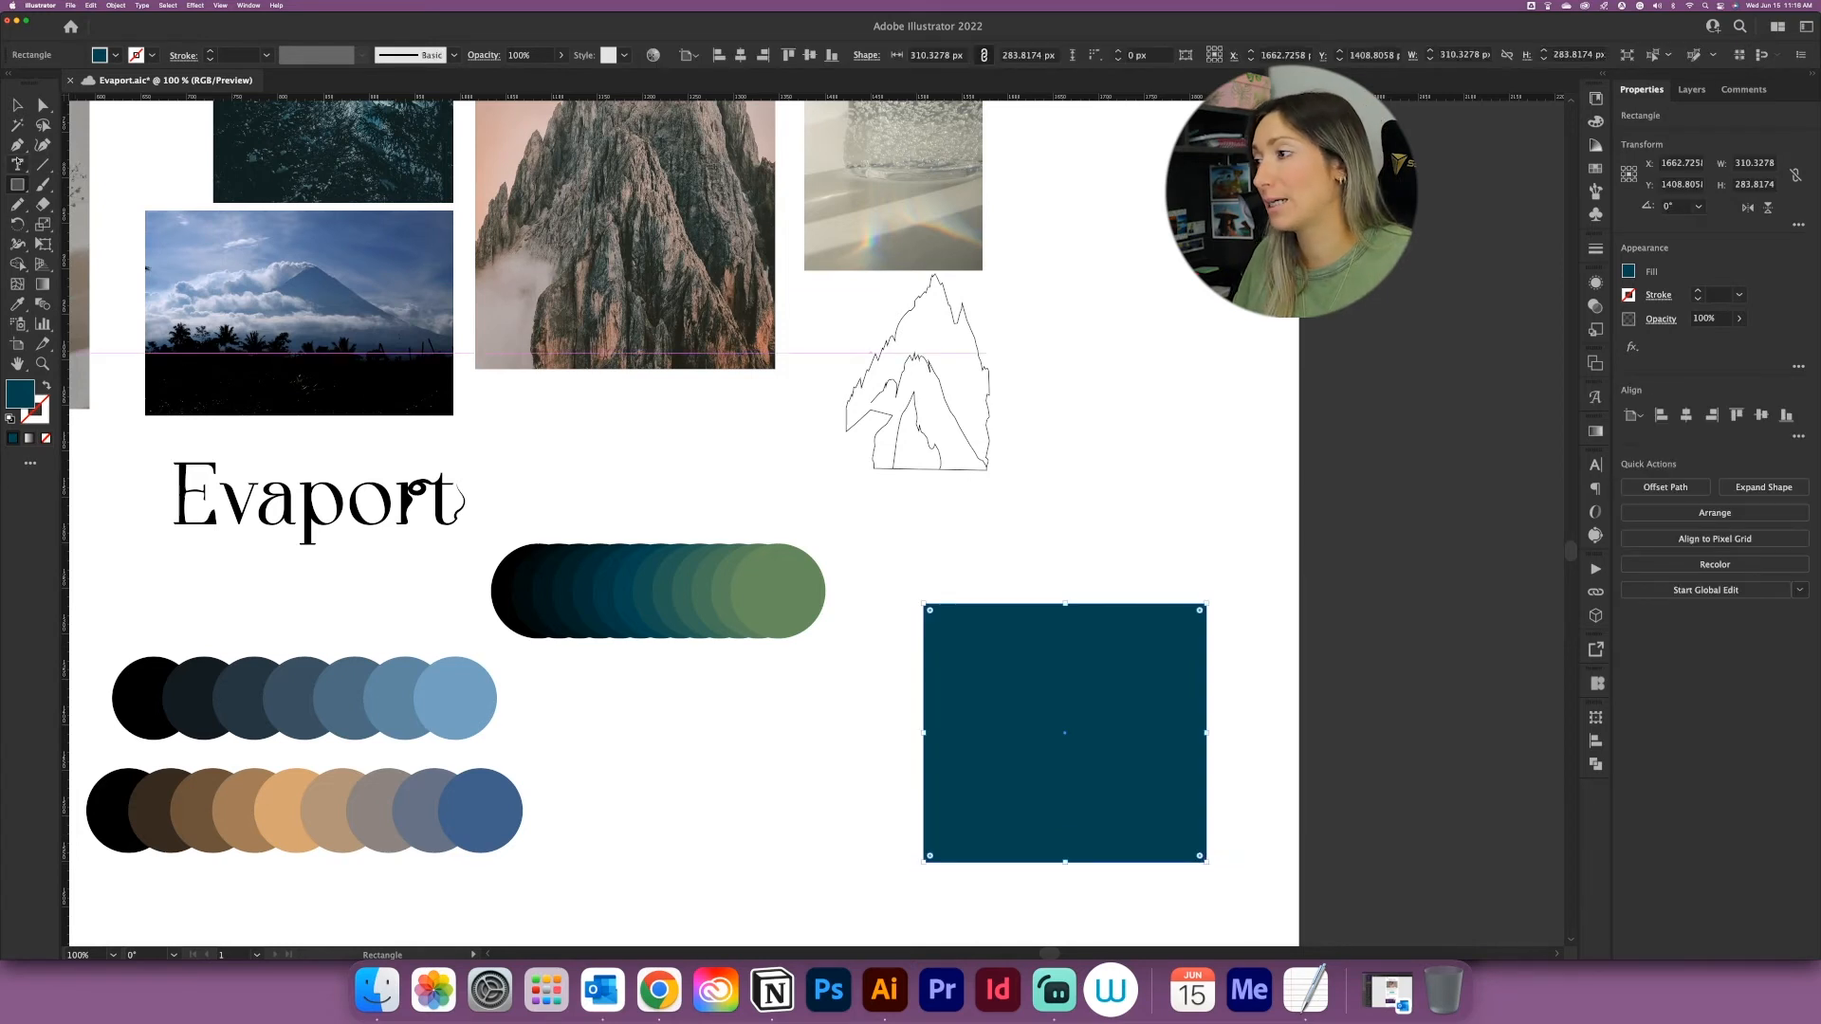
{"action": "left_click", "coordinate": [16, 305]}
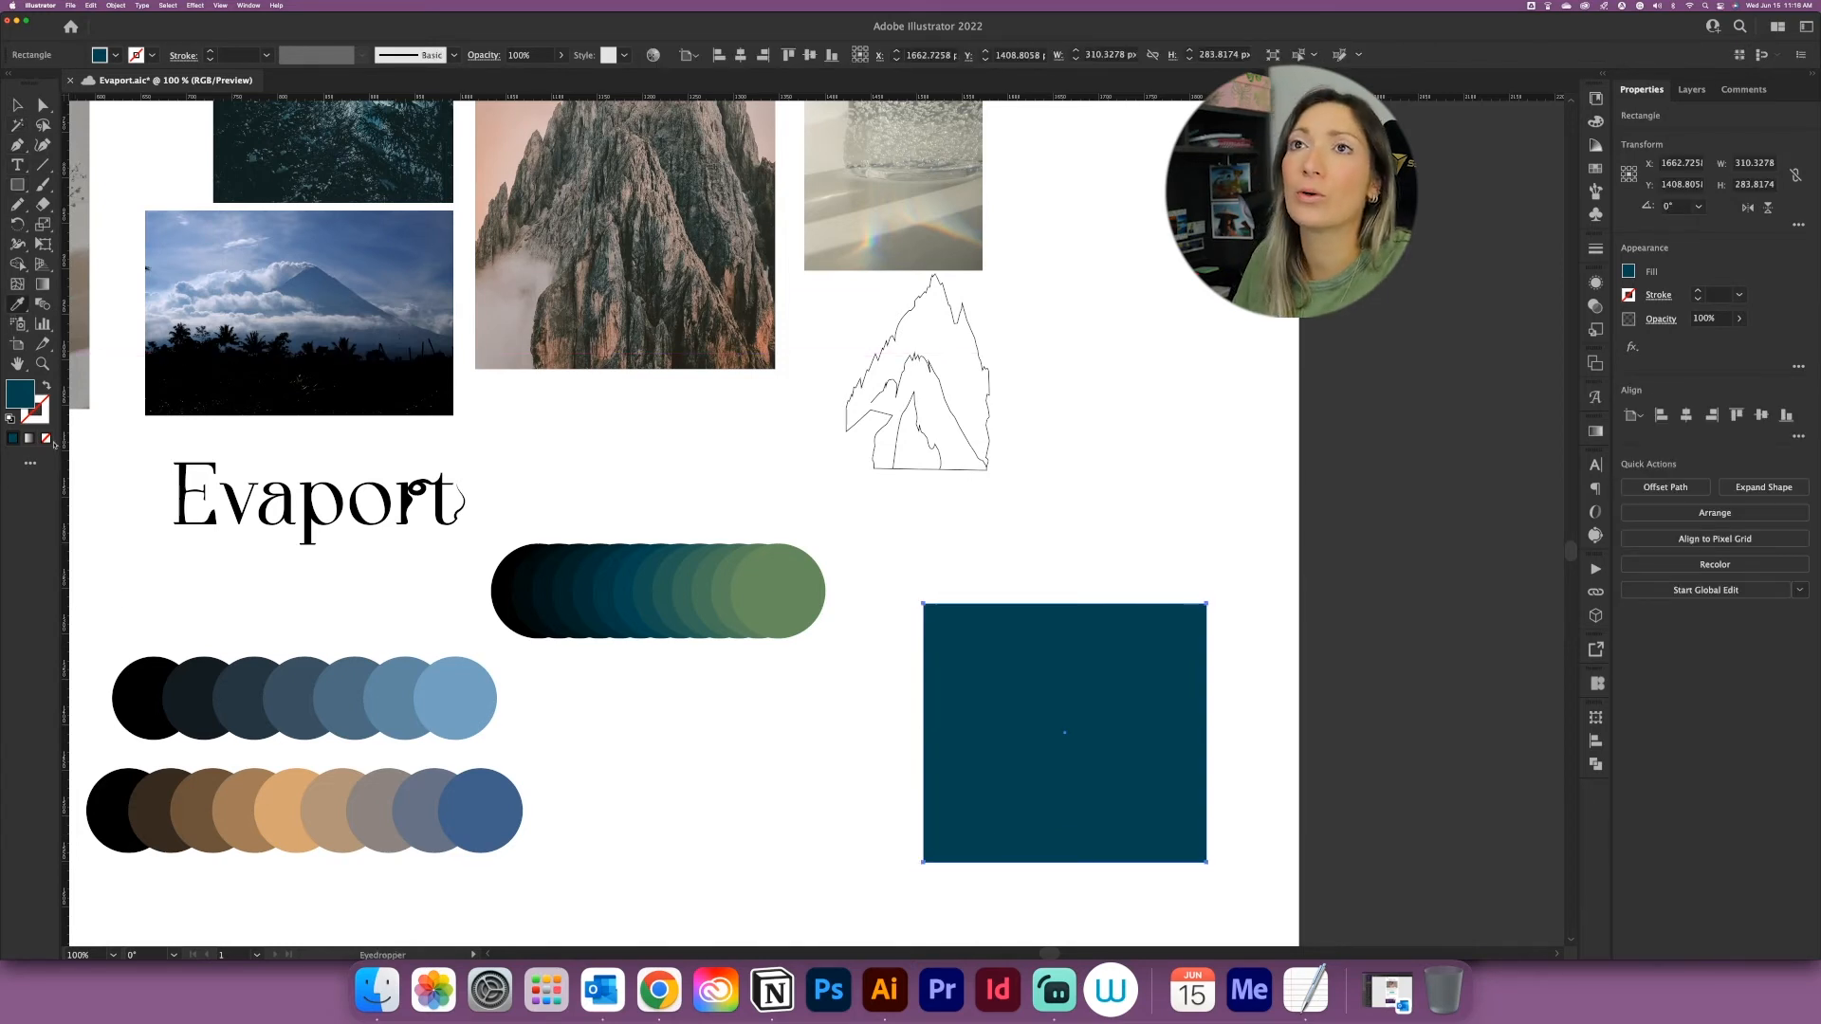
{"action": "left_click", "coordinate": [133, 681]}
{"action": "key", "text": "v"}
Step: Move the black rectangle to the blank area directly below the black, teal and green blend
{"action": "left_click_drag", "start_coordinate": [813, 829], "coordinate": [414, 642]}
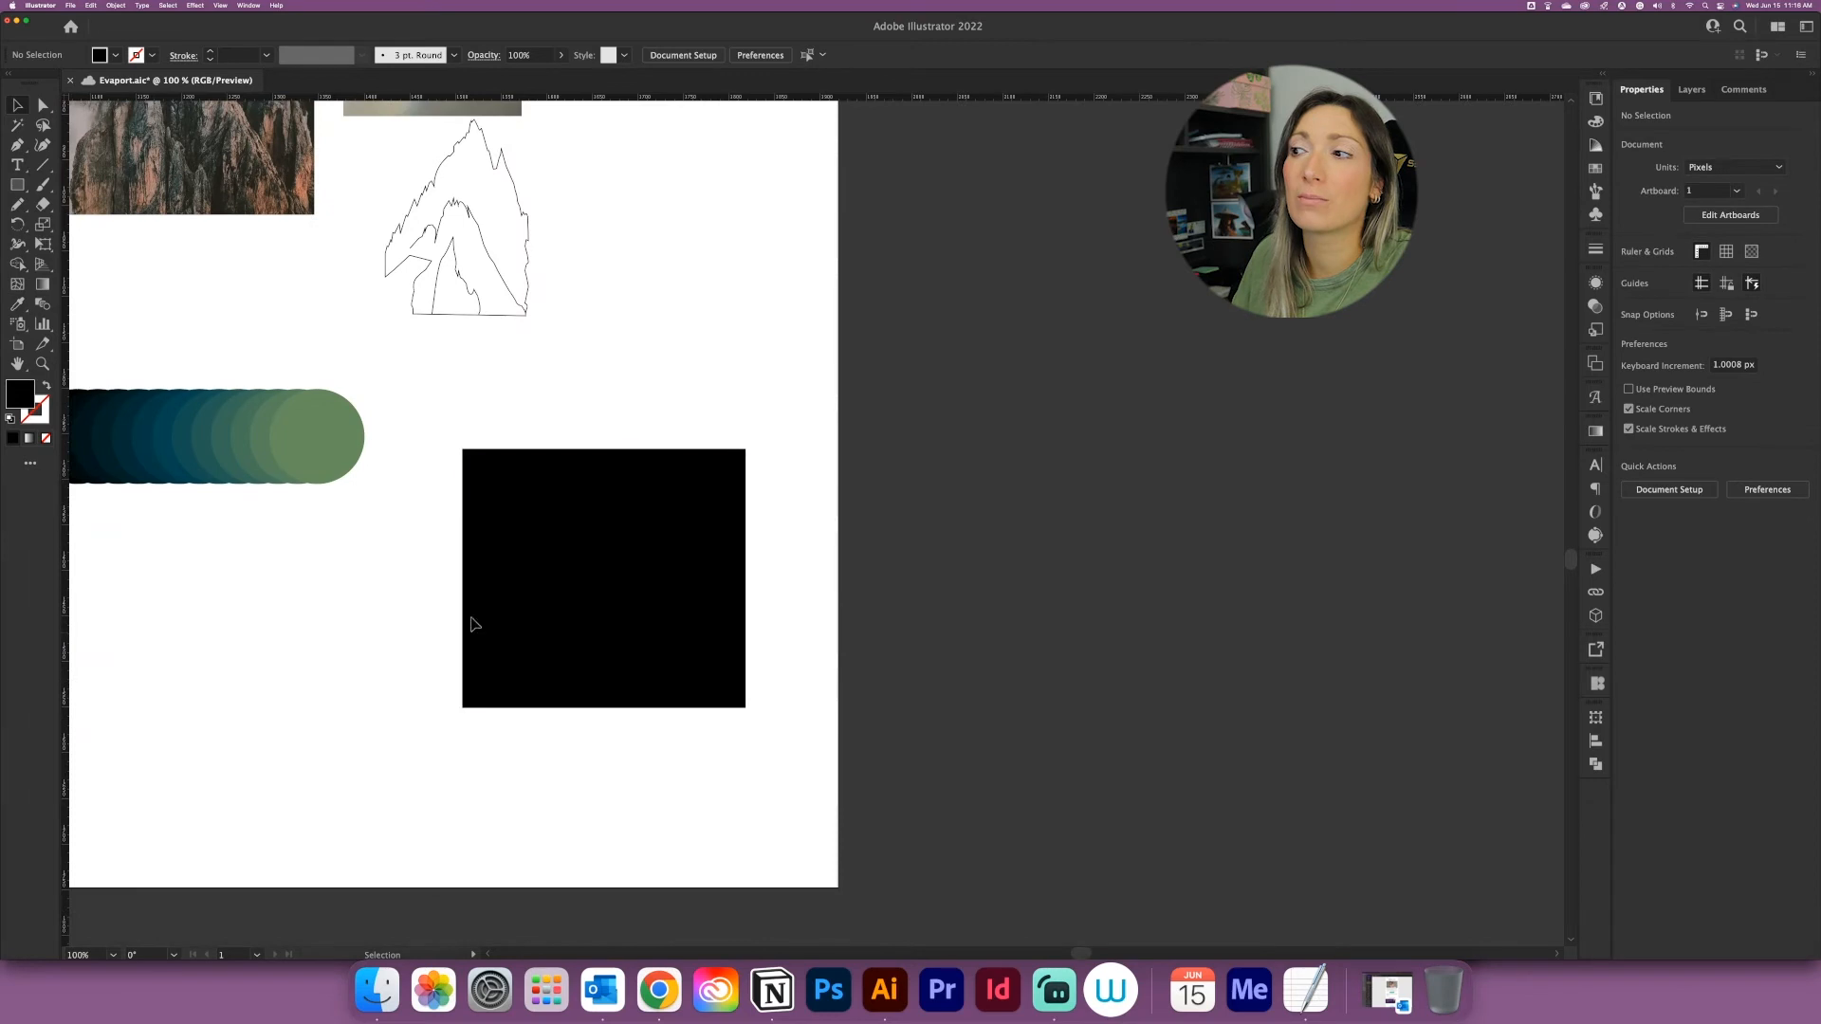
{"action": "left_click_drag", "start_coordinate": [630, 556], "coordinate": [844, 553]}
{"action": "left_click_drag", "start_coordinate": [839, 570], "coordinate": [542, 636]}
{"action": "left_click_drag", "start_coordinate": [835, 655], "coordinate": [952, 643]}
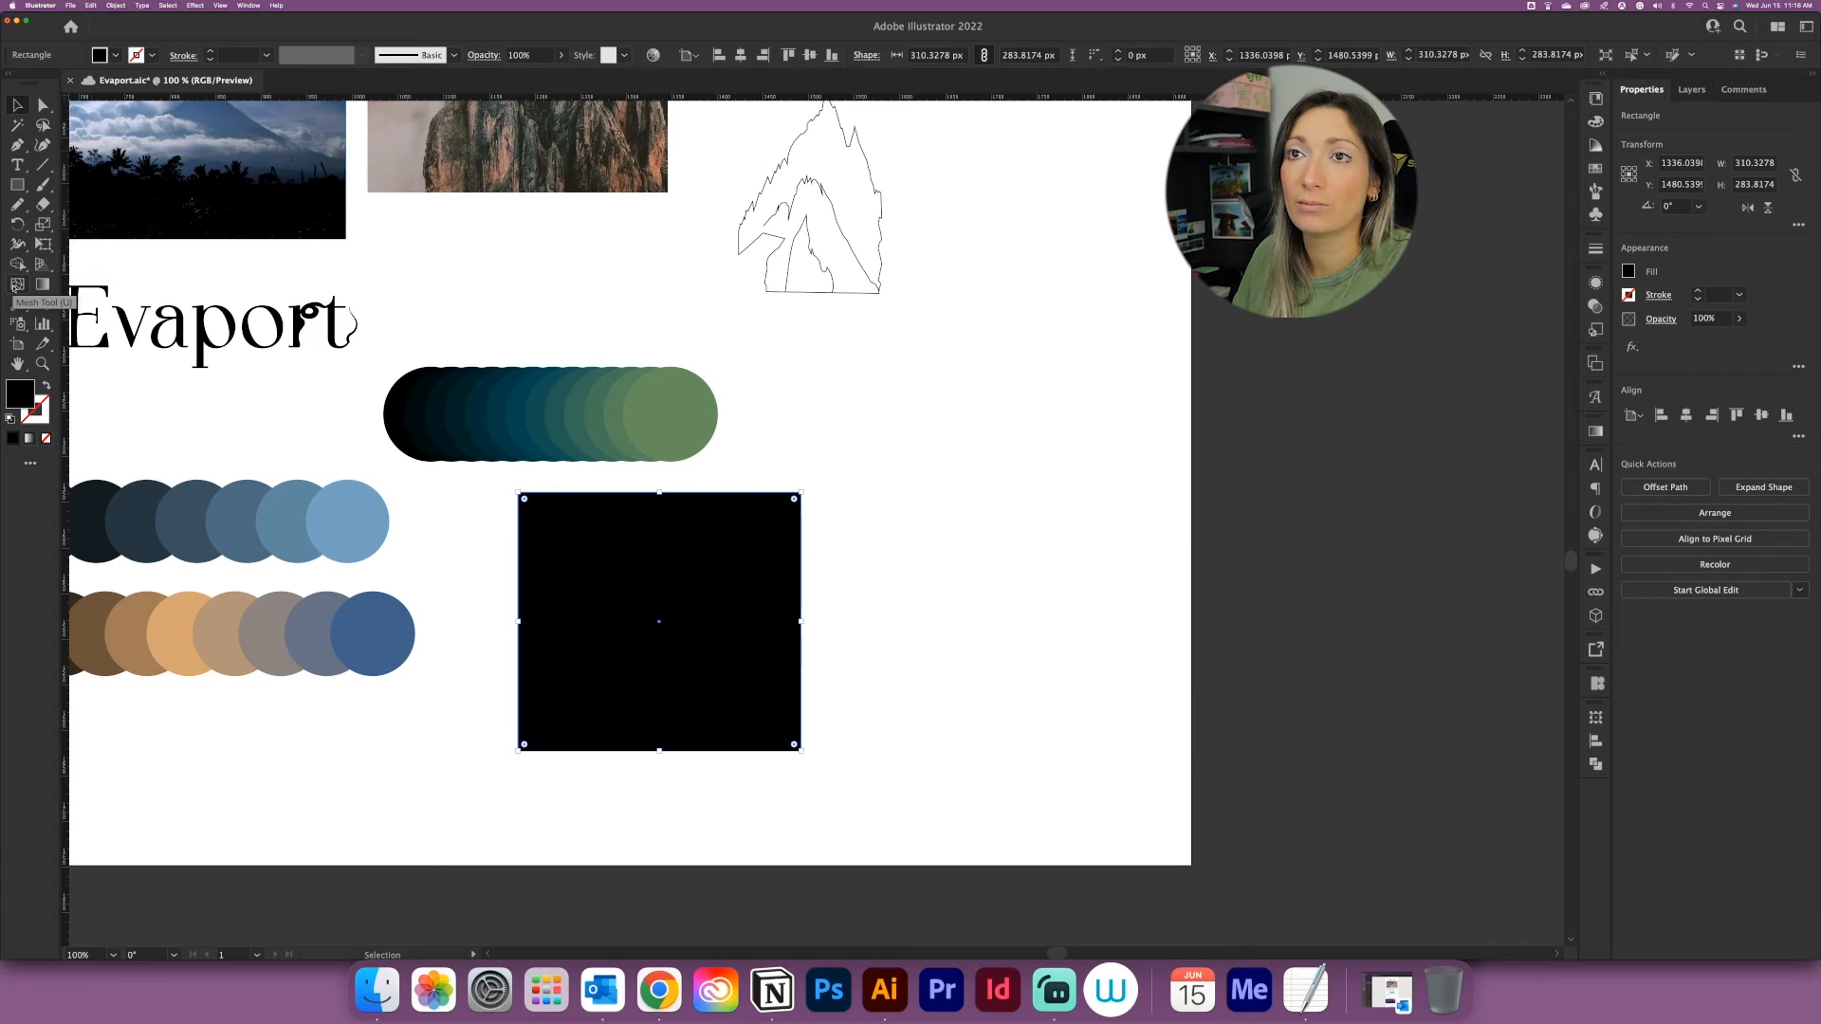
Step: Add three mesh points diagonally across the black rectangle from its upper-left to its lower-right area with the Mesh tool
{"action": "left_click", "coordinate": [15, 285]}
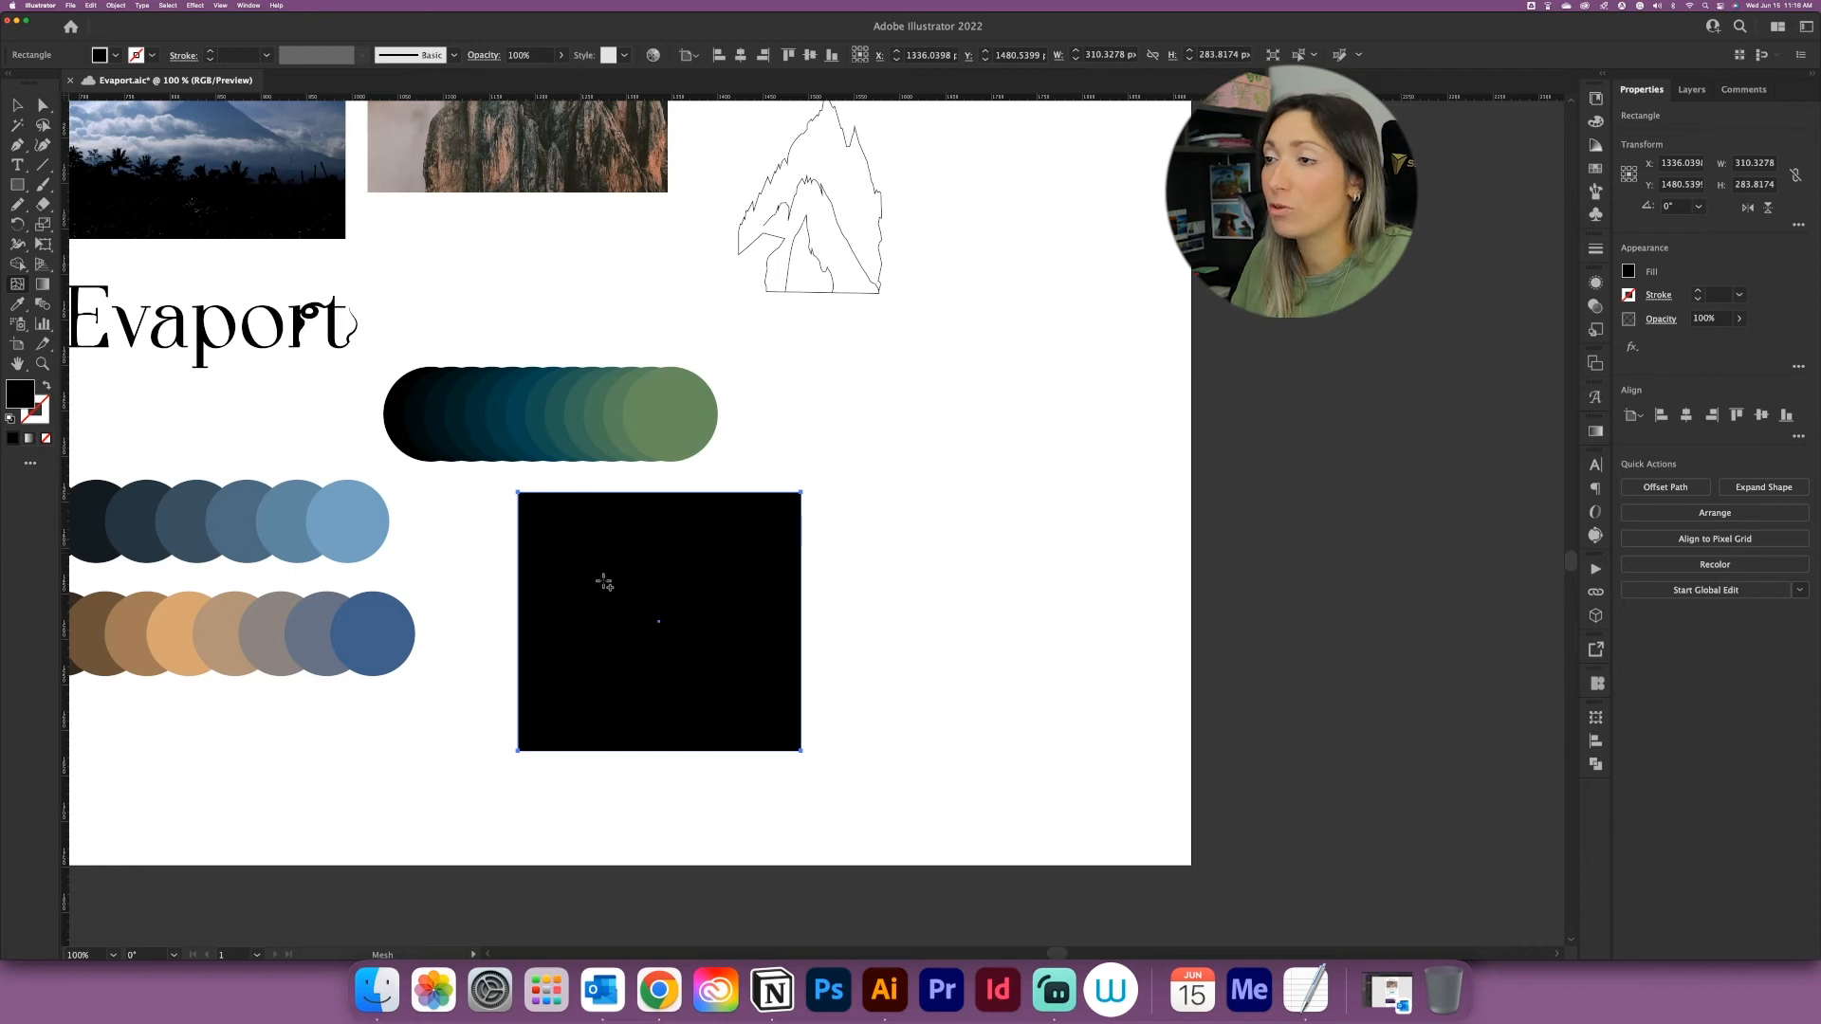
{"action": "left_click", "coordinate": [603, 581]}
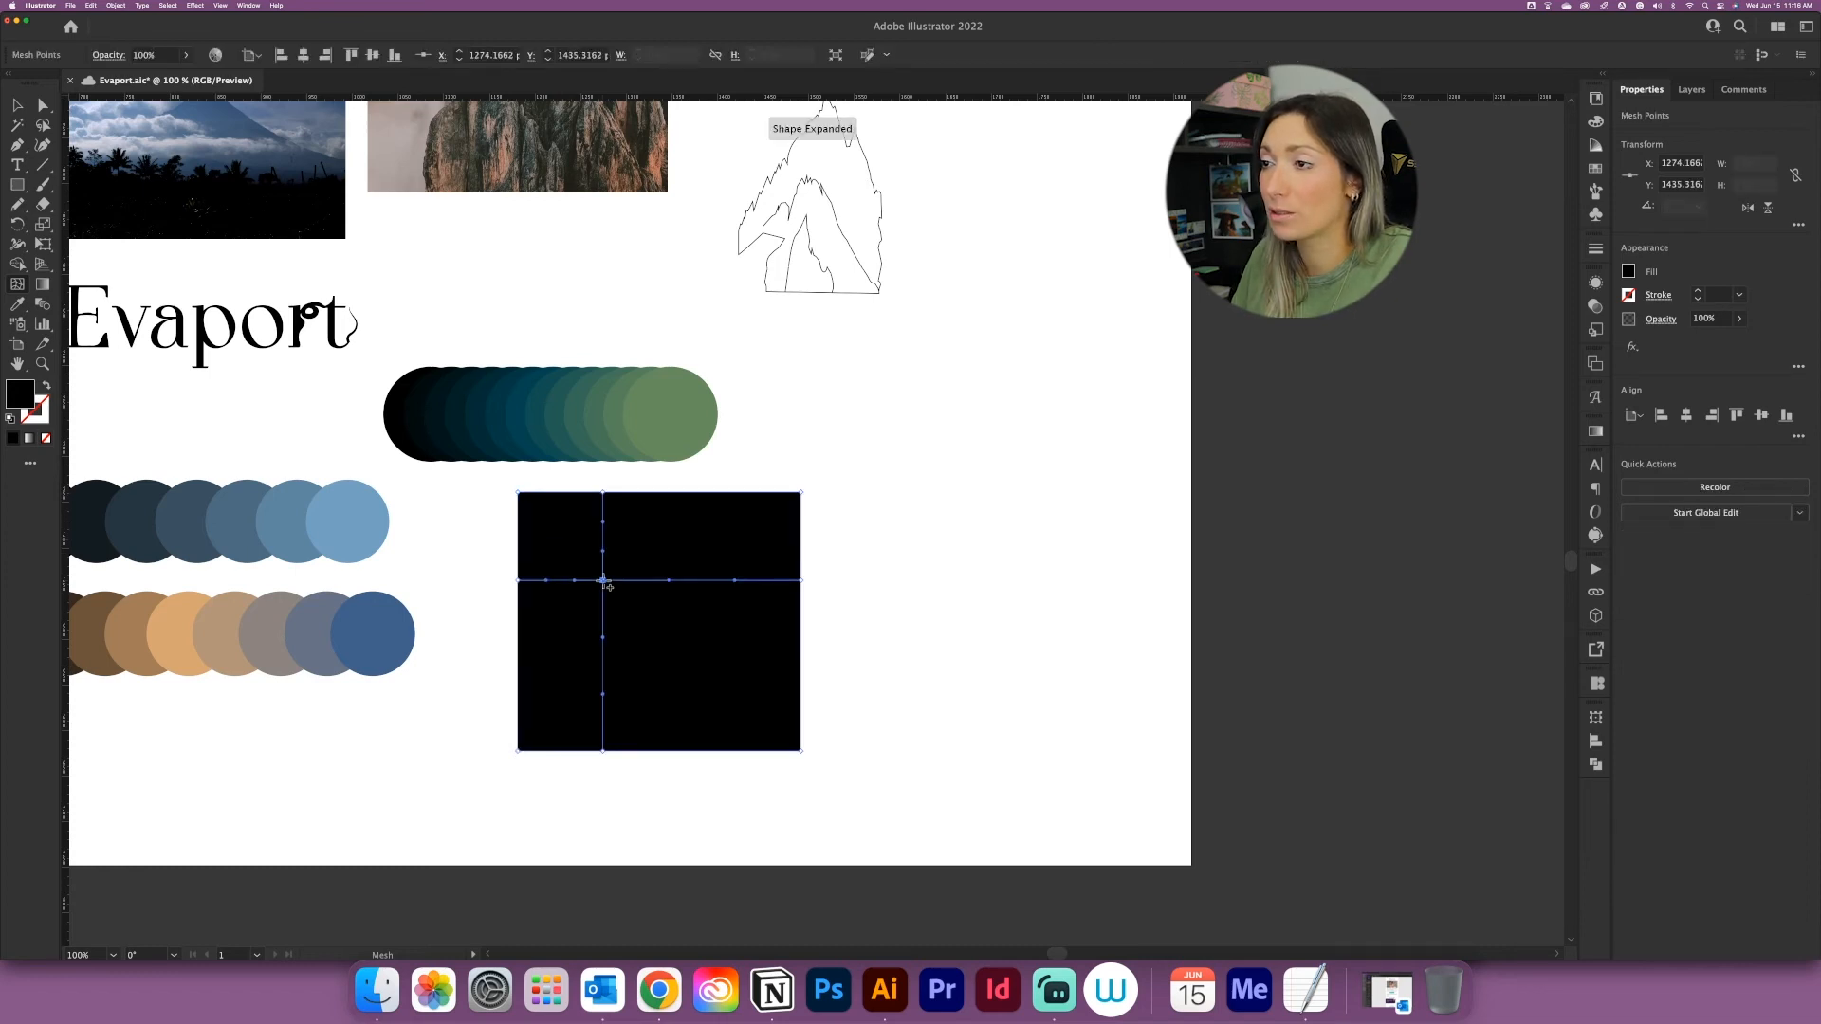
{"action": "left_click", "coordinate": [683, 648]}
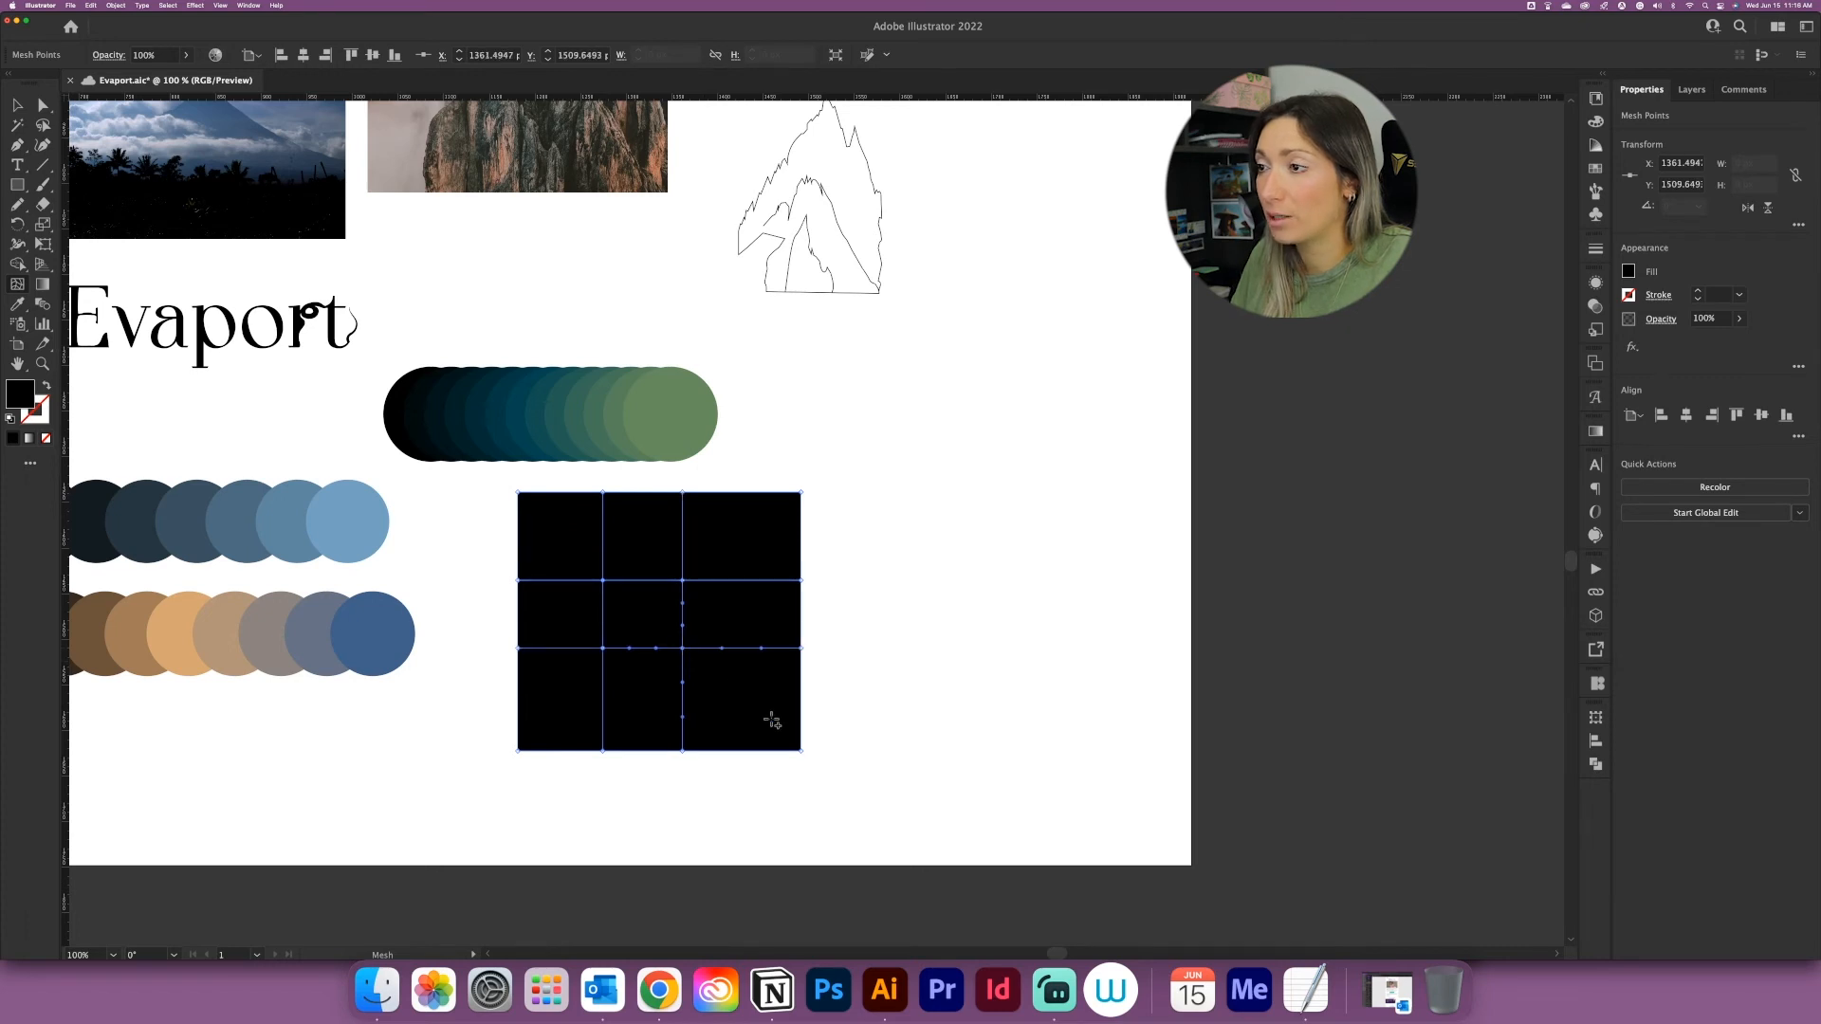
{"action": "left_click", "coordinate": [771, 718]}
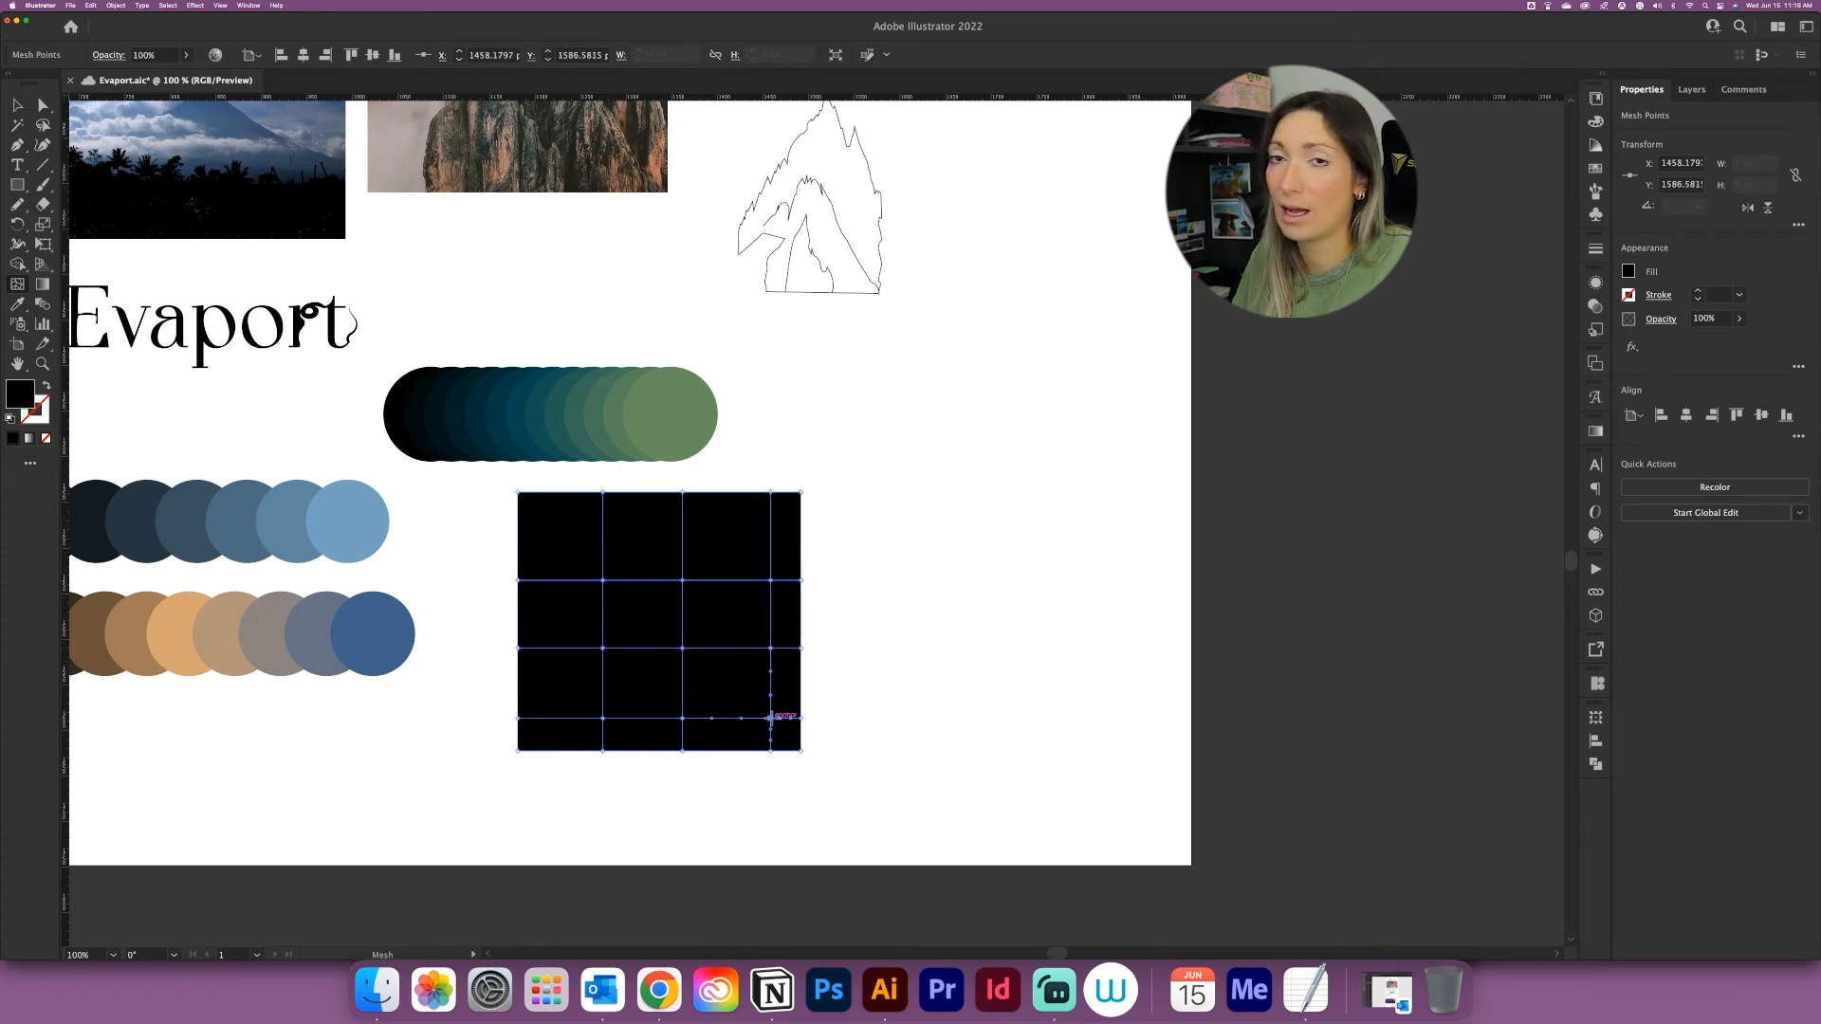
Step: Colour the upper-left inner mesh point dark teal and the point beside it green, sampling both colours from the blend
{"action": "left_click", "coordinate": [603, 581]}
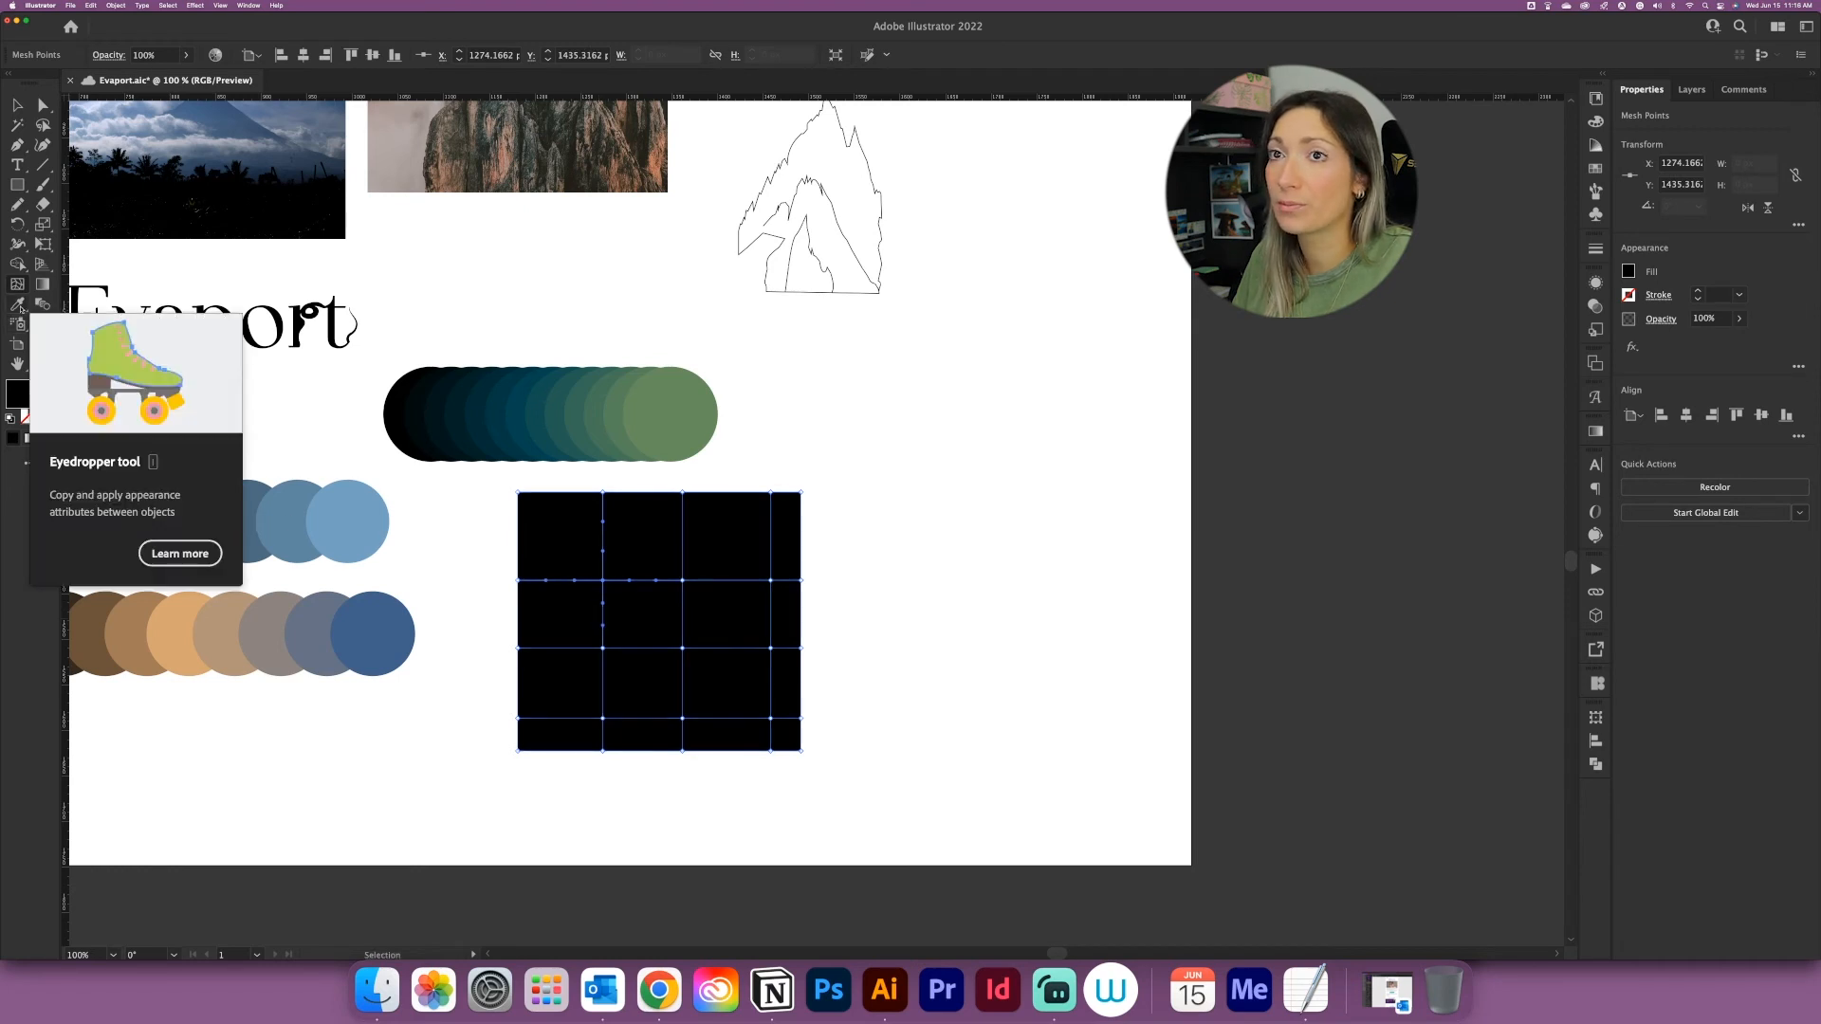
{"action": "left_click", "coordinate": [17, 304]}
{"action": "left_click", "coordinate": [481, 426]}
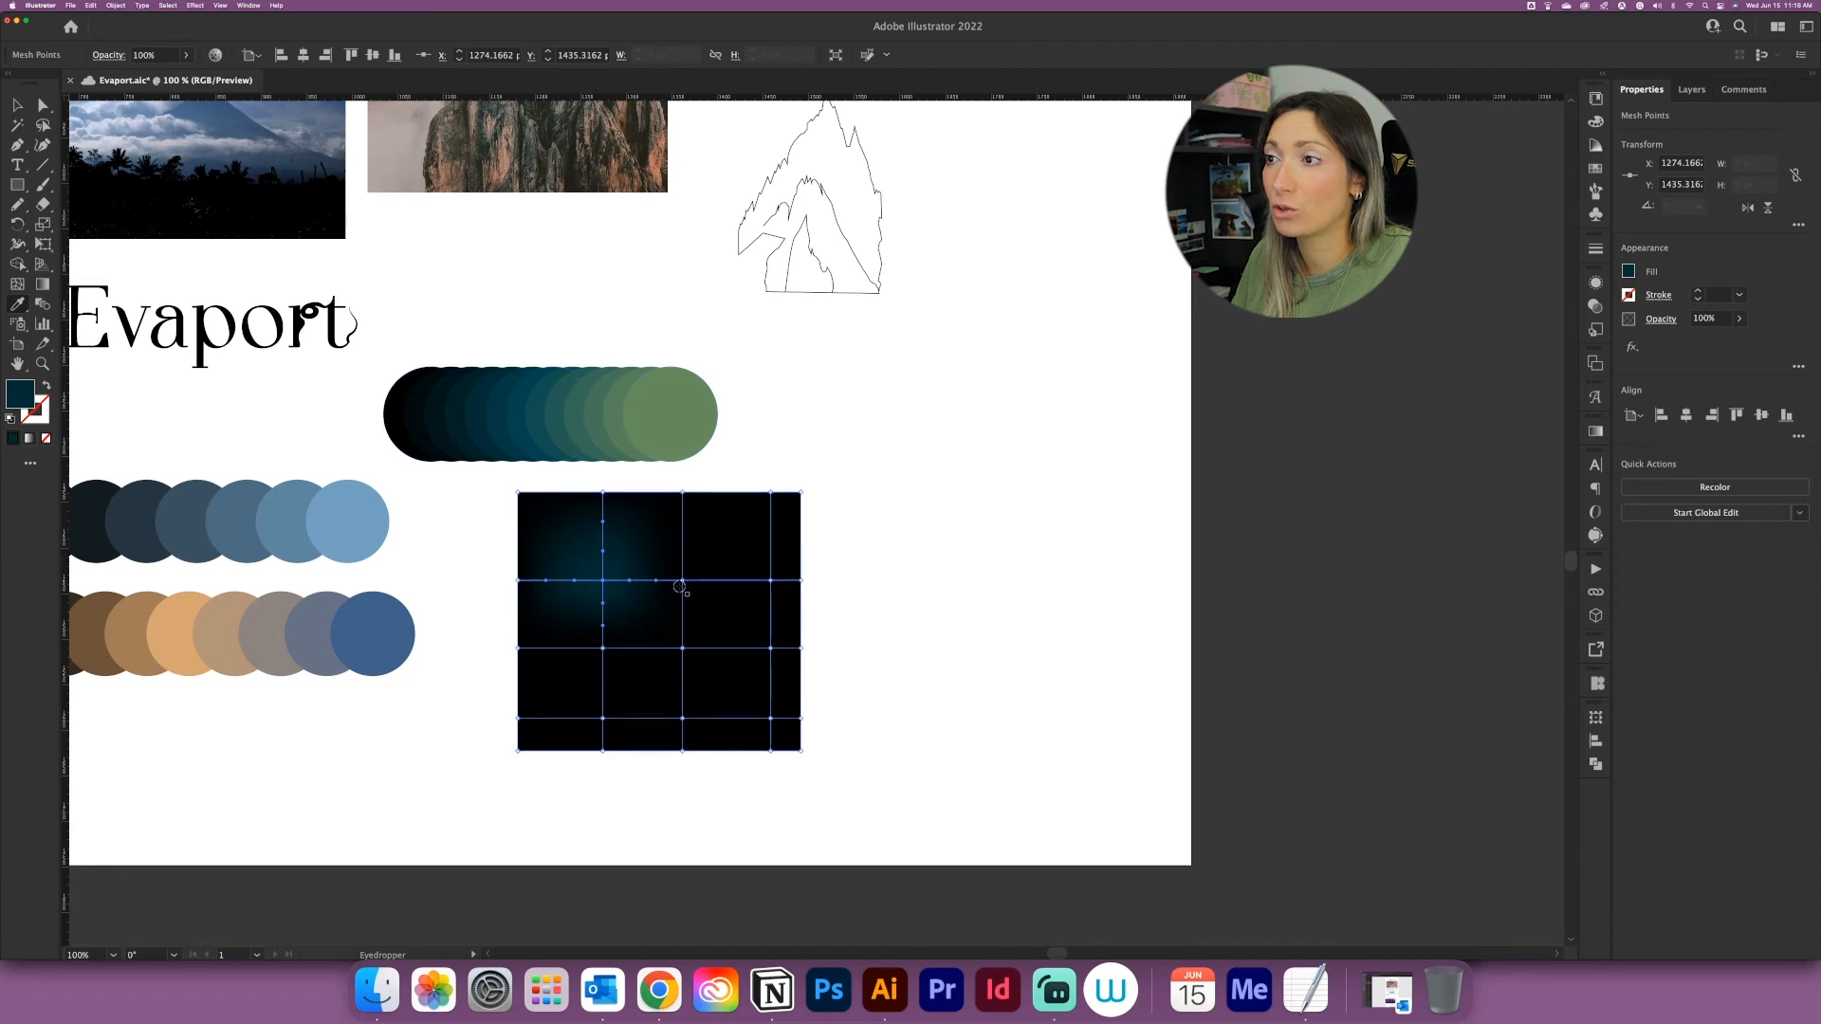
{"action": "key", "text": "v"}
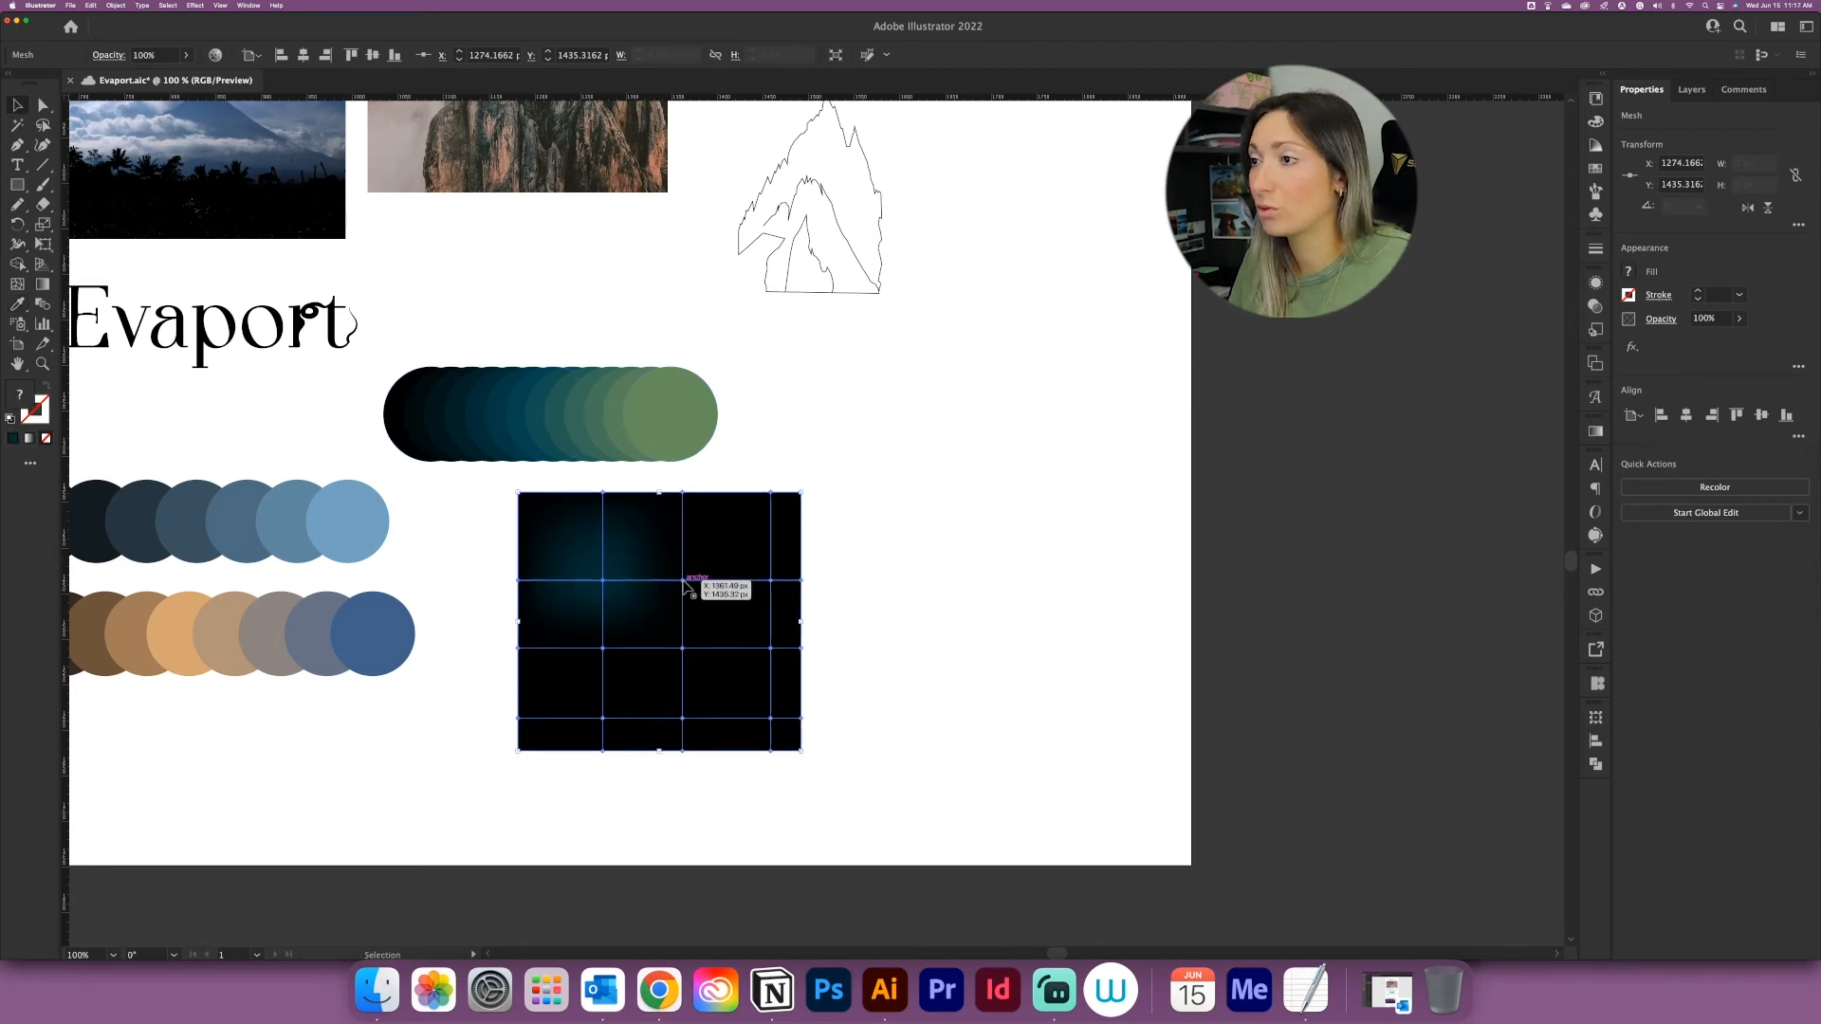
{"action": "left_click", "coordinate": [20, 311]}
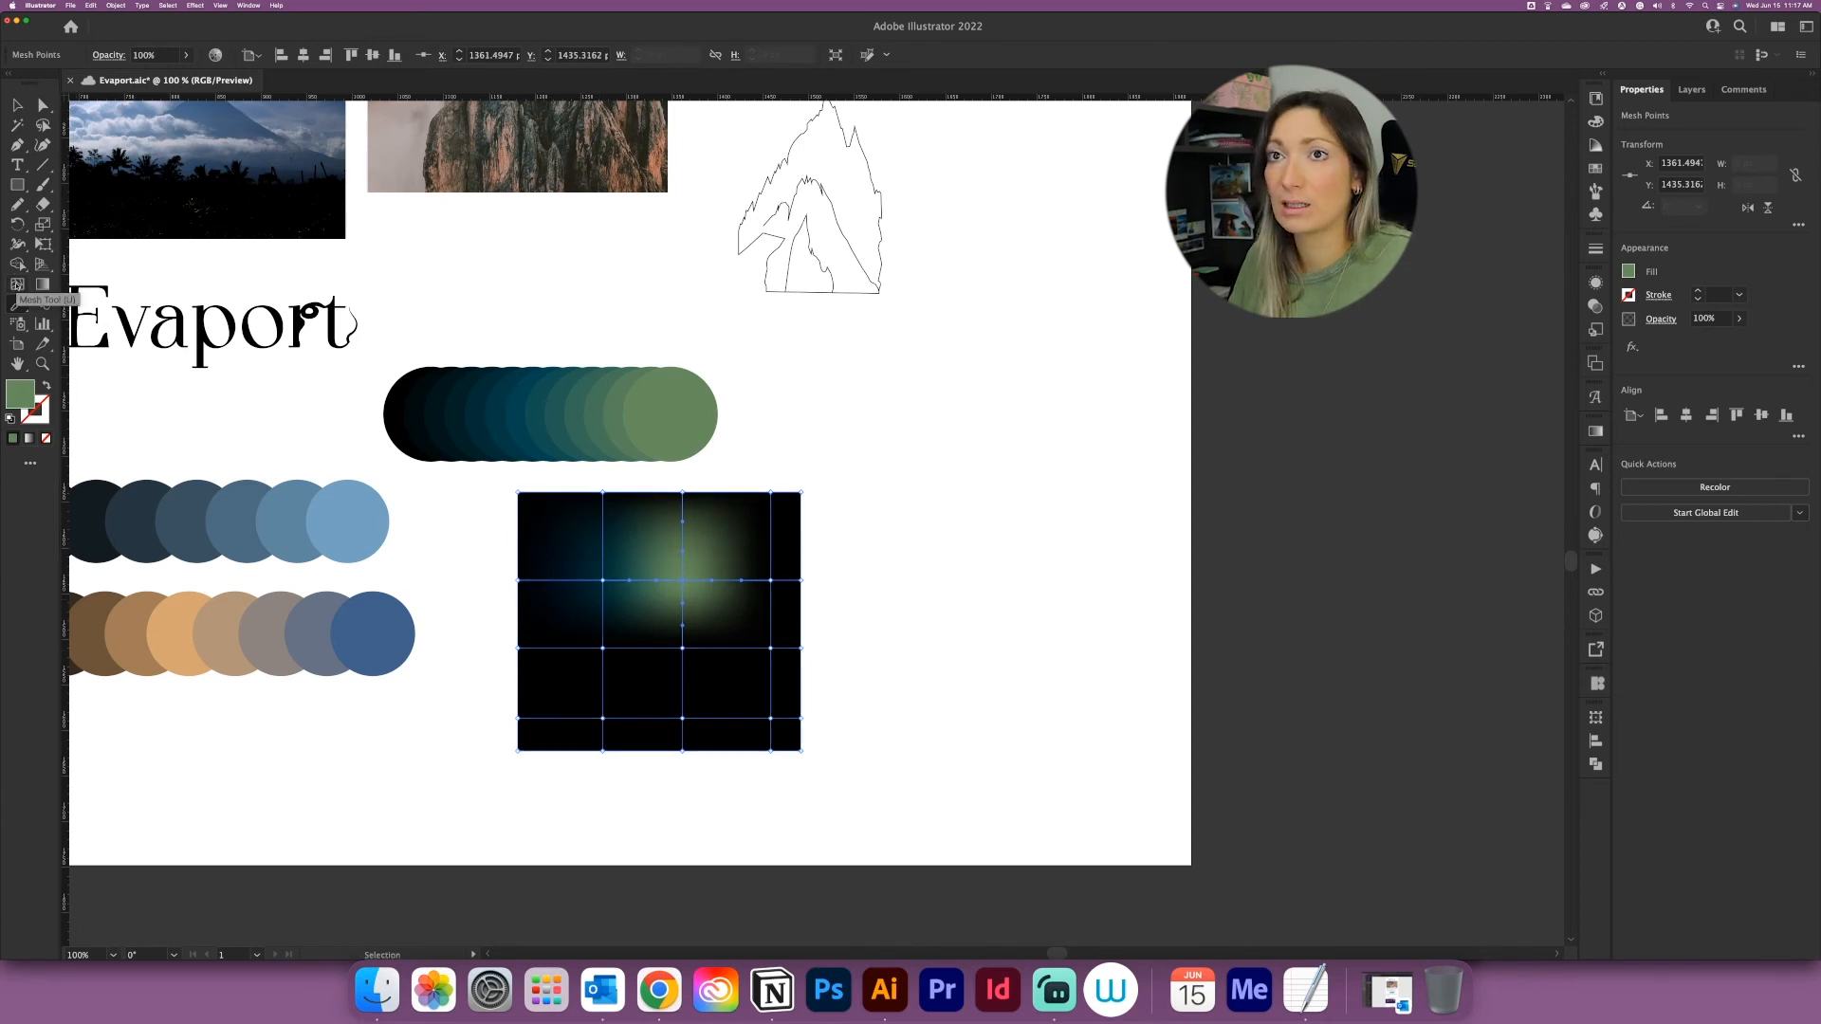
Step: Colour further inner mesh points teal-green, dark teal, light blue, green and warm grey with colours sampled from the blends
{"action": "left_click", "coordinate": [603, 649]}
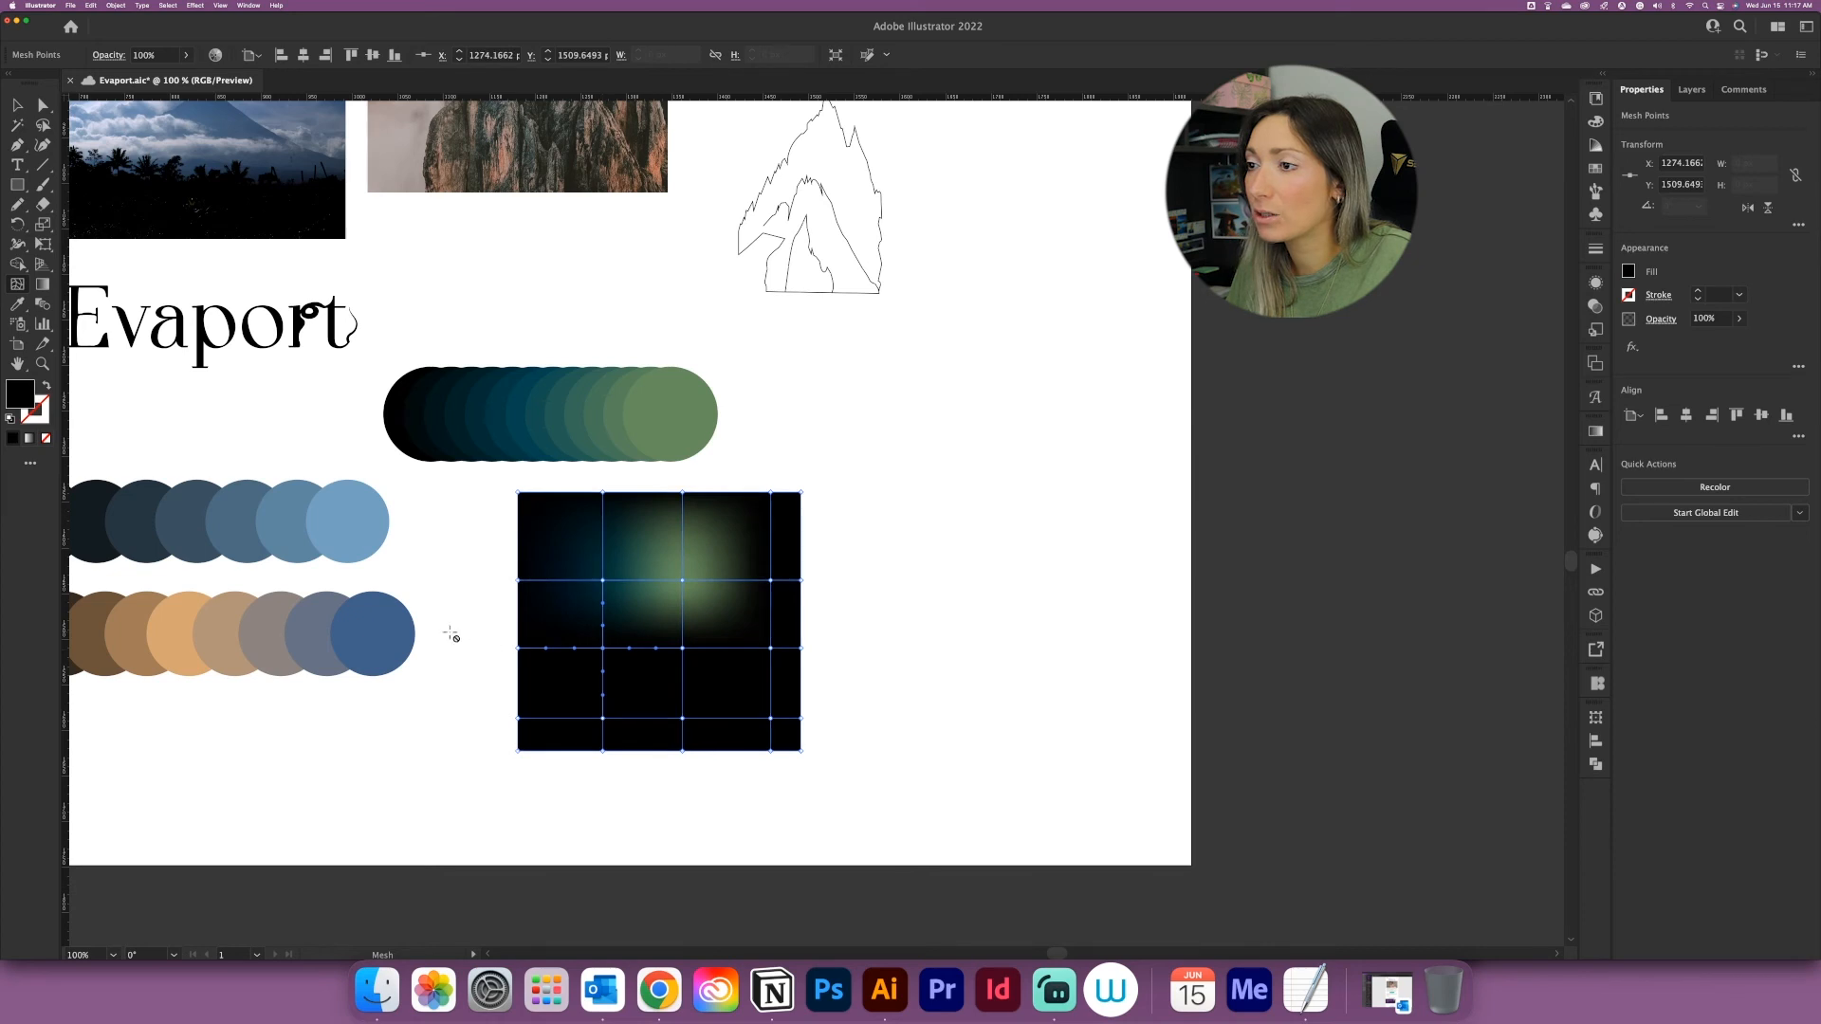
{"action": "key", "text": "i"}
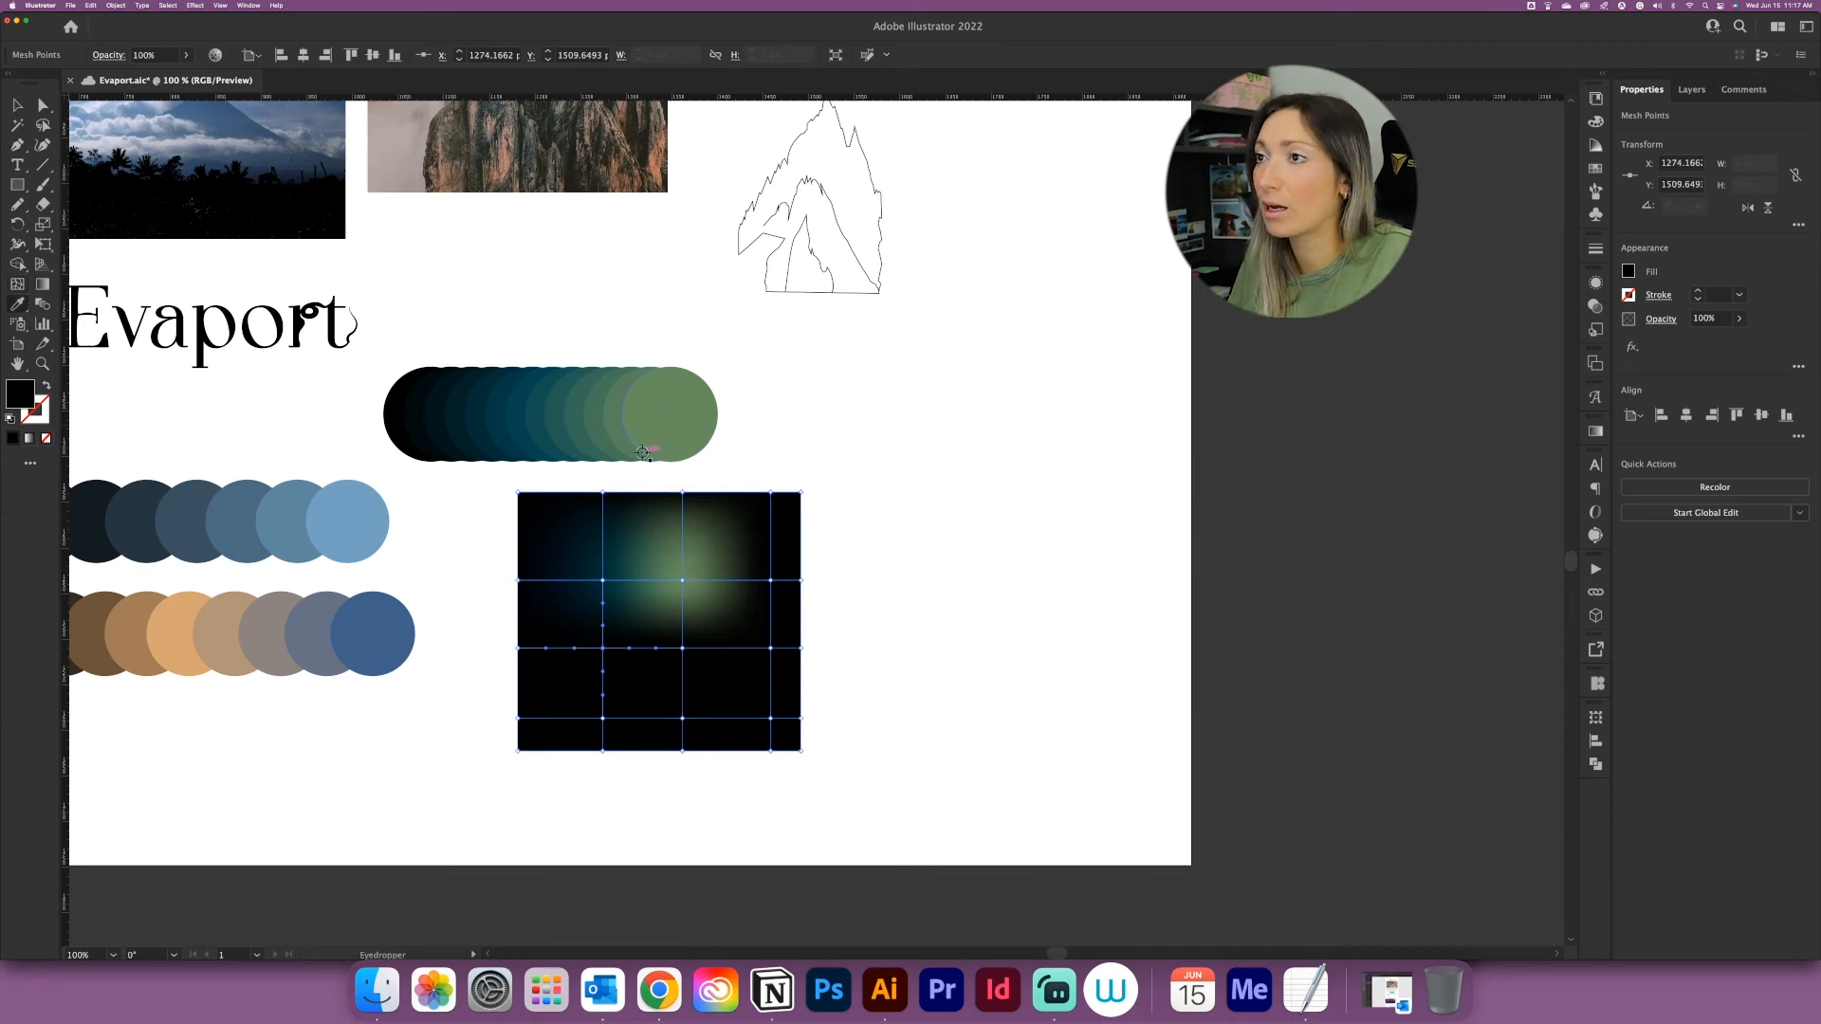
{"action": "left_click", "coordinate": [576, 435]}
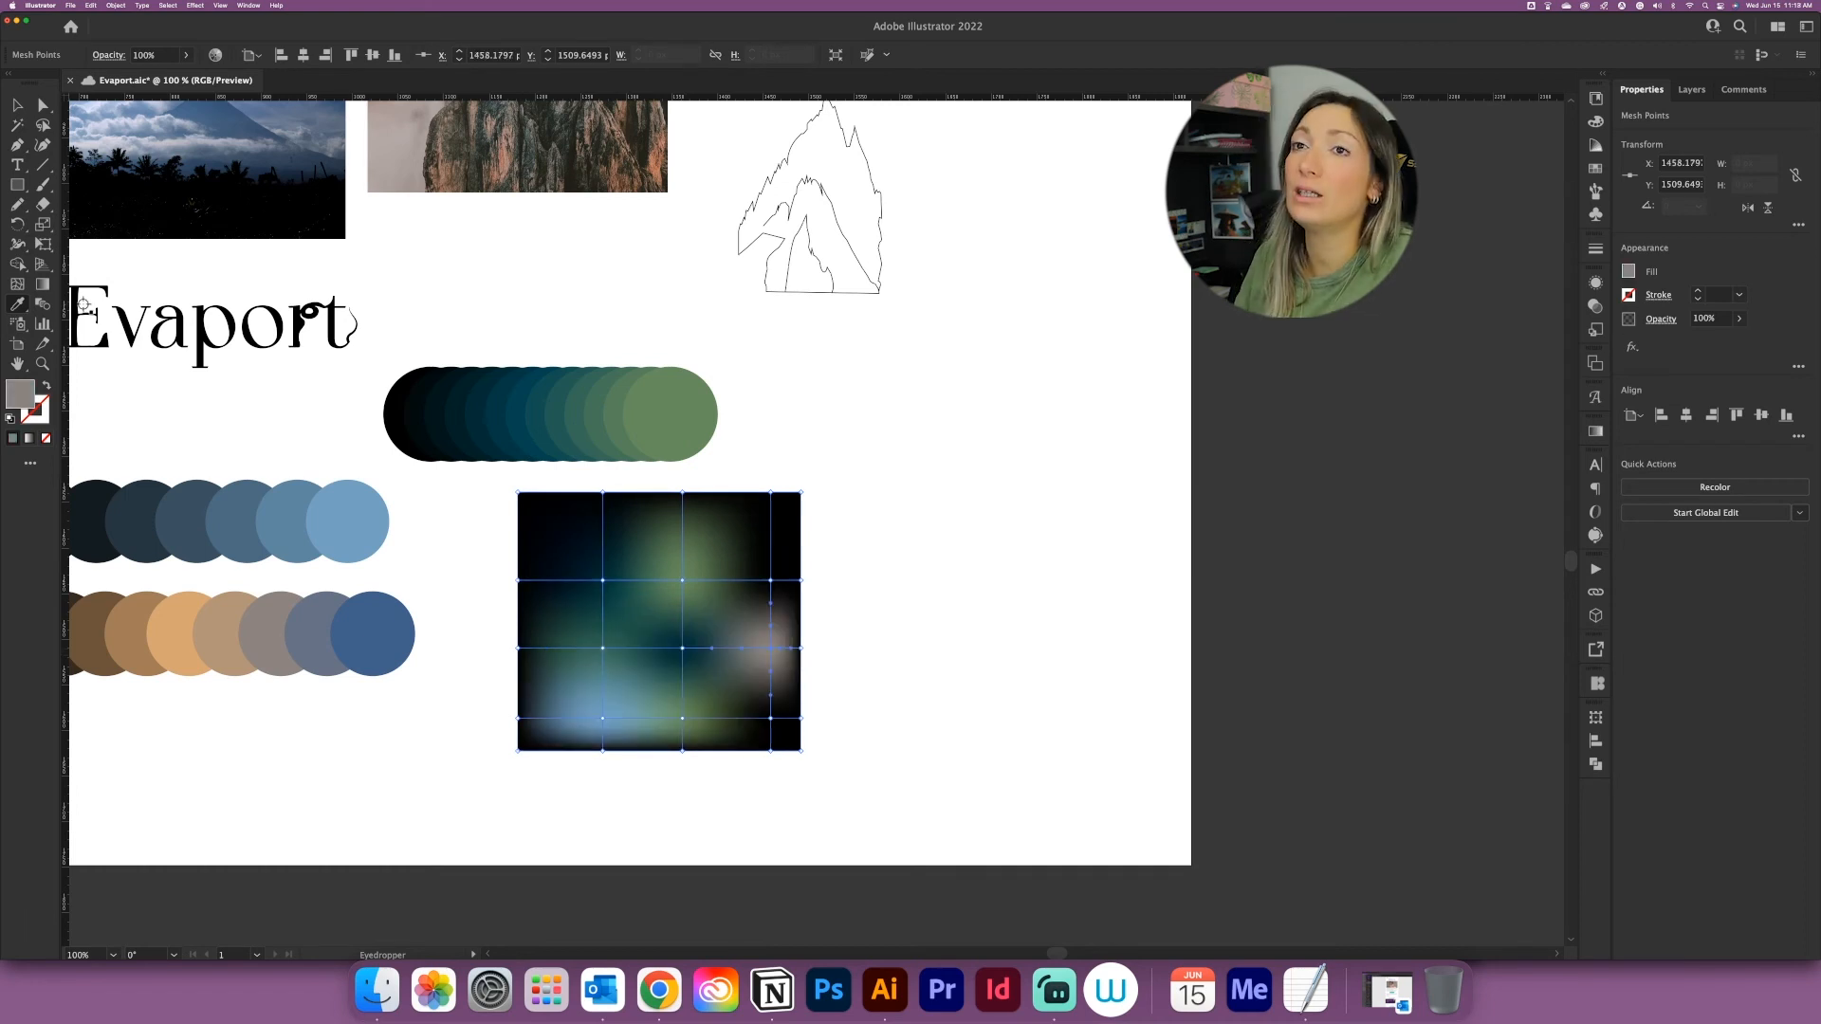
Step: Reshape the mesh gradient by pulling the grey mesh point's inner handle past the dark teal point with Direct Selection
{"action": "key", "text": "u"}
{"action": "scroll", "coordinate": [743, 648], "scroll_direction": "up", "scroll_amount": 2}
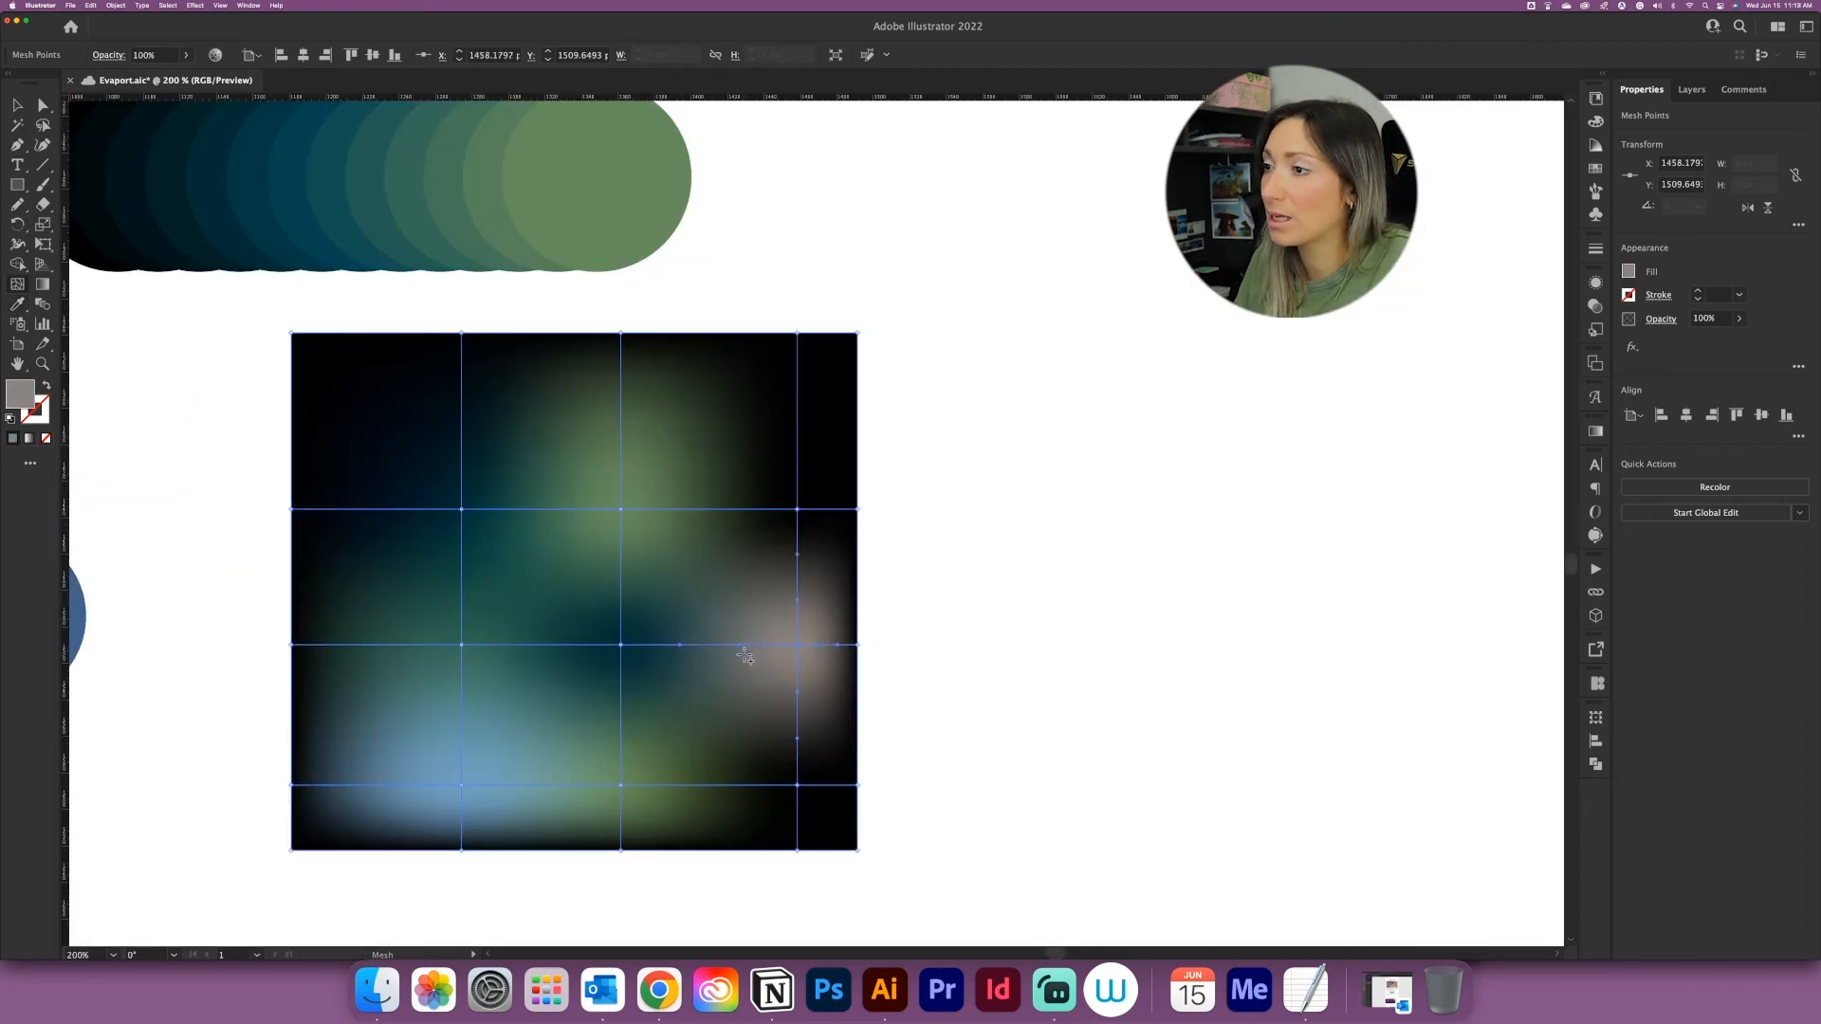
{"action": "key", "text": "a"}
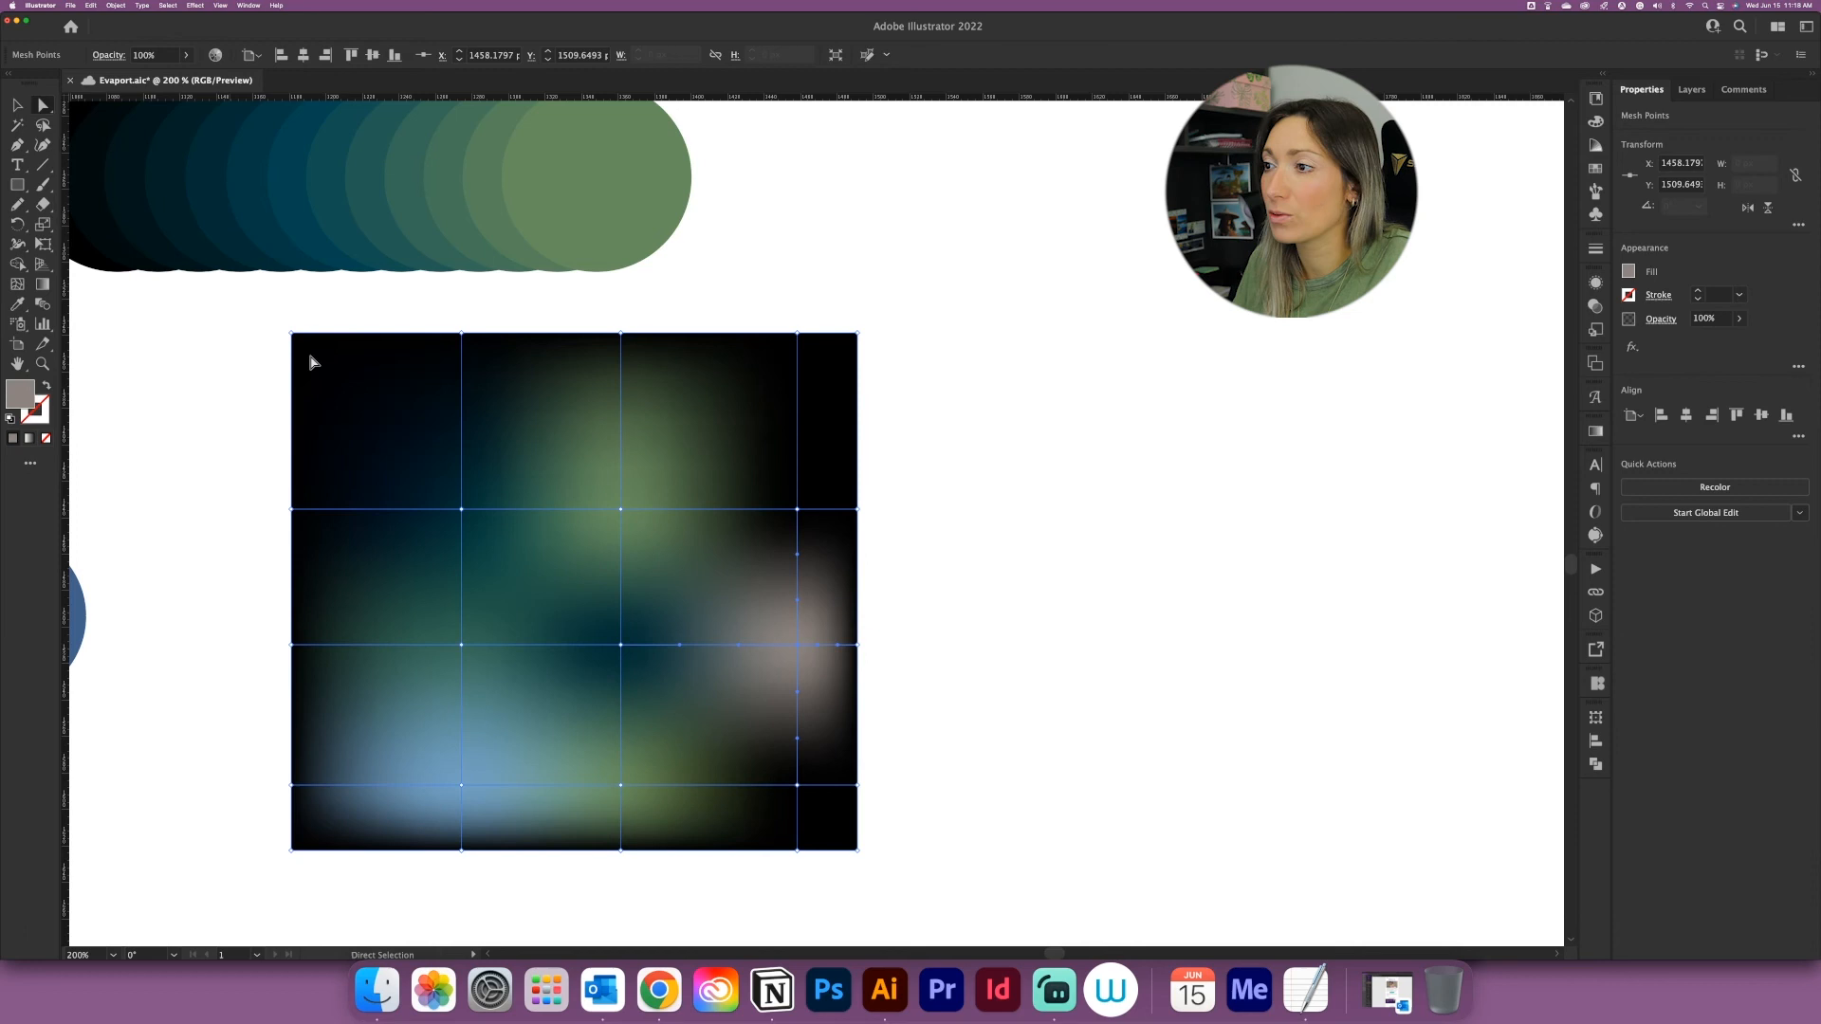
{"action": "left_click_drag", "start_coordinate": [738, 647], "coordinate": [590, 585]}
{"action": "left_click", "coordinate": [622, 646]}
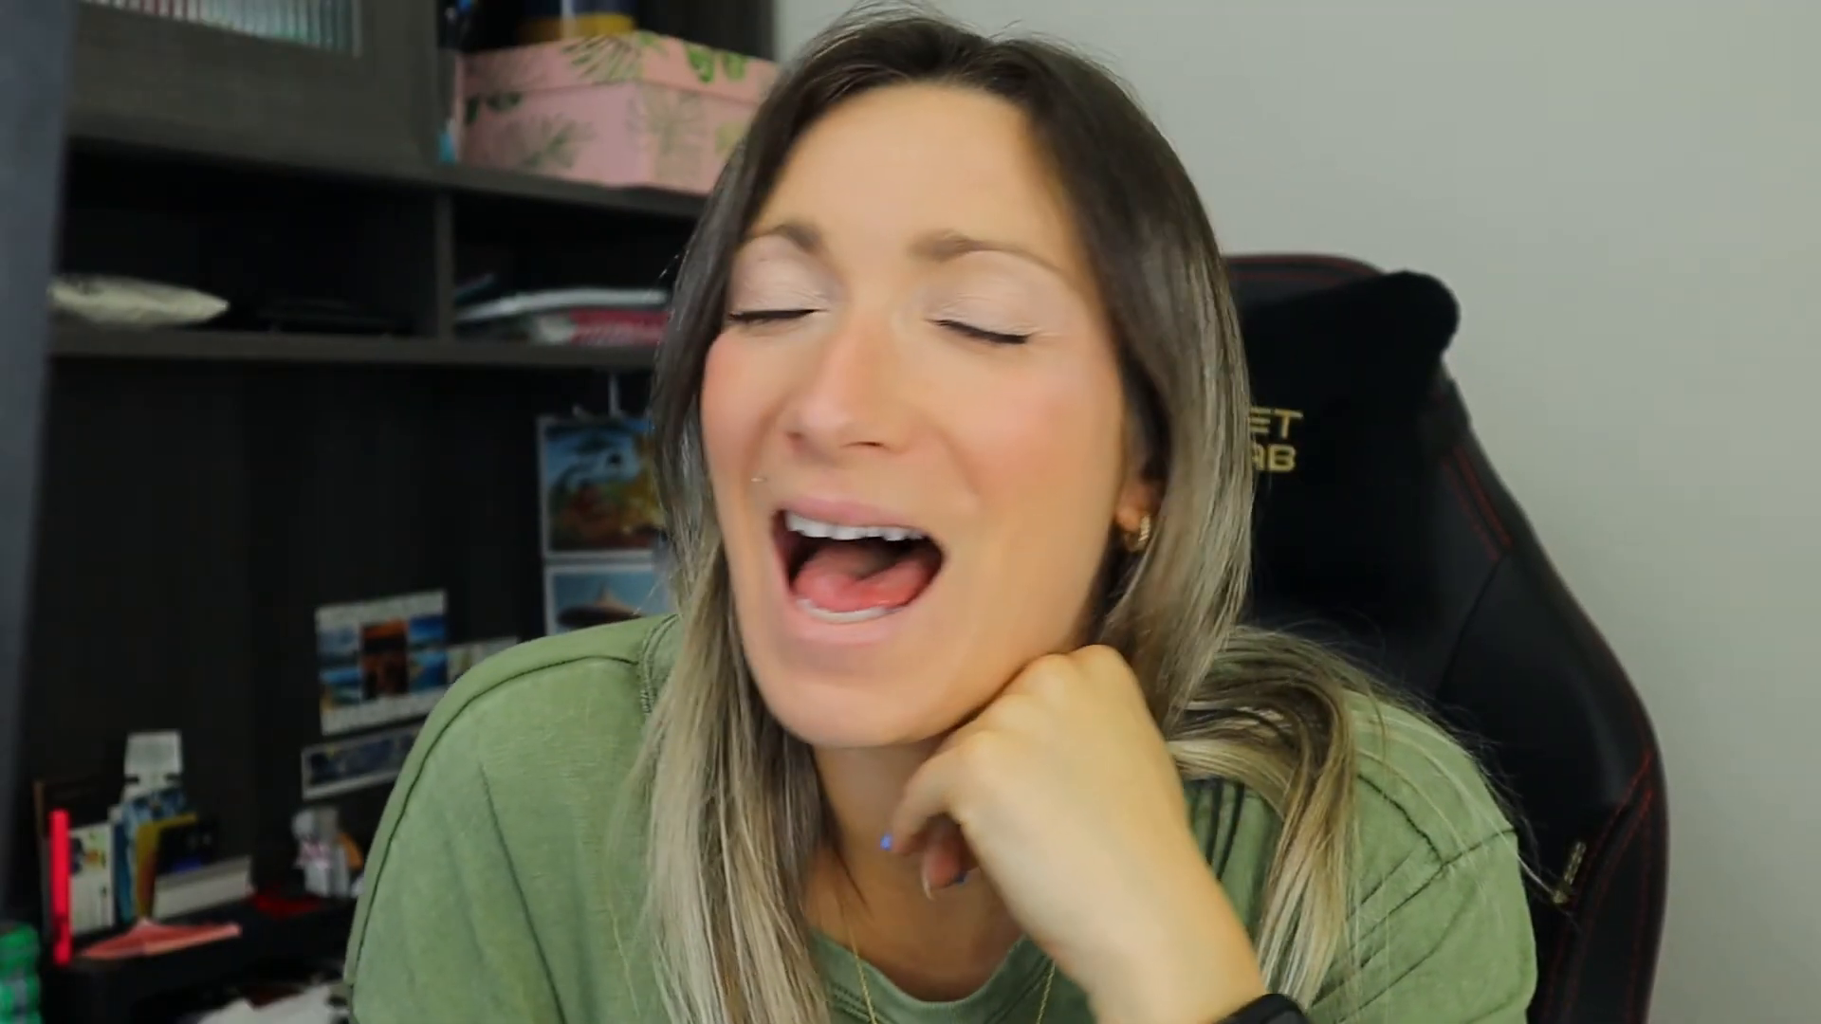